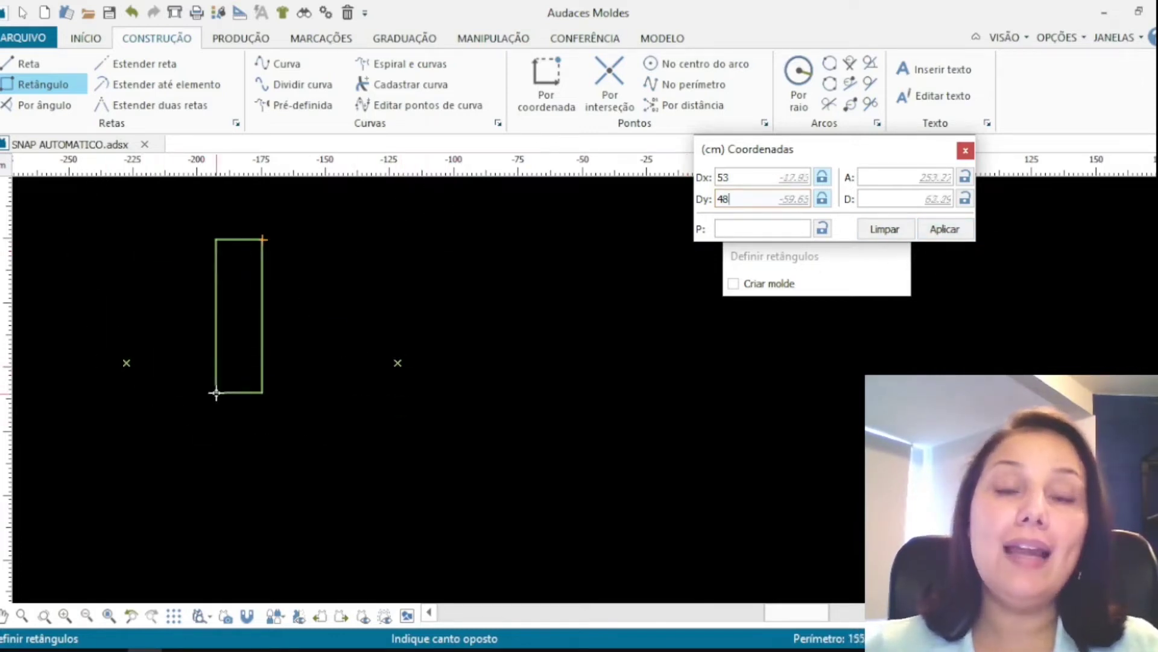
Draw a rectangle 53 cm wide and 48 cm high by fixing the opposite corner.
scroll(365, 466, down, 3)
scroll(248, 395, up, 3)
scroll(289, 395, up, 2)
scroll(507, 440, down, 1)
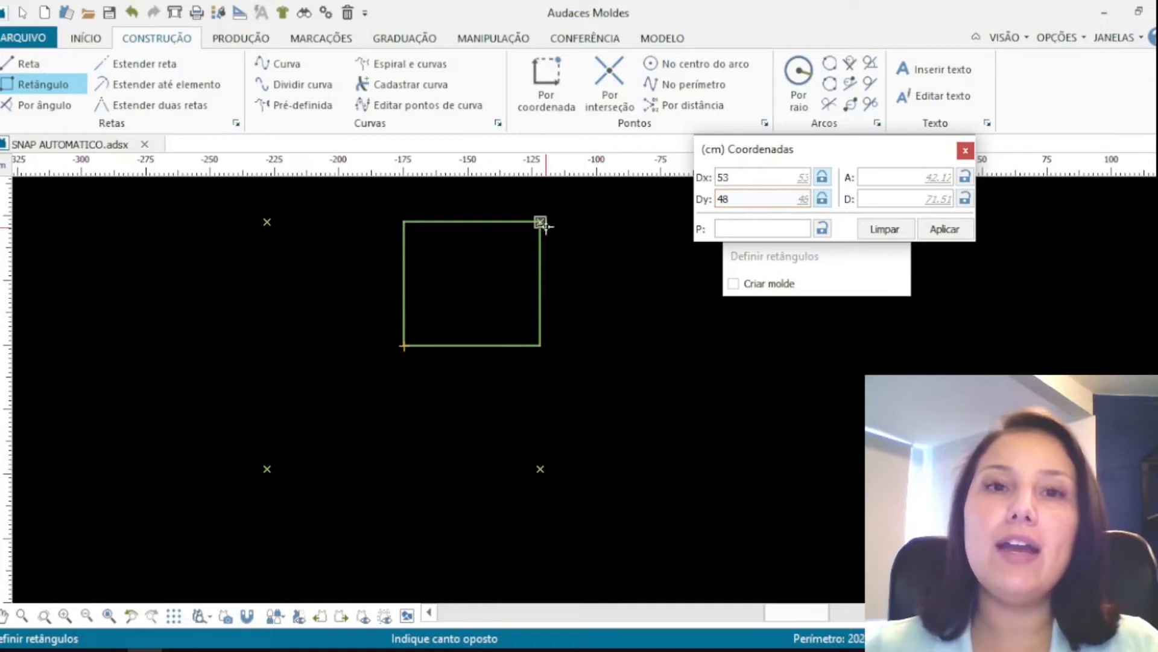
click(537, 469)
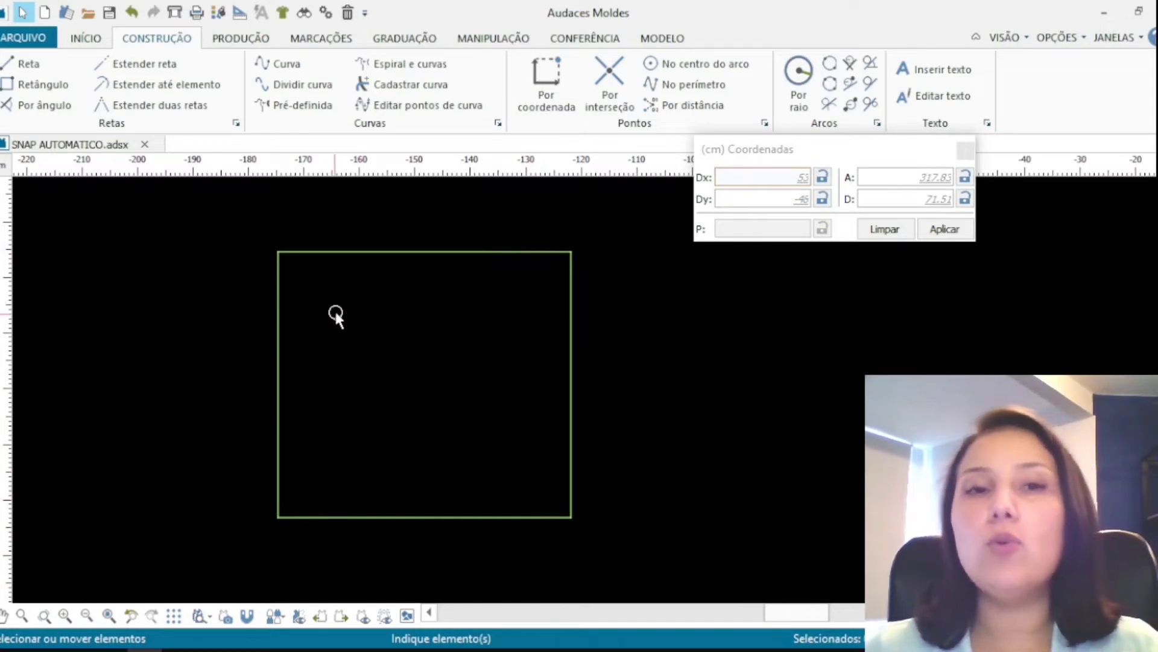
Measure the perimeter of the rectangle's upper edge and of its right edge.
click(578, 38)
click(90, 84)
click(444, 253)
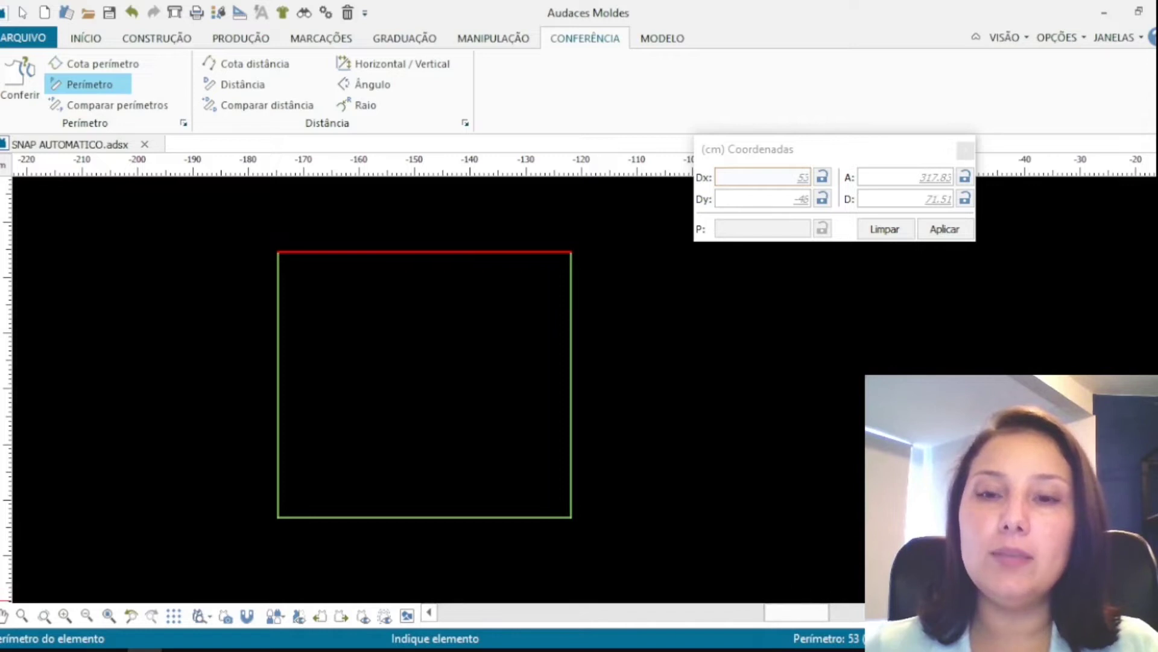
click(571, 424)
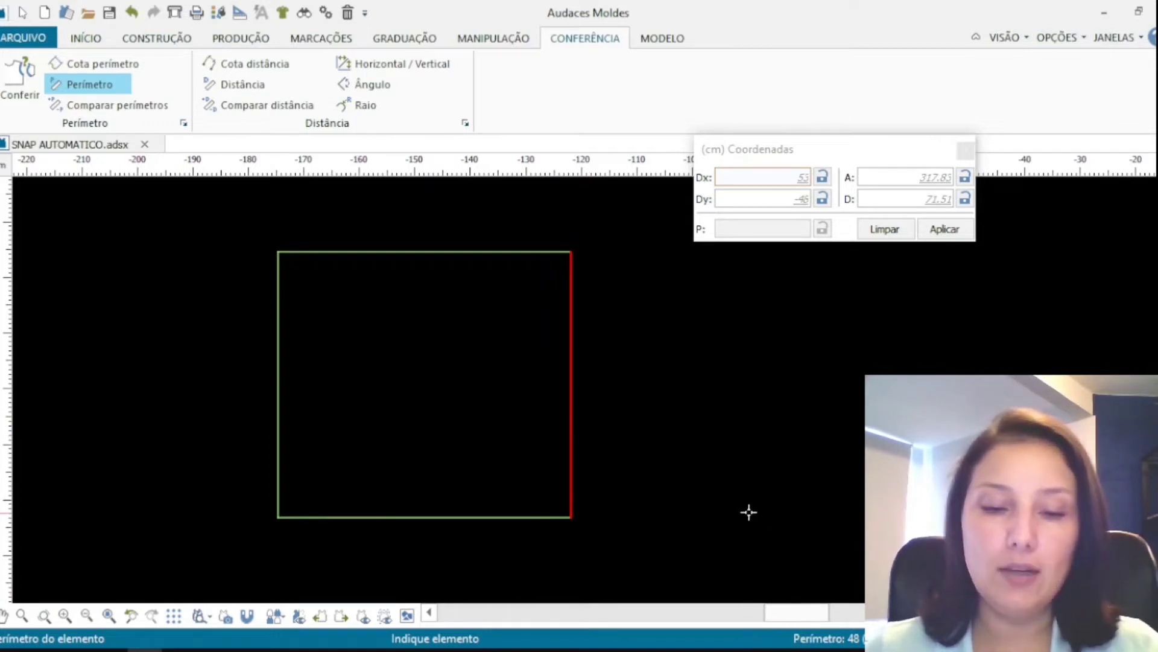
Label the rectangle's corners with text: A upper left, B upper right, C lower left and D lower right.
click(157, 38)
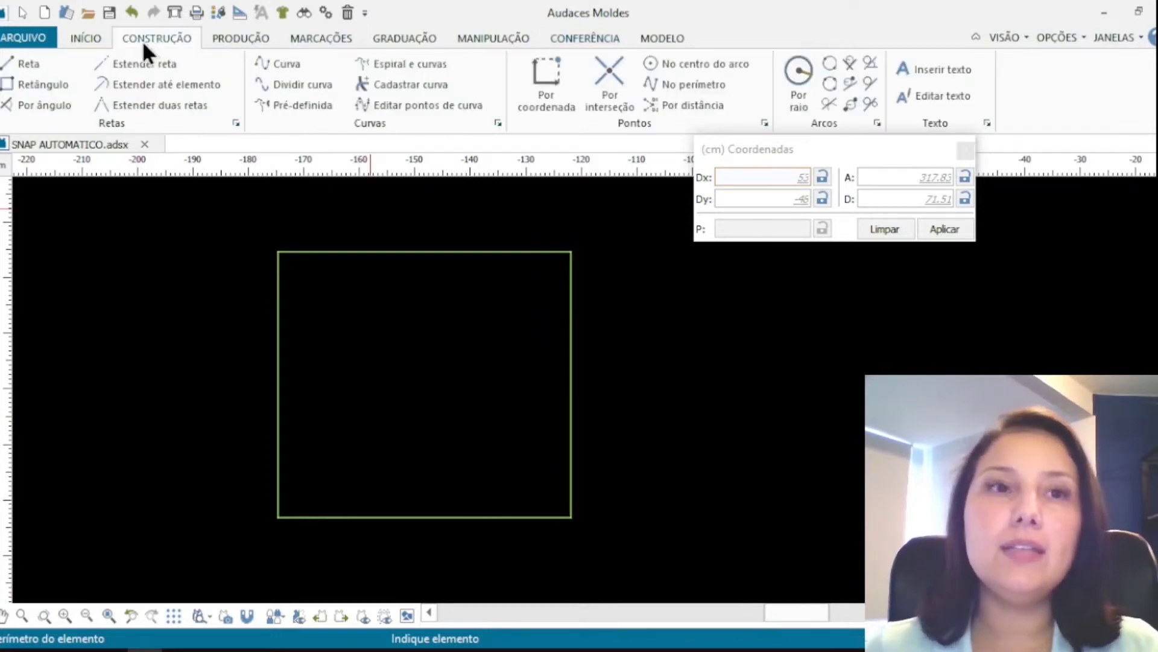
click(936, 71)
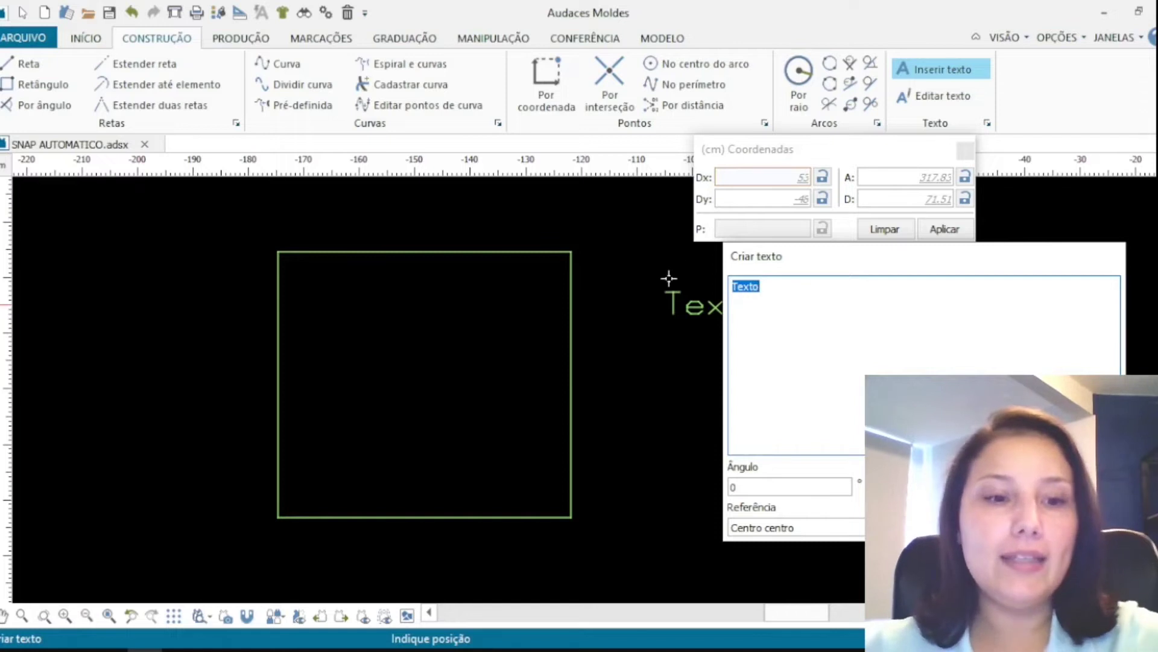
text(A)
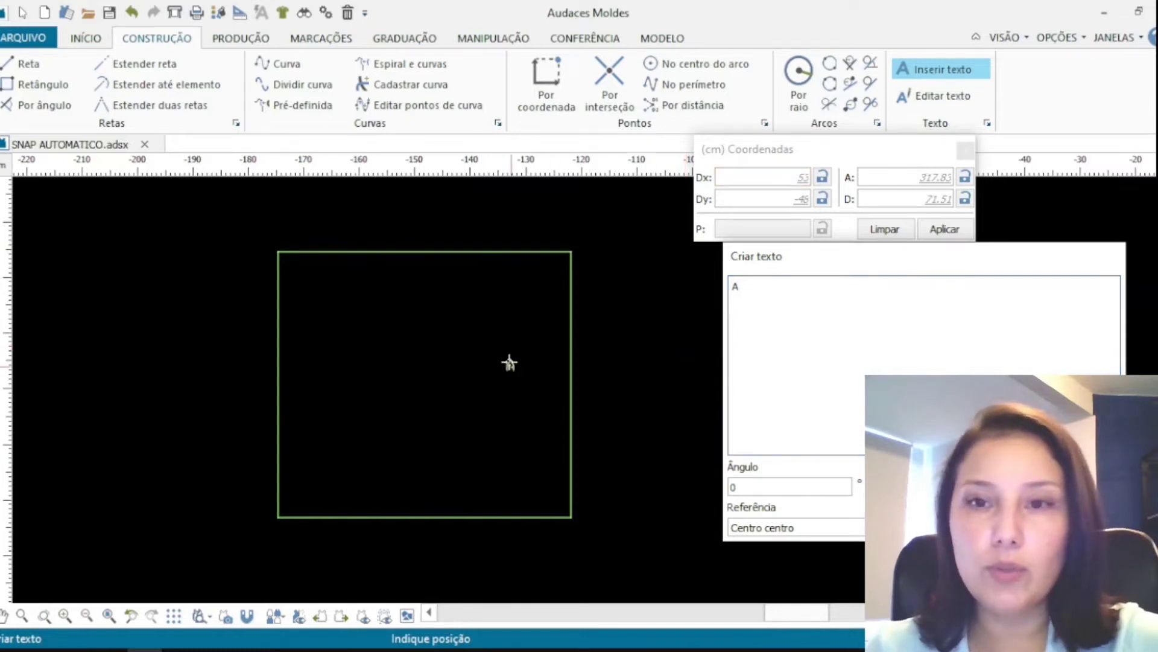
click(264, 245)
text(B)
click(581, 244)
text(C)
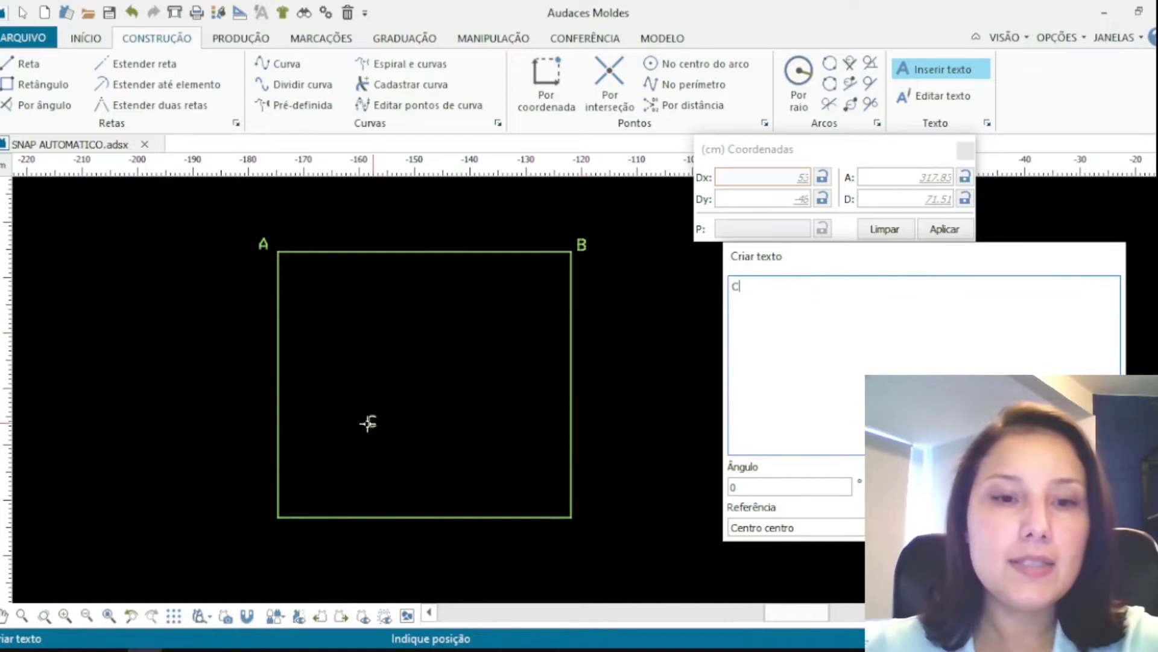
click(264, 531)
click(776, 281)
text(D)
click(584, 532)
key(Escape)
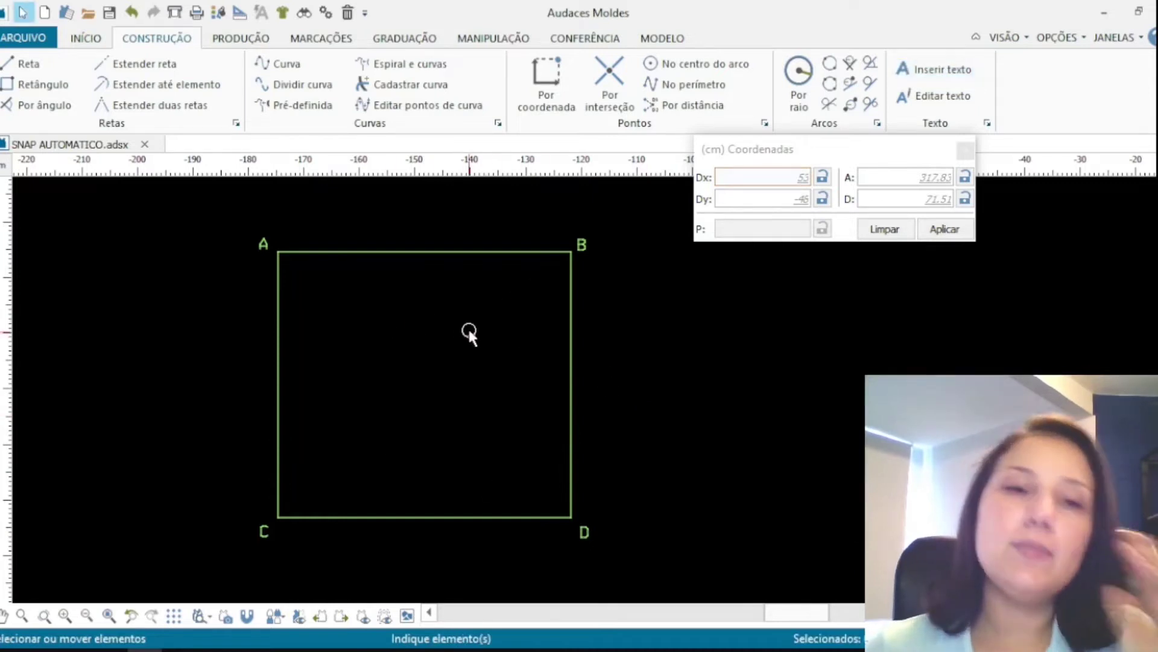
Draw a vertical straight line from the midpoint of edge AB to the midpoint of edge CD.
scroll(468, 327, down, 1)
scroll(407, 389, up, 1)
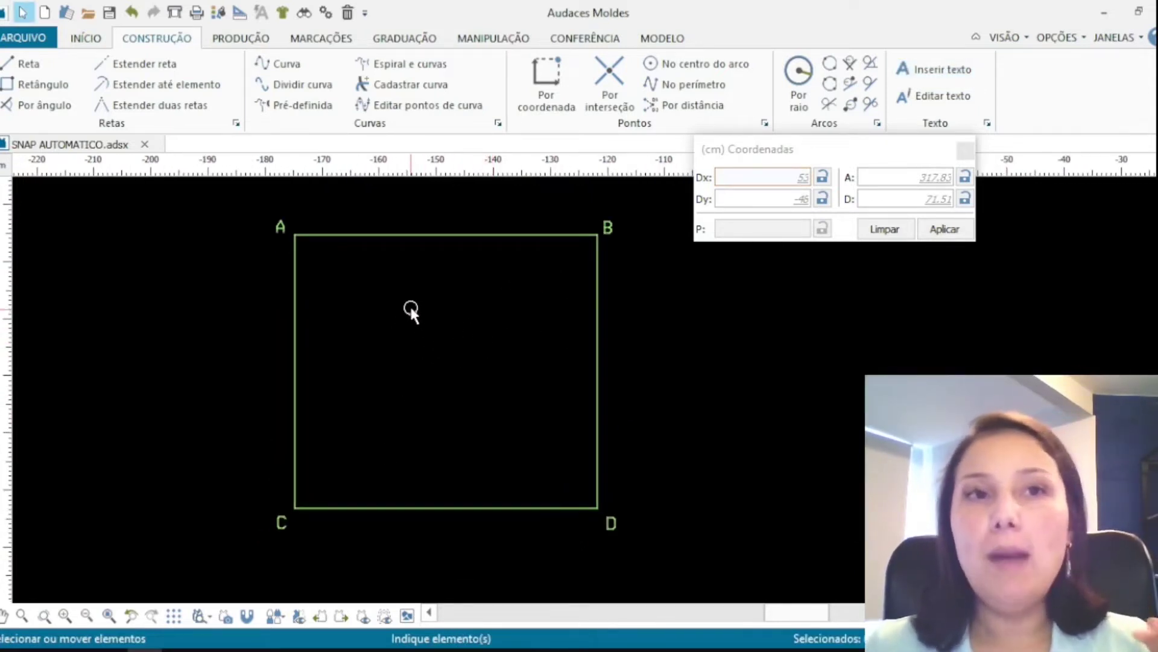
click(32, 64)
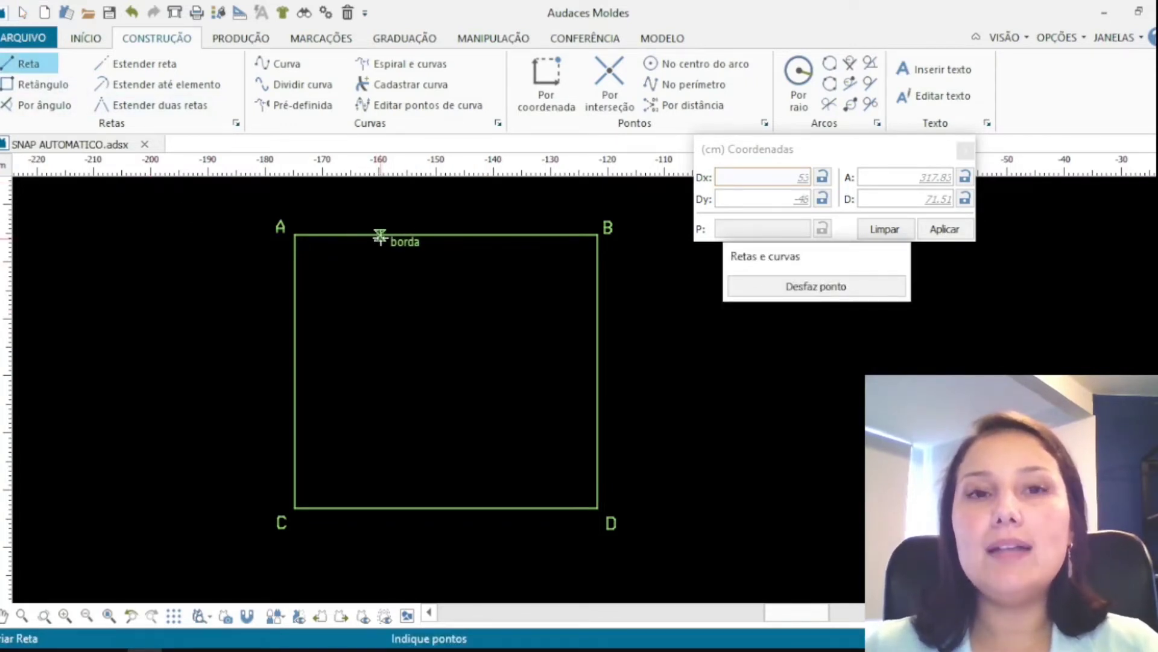
click(446, 235)
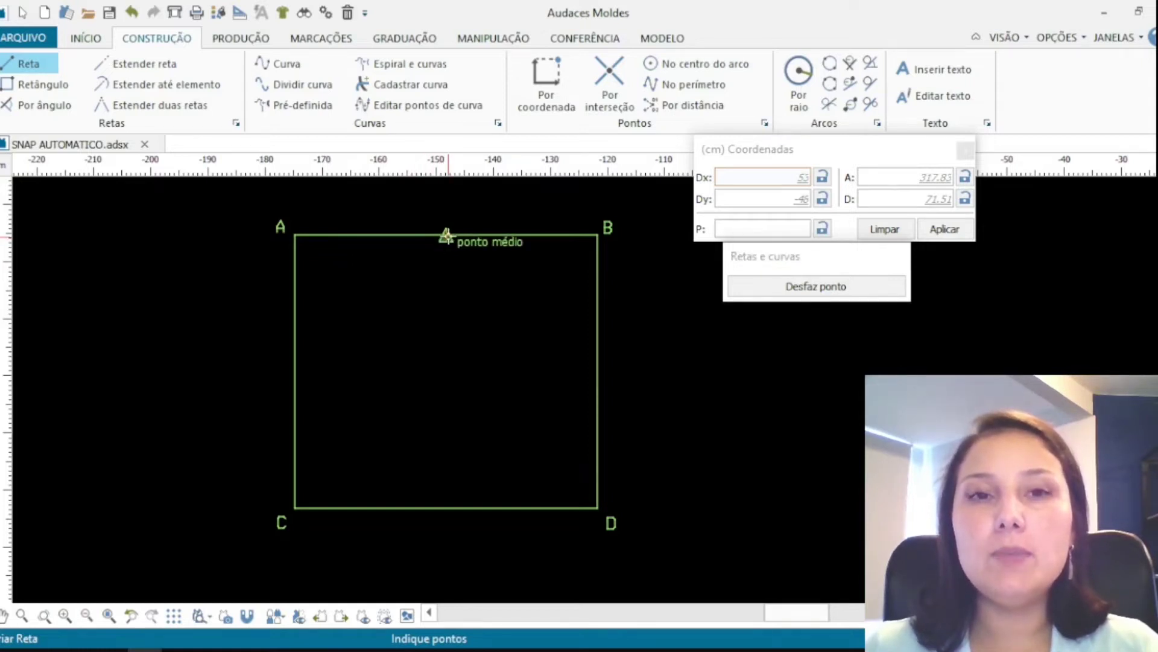
click(446, 507)
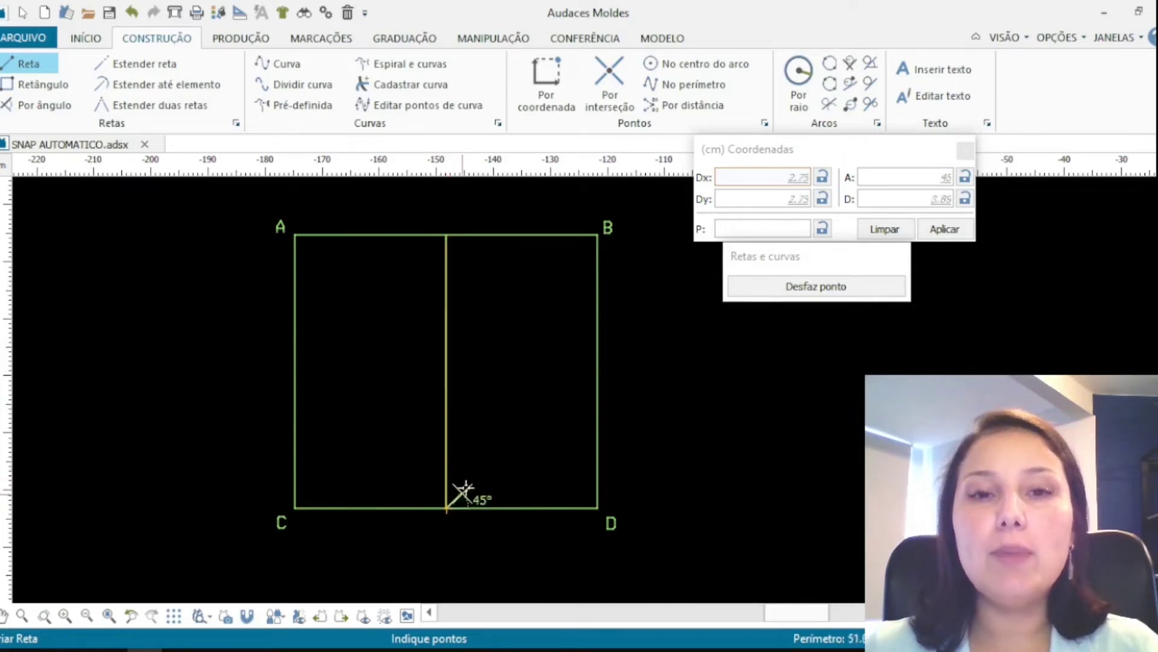
right_click(499, 431)
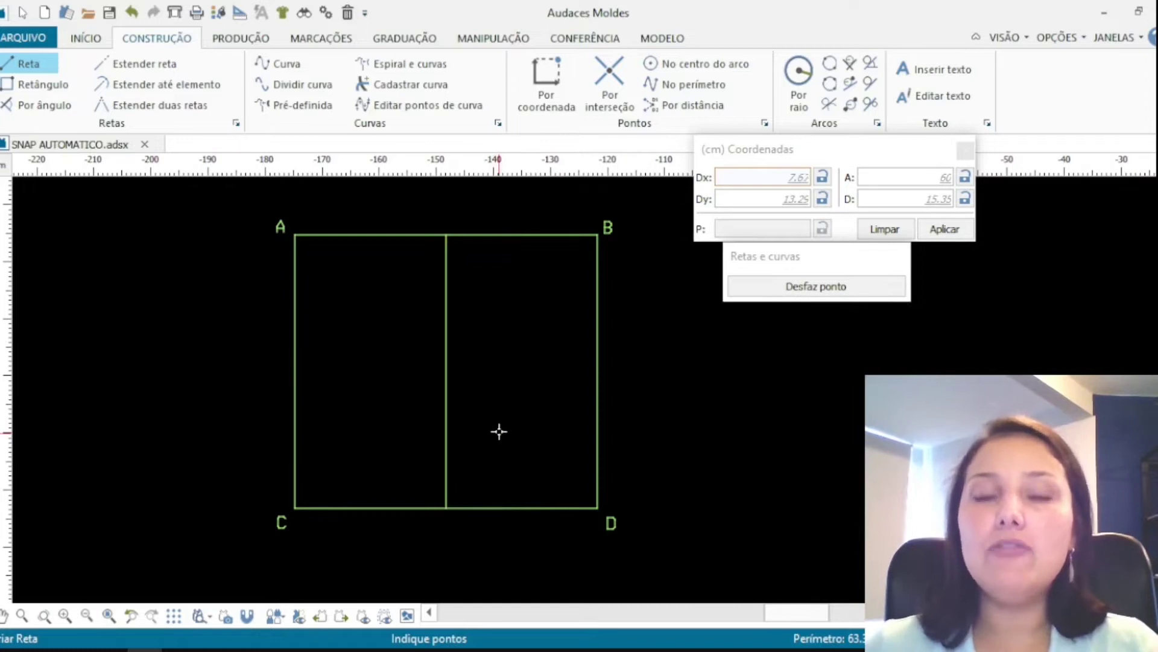
right_click(499, 431)
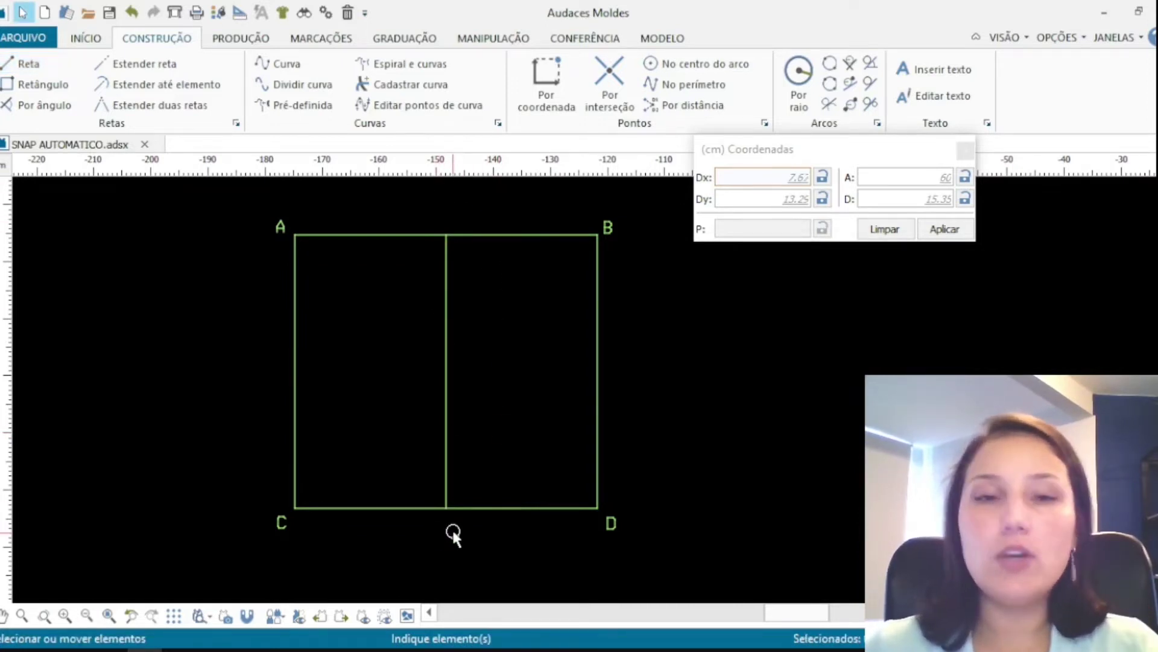
Label the vertical centre line with text E at its upper end and F at its lower end.
click(929, 69)
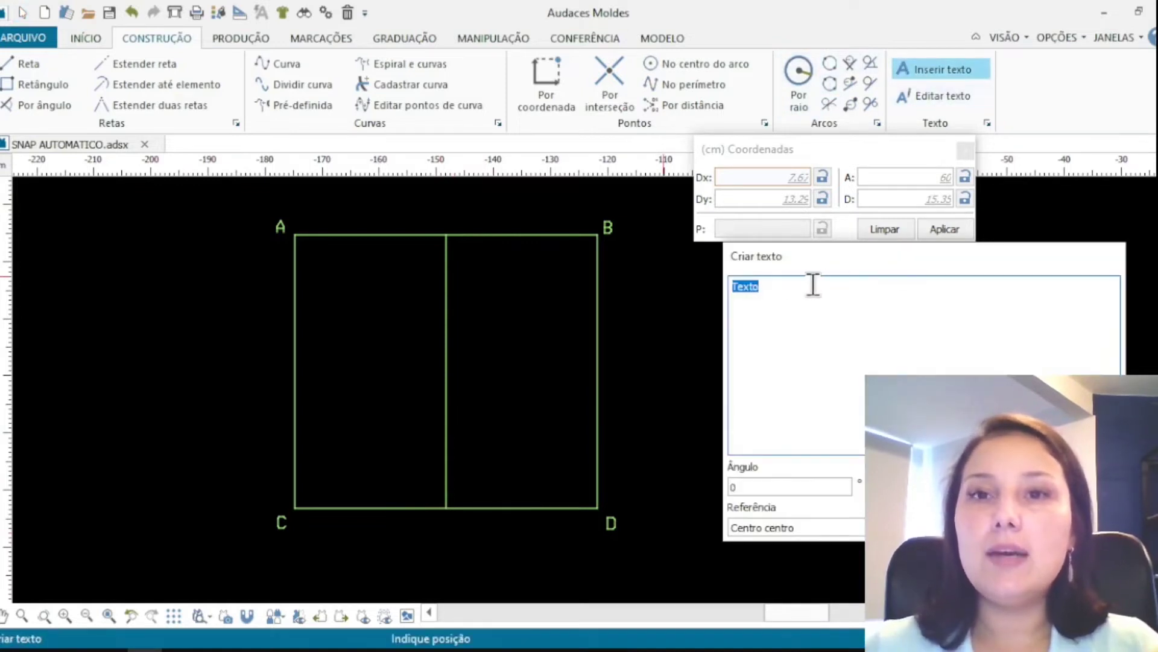
text(E)
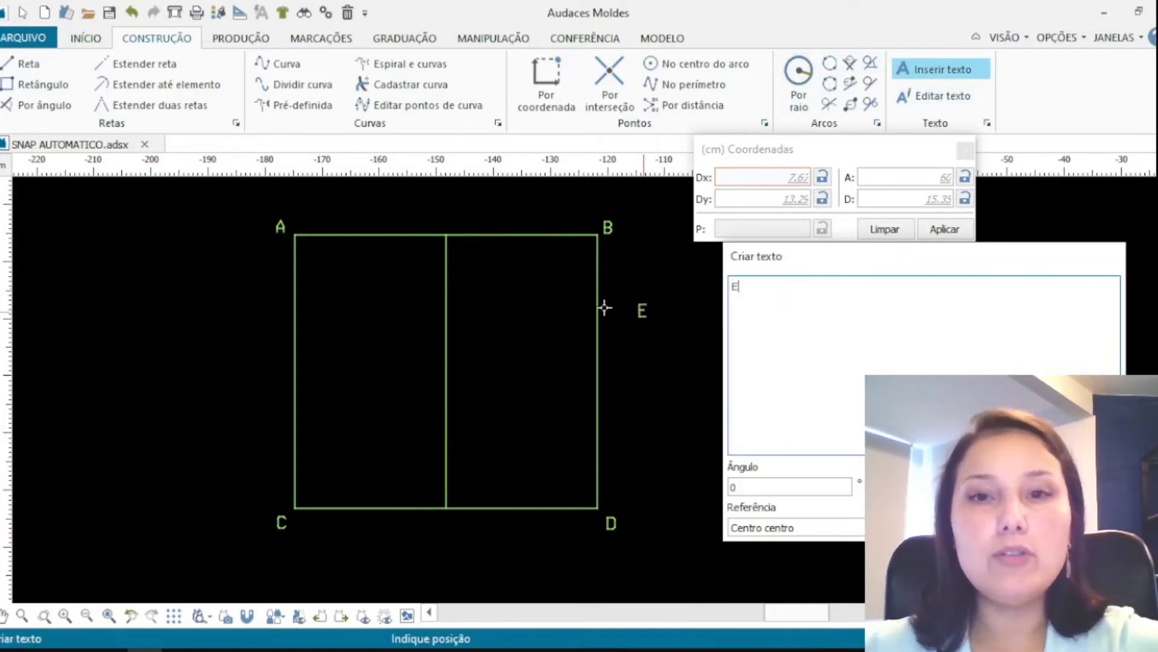
click(446, 215)
click(795, 300)
text(F)
click(448, 530)
key(Escape)
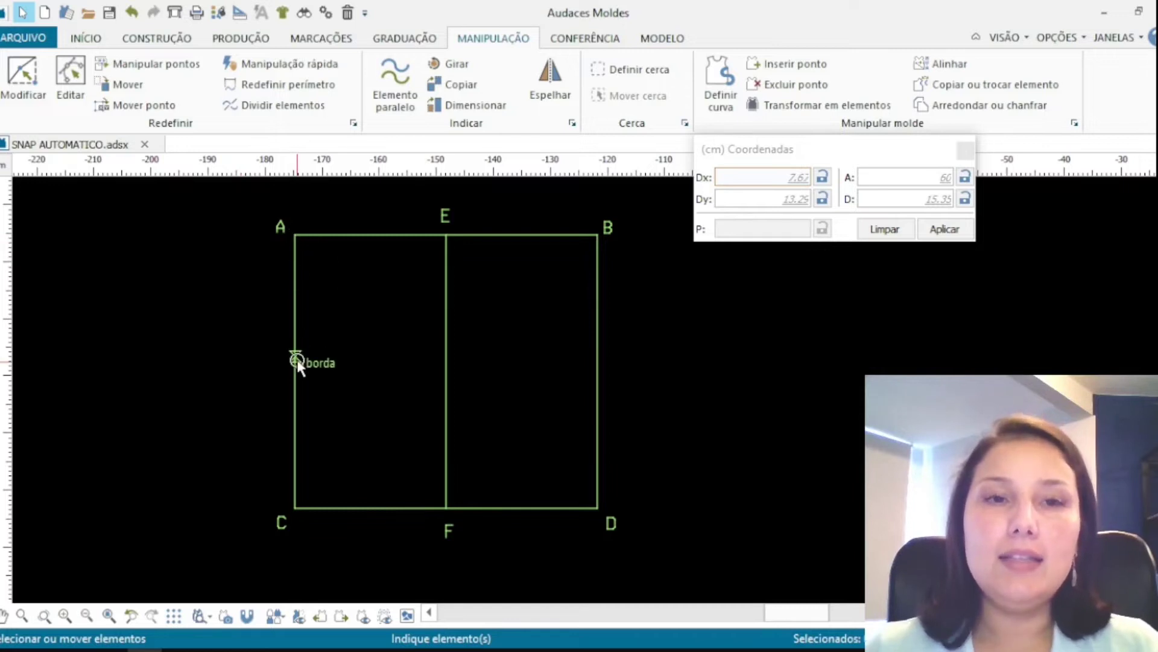
Place a point by coordinate on edge AC, at a perimeter distance of 21 cm from corner A.
click(153, 36)
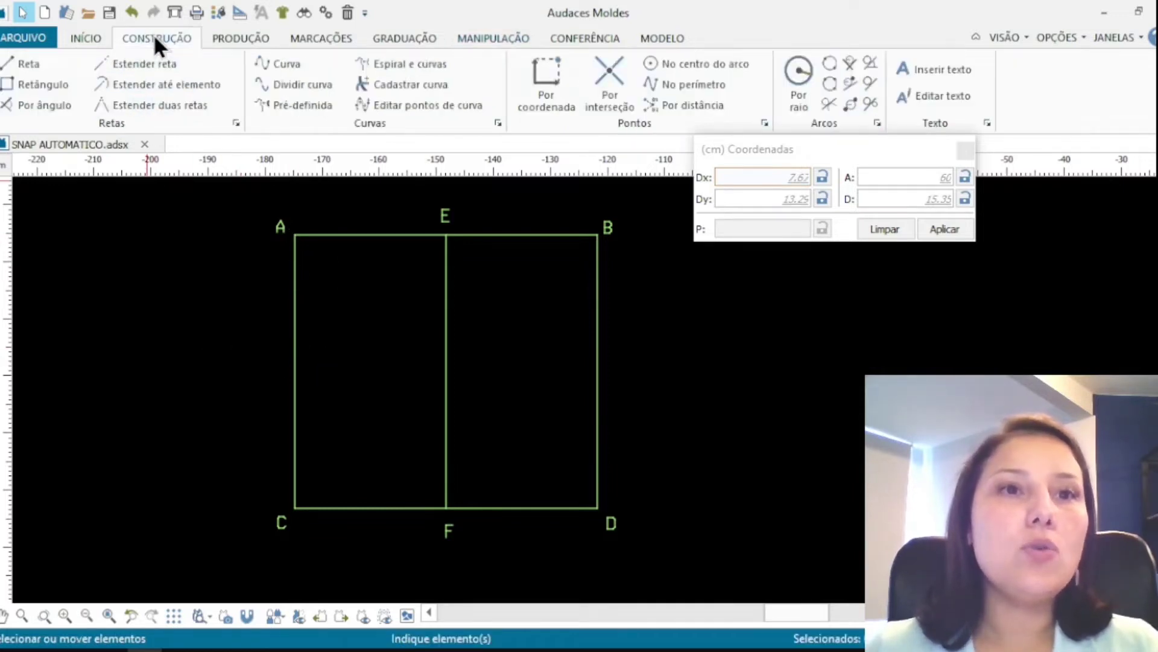
click(552, 68)
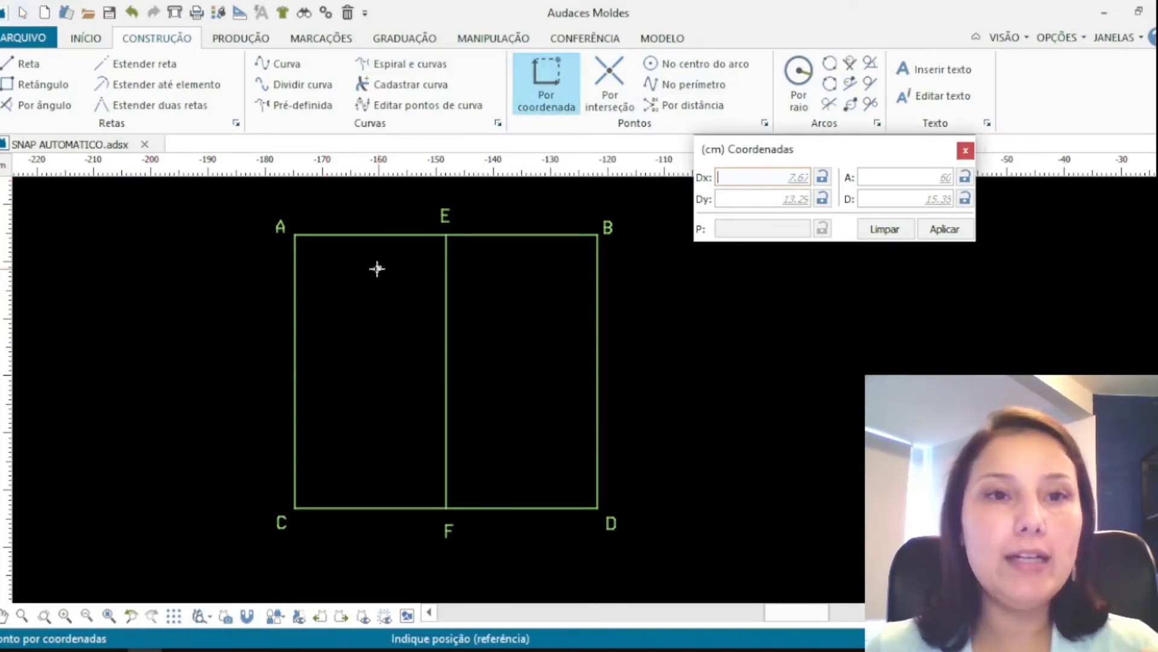
click(295, 234)
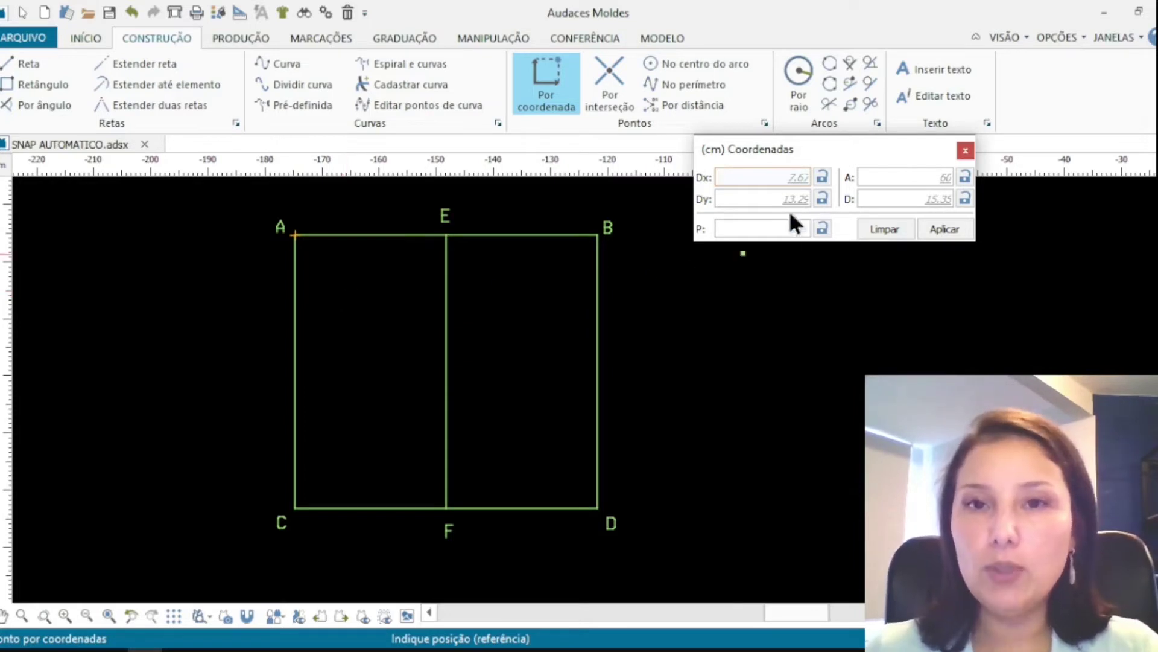
click(736, 227)
text(21)
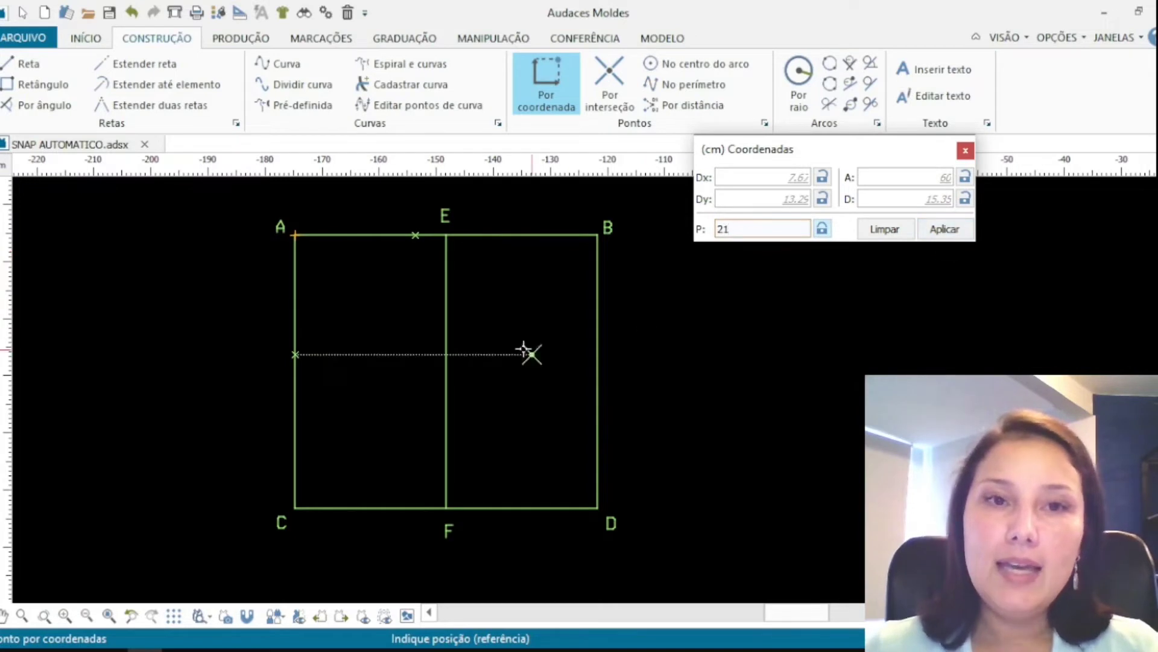
click(295, 355)
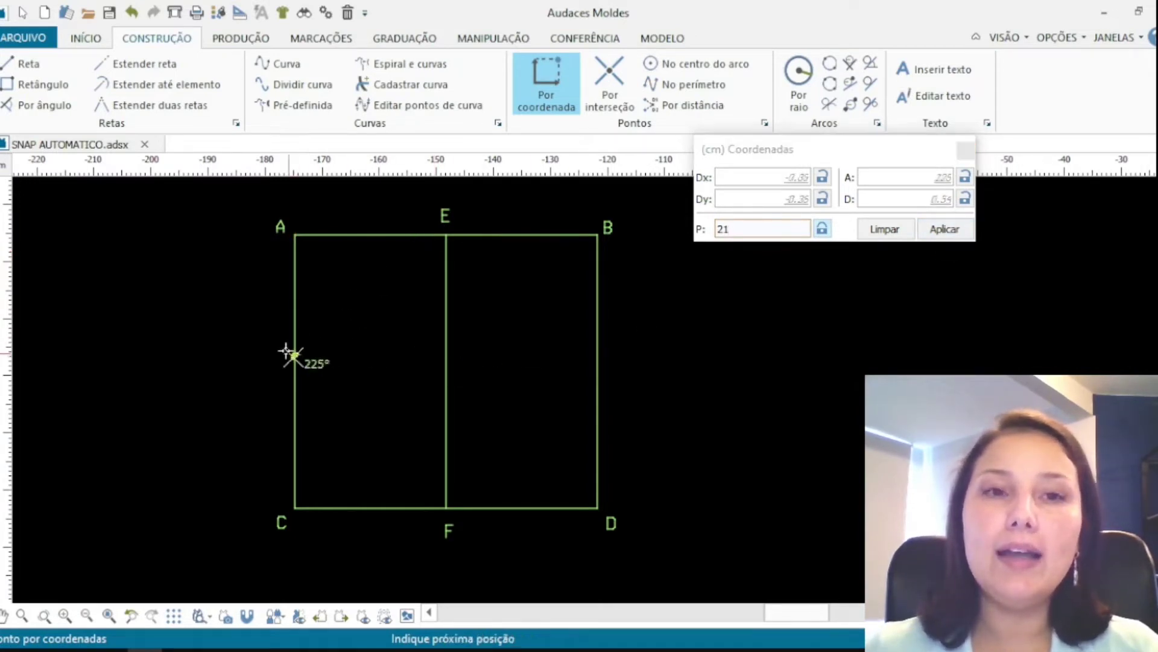
key(Return)
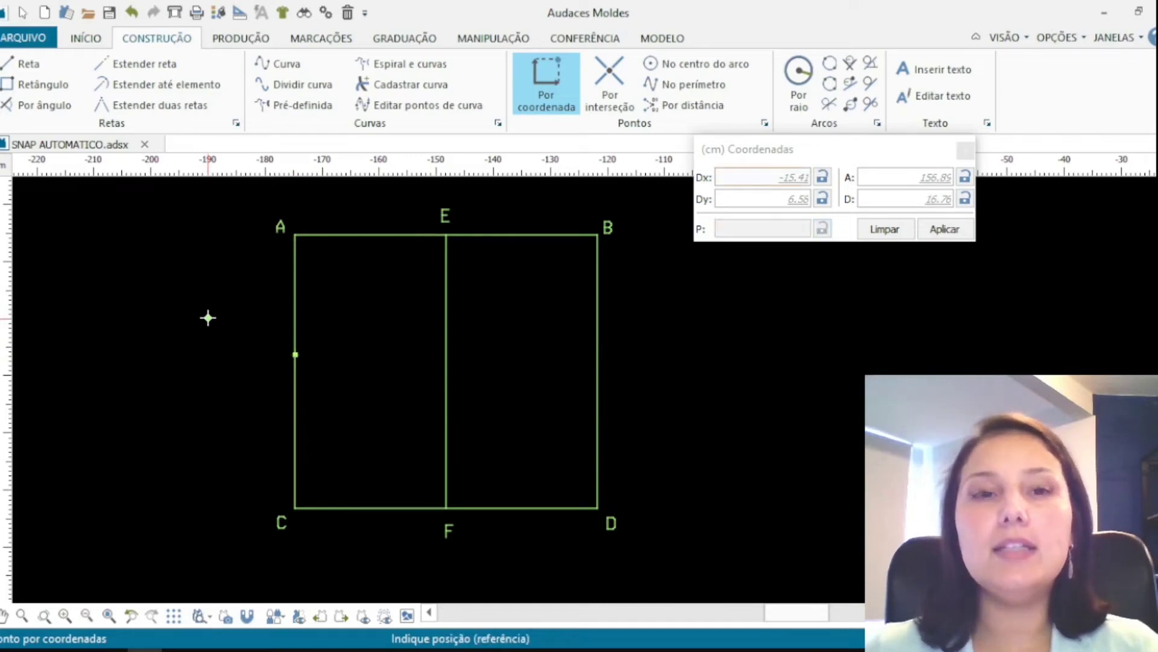
key(Escape)
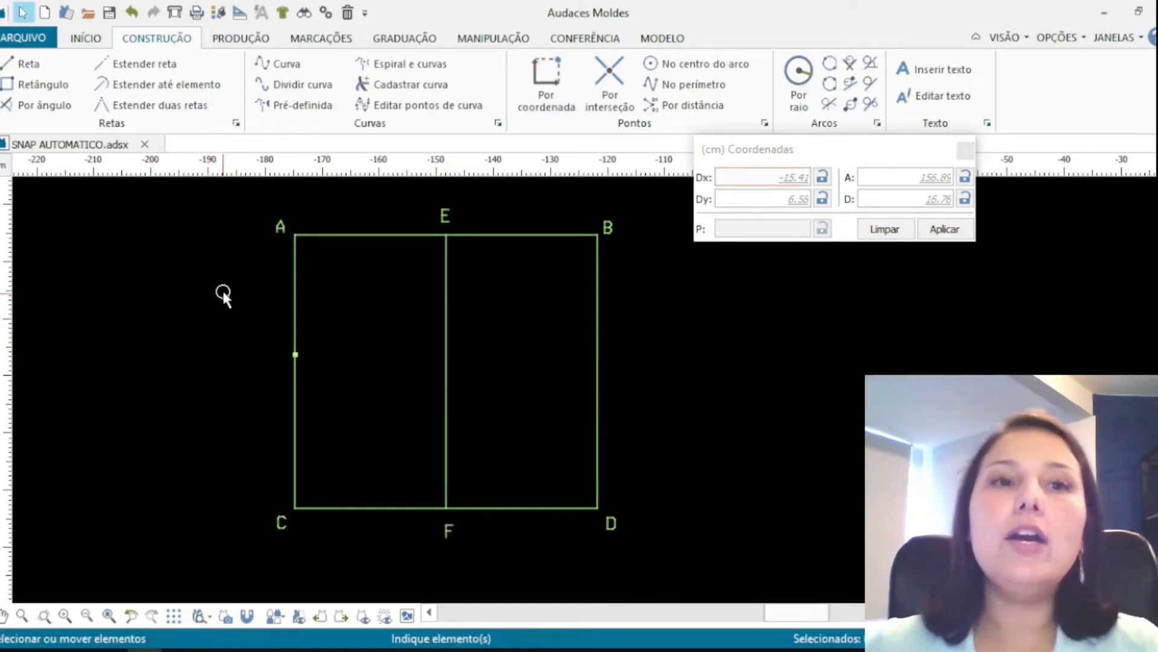
Draw a horizontal straight line from the point on edge AC across to edge BD.
click(38, 63)
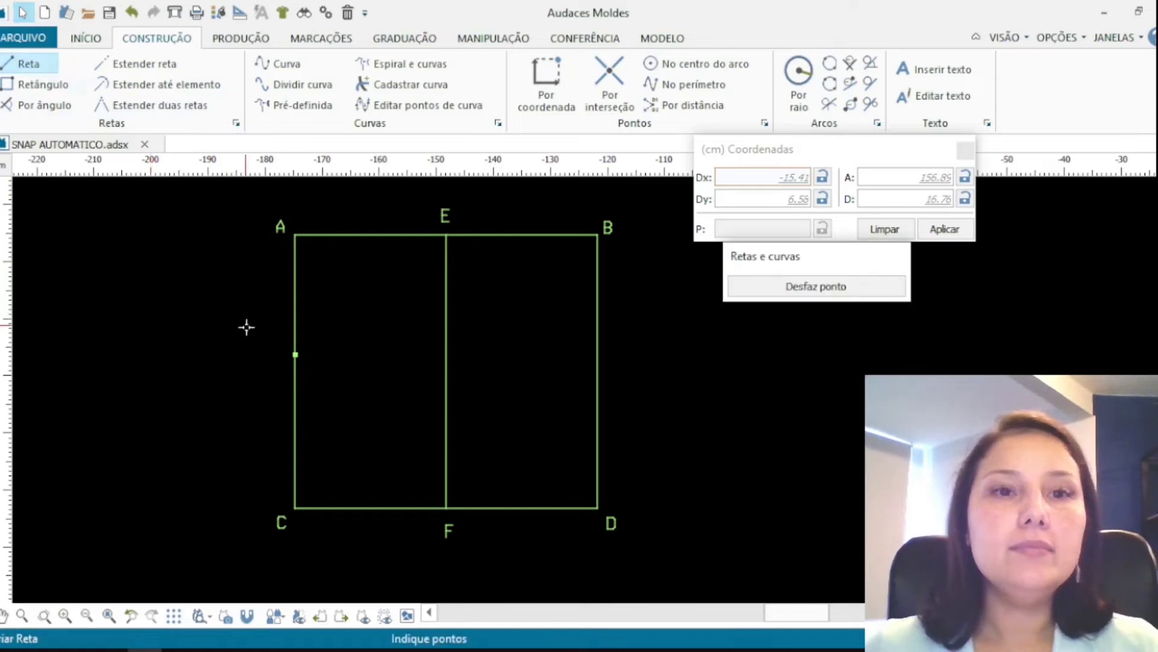
click(295, 354)
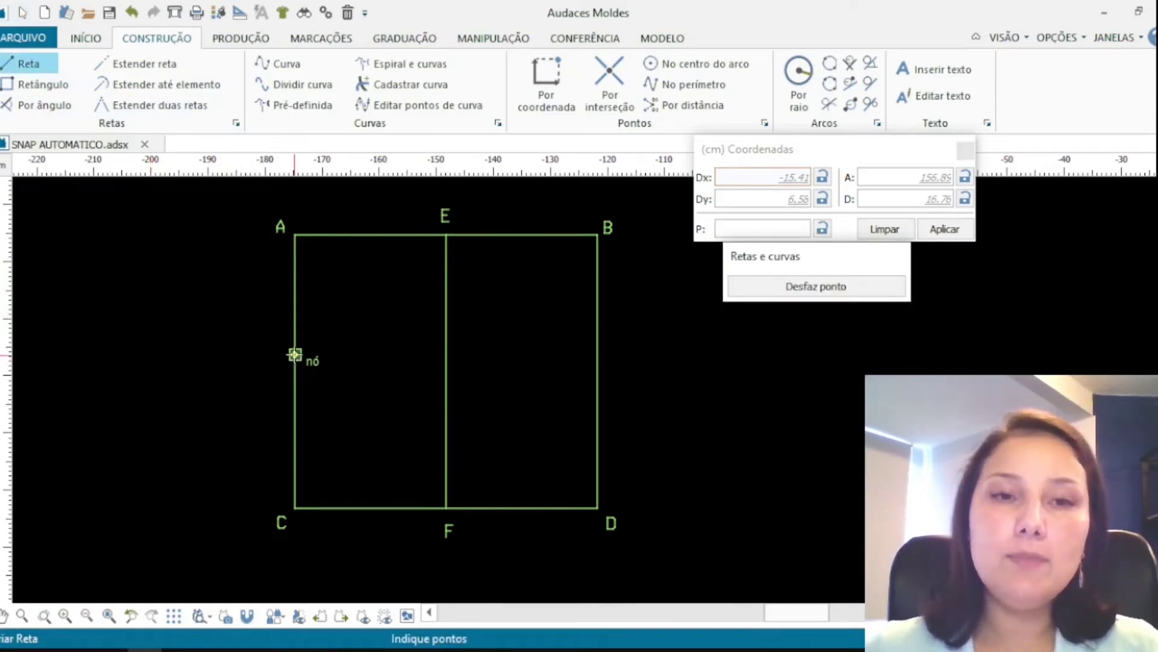
click(295, 355)
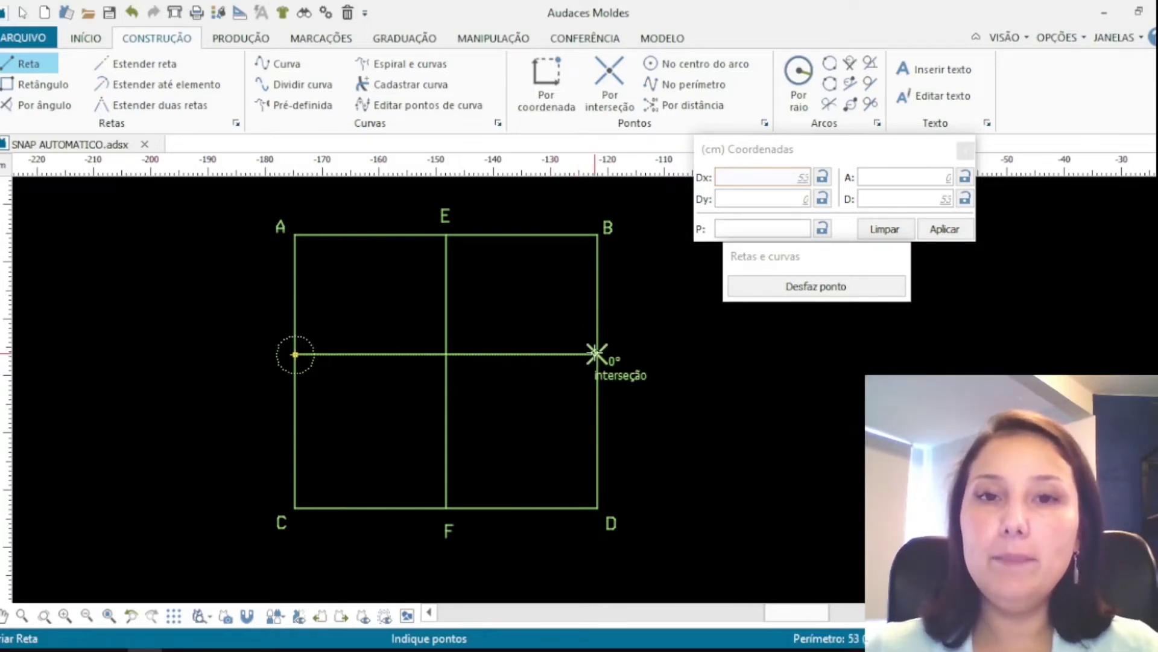
click(595, 353)
right_click(661, 339)
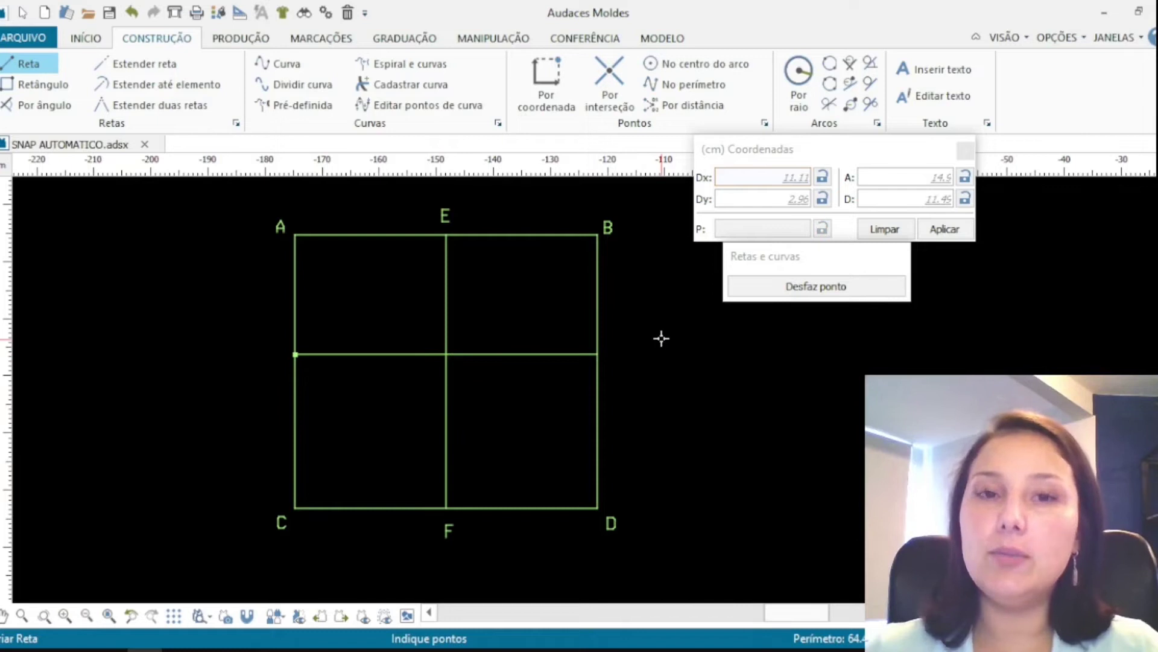
key(Escape)
Label the horizontal line with text G at its left end and H at its right end.
click(933, 69)
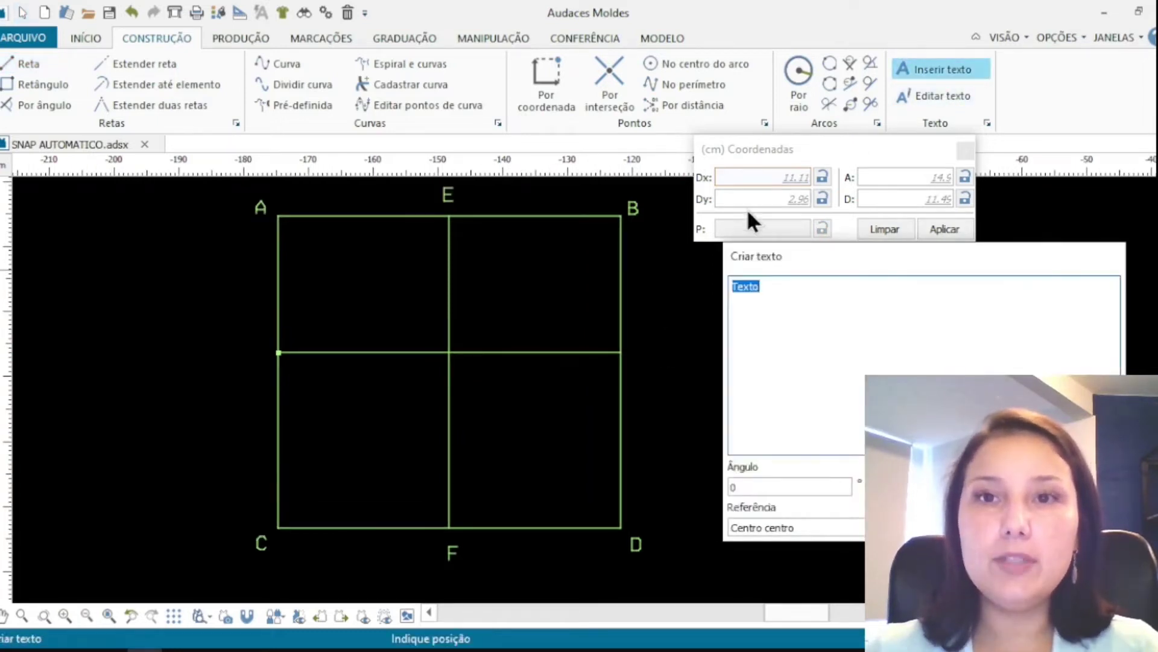
text(G)
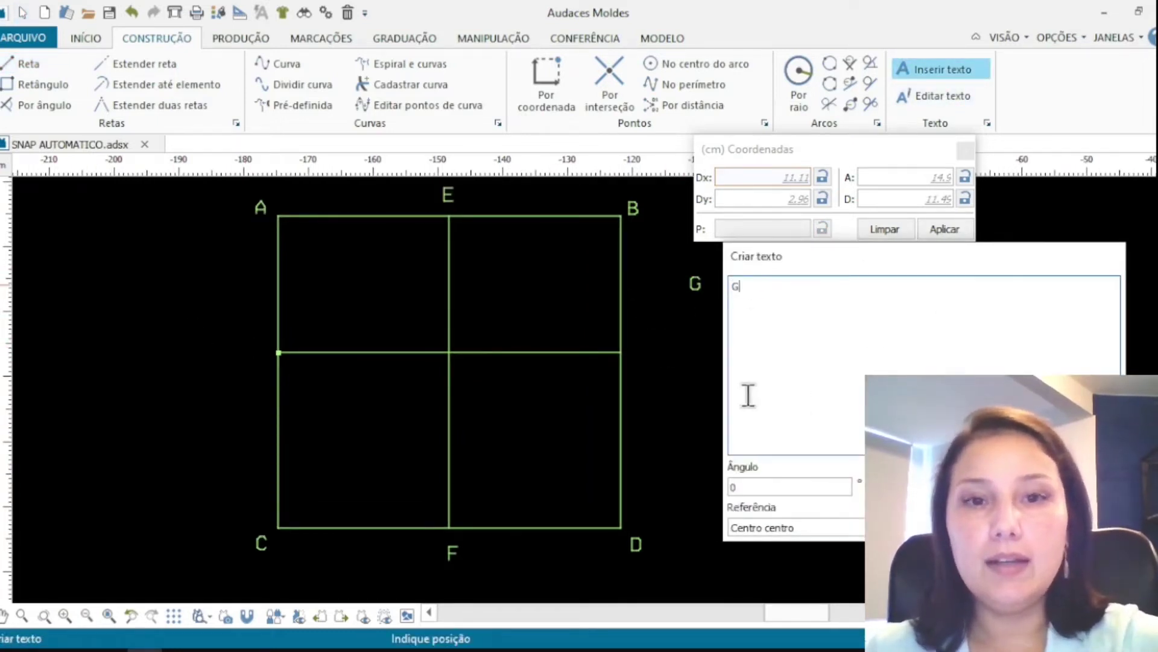
click(260, 351)
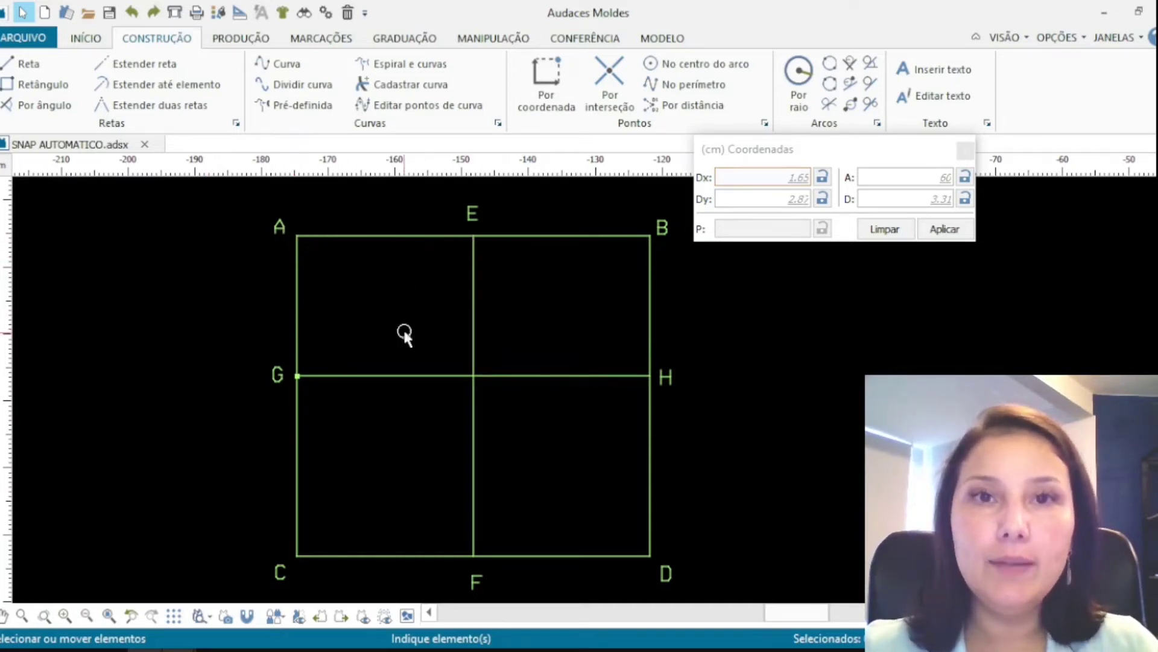
Place a point by coordinate on edge AB, at a perimeter distance of 21 cm from corner A.
click(548, 89)
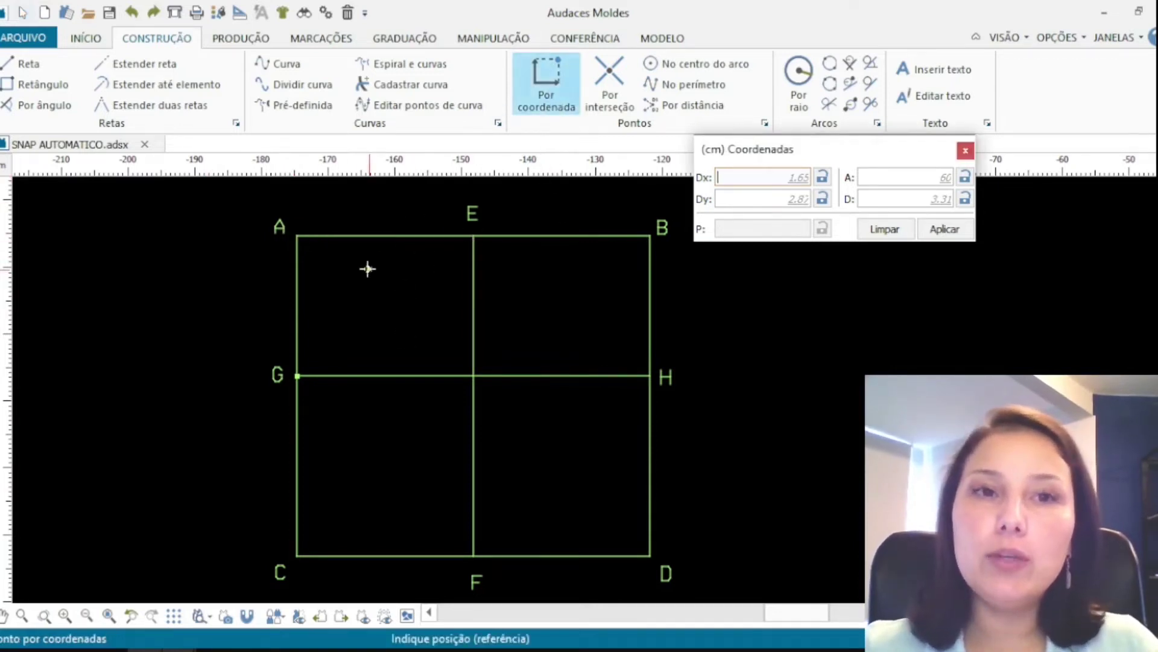
click(298, 235)
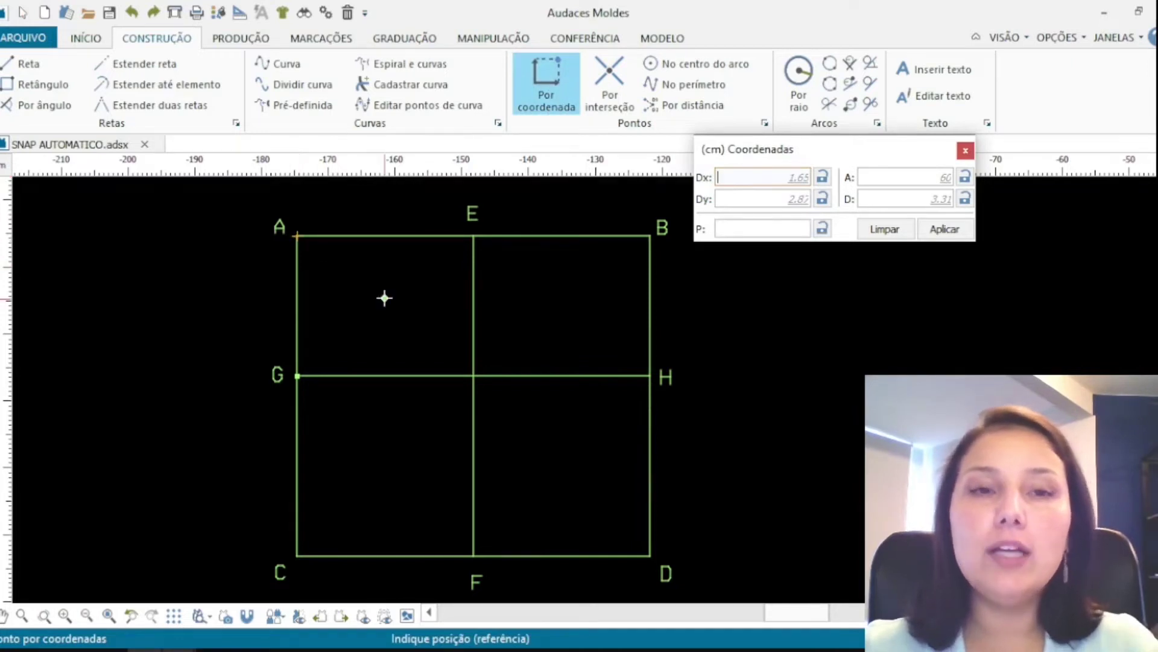
click(736, 229)
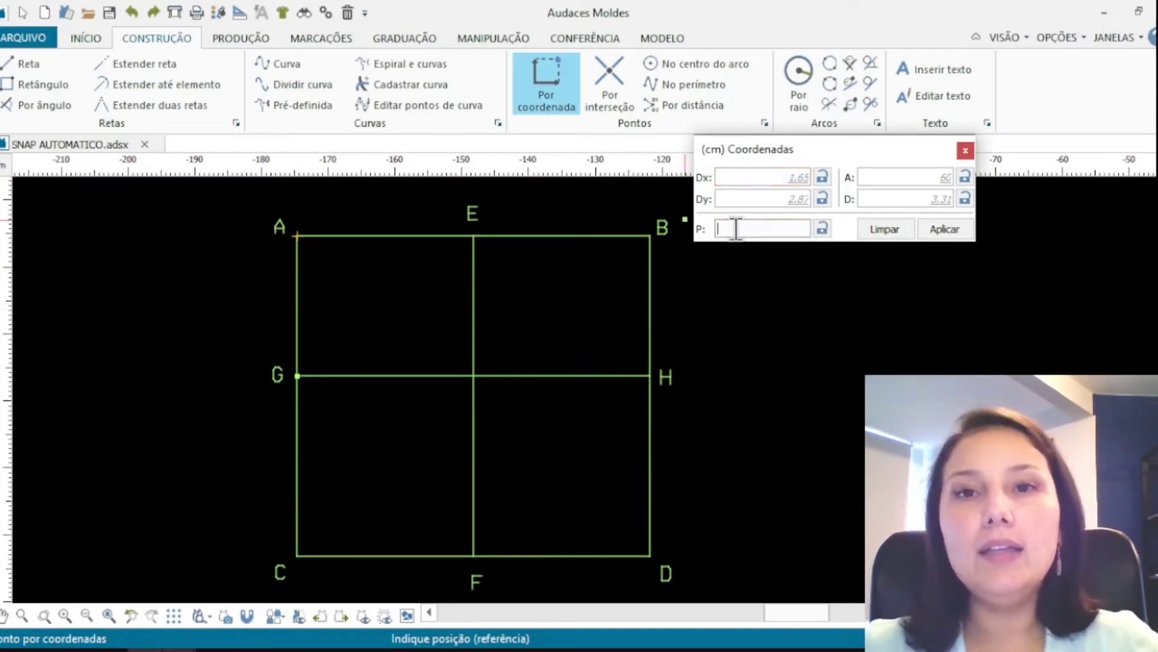
text(21)
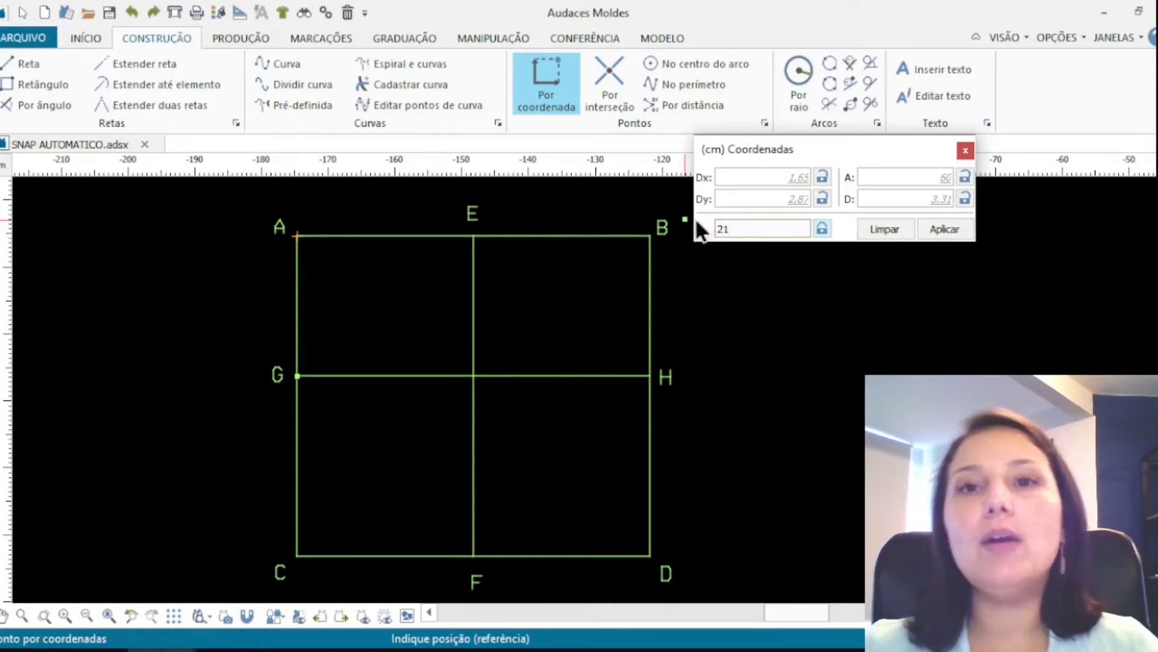
click(944, 229)
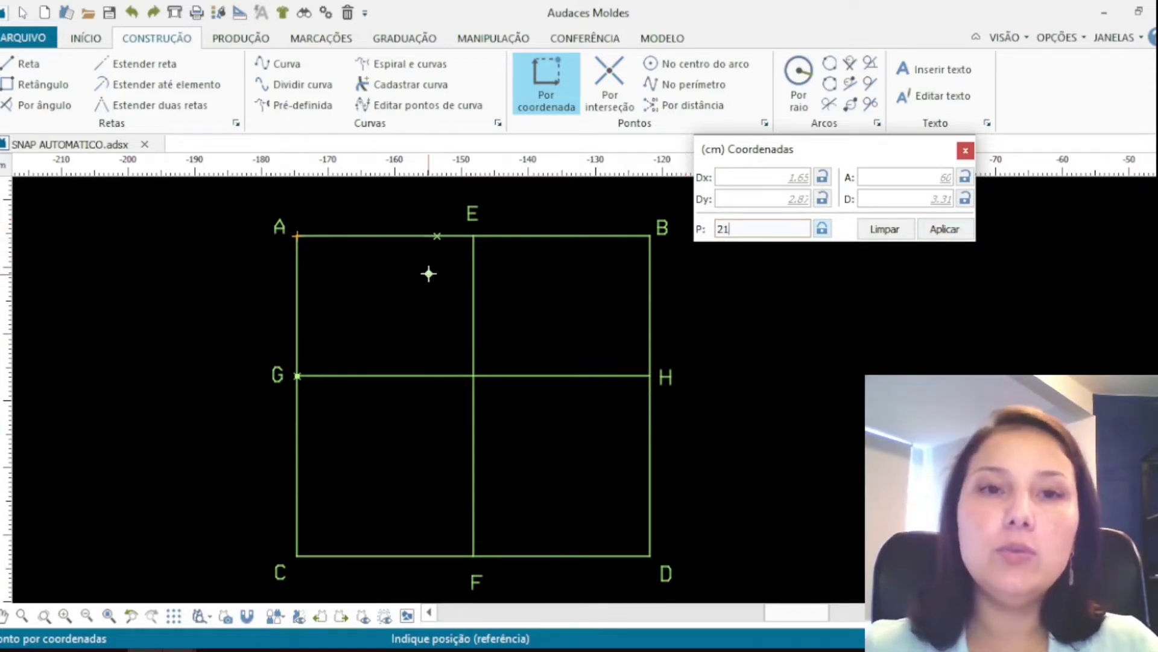
click(438, 236)
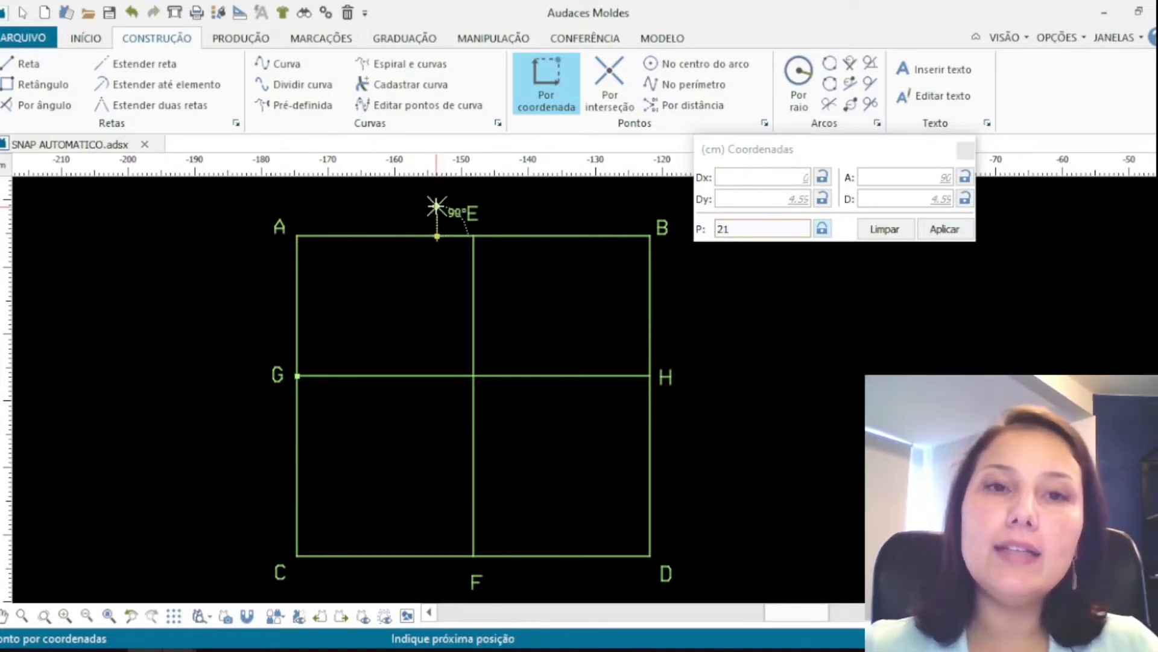
click(436, 206)
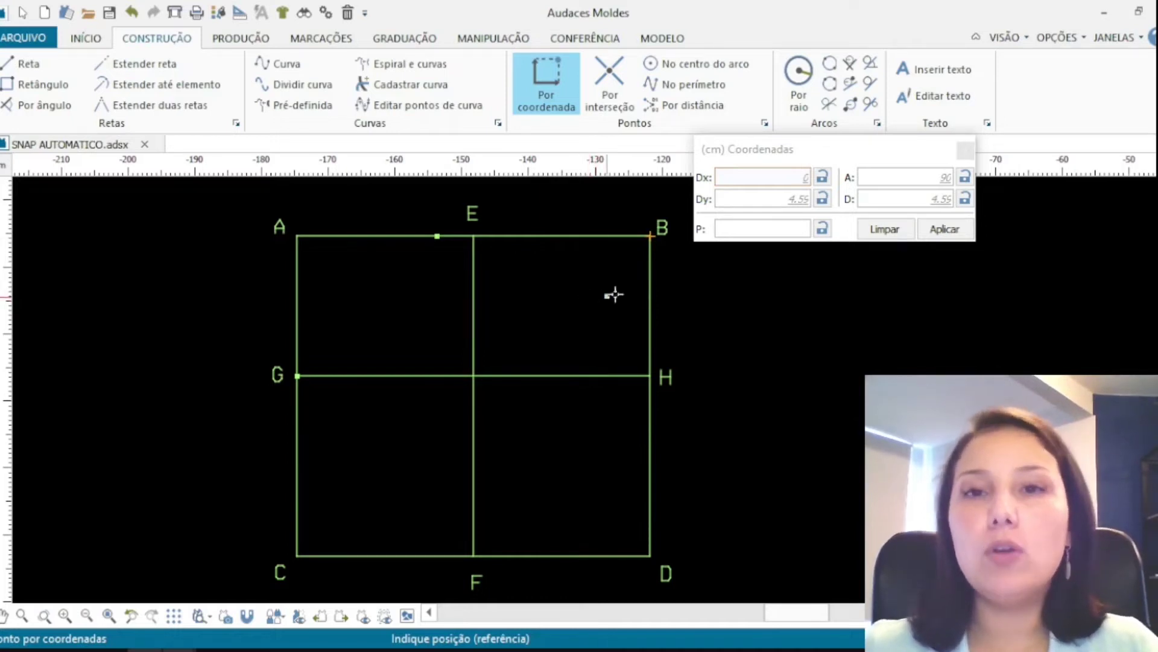
Place a second point by coordinate on edge AB, at a perimeter distance of 21 cm from corner B.
click(731, 228)
text(21)
click(944, 230)
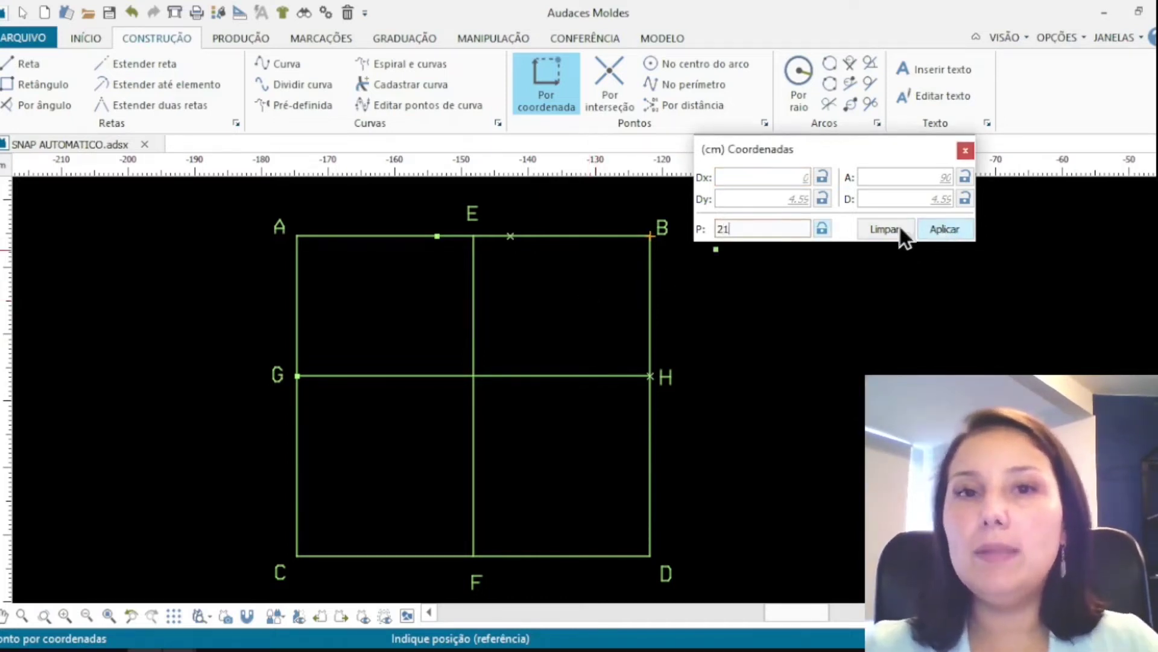
click(510, 236)
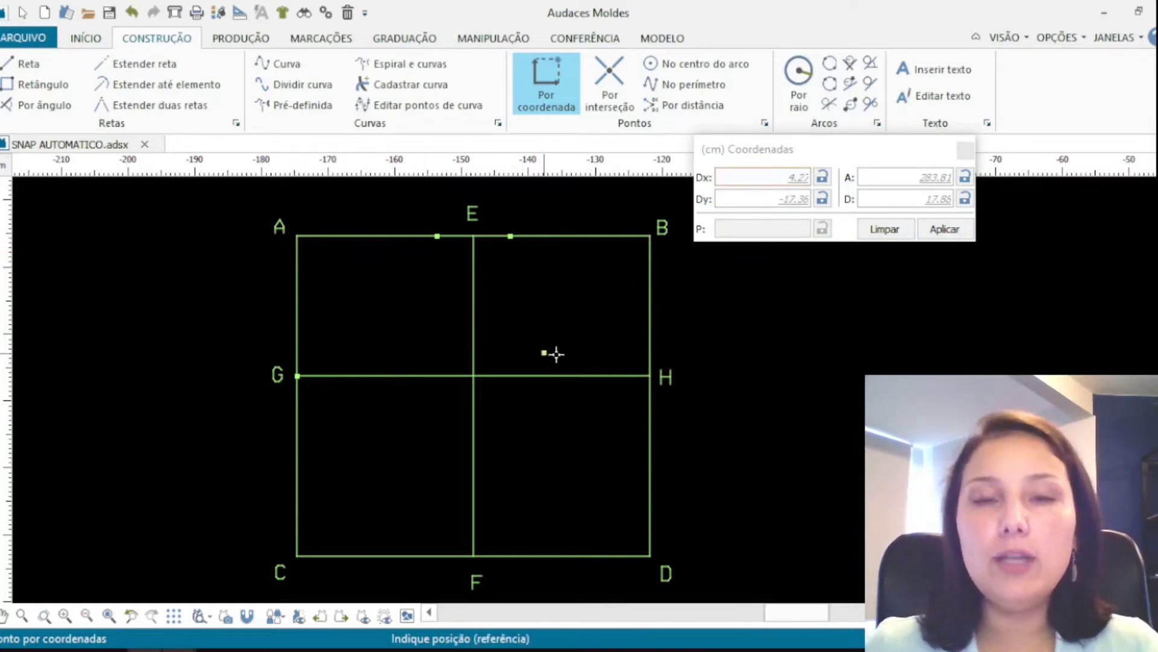
key(Escape)
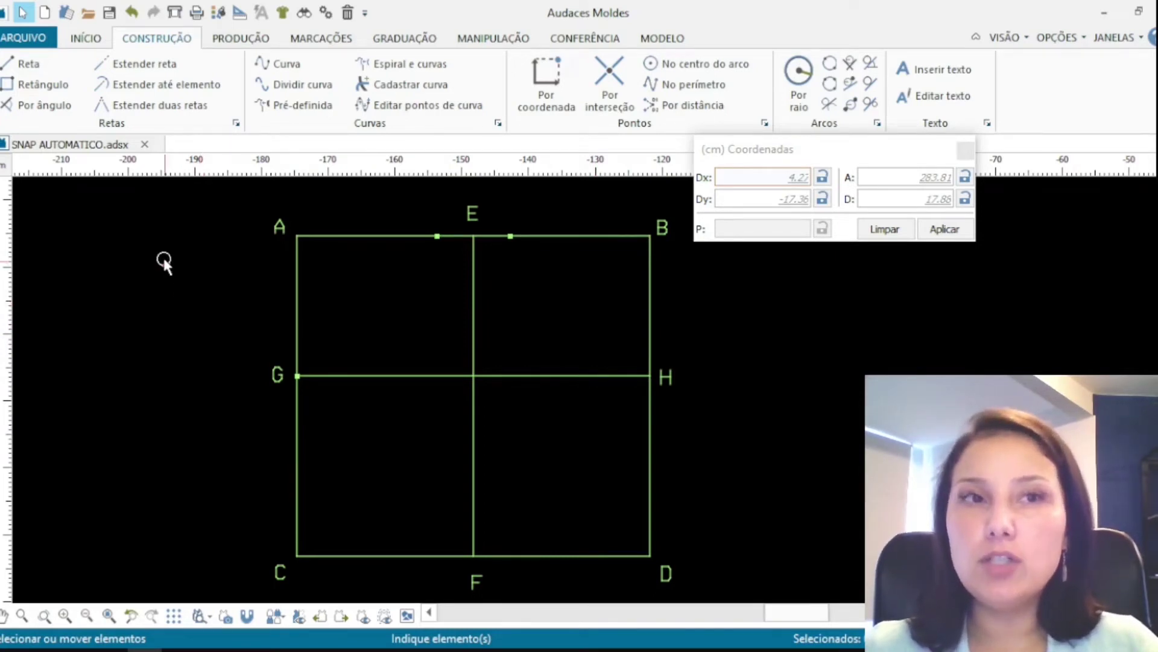
Place a point by coordinate on edge AC, at a perimeter distance of 1 cm below corner A.
click(556, 74)
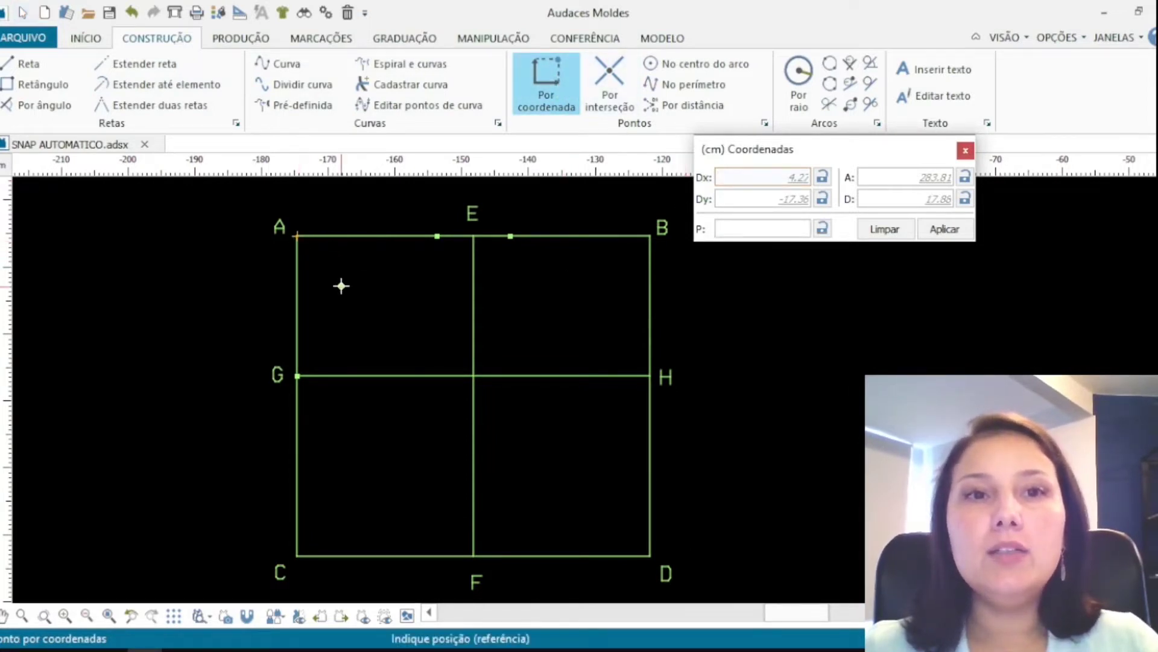
click(758, 228)
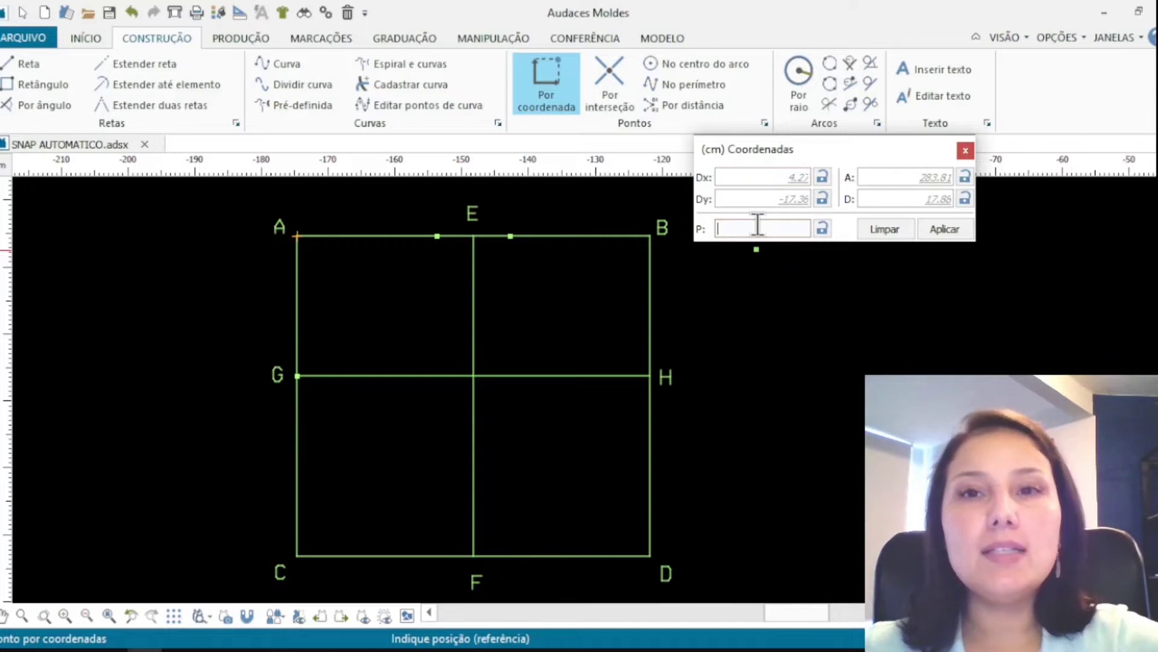
text(1)
click(957, 234)
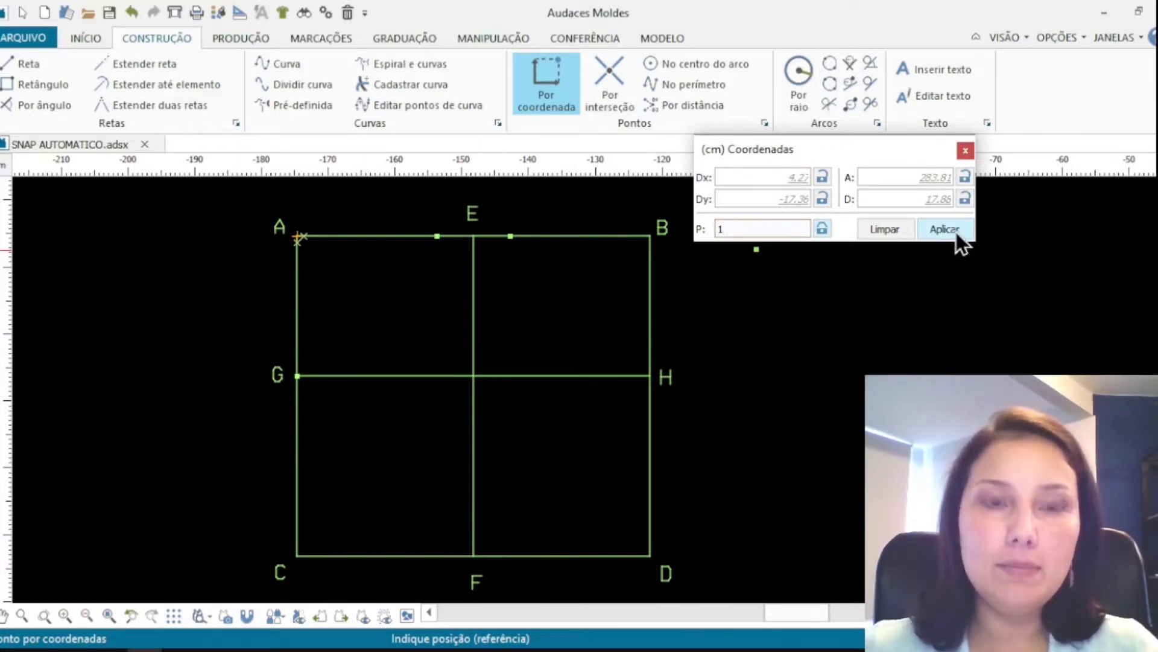
click(298, 242)
click(349, 266)
Place a point by coordinate on edge BD, at a perimeter distance of 2 cm below corner B.
scroll(385, 228, up, 1)
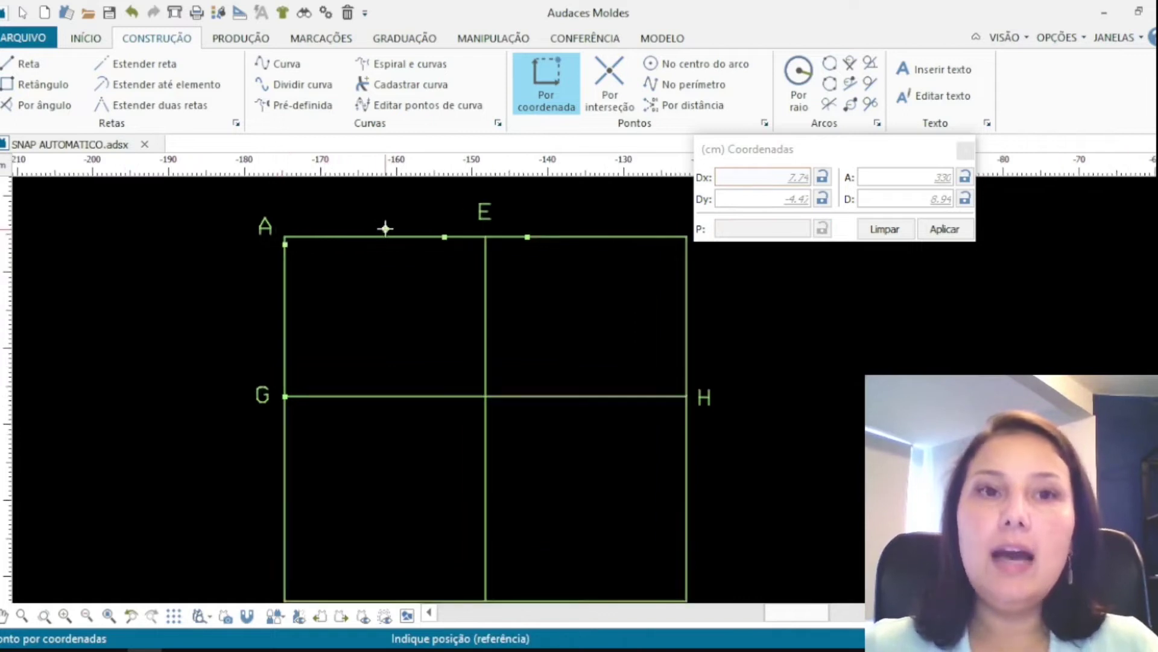
scroll(362, 217, down, 1)
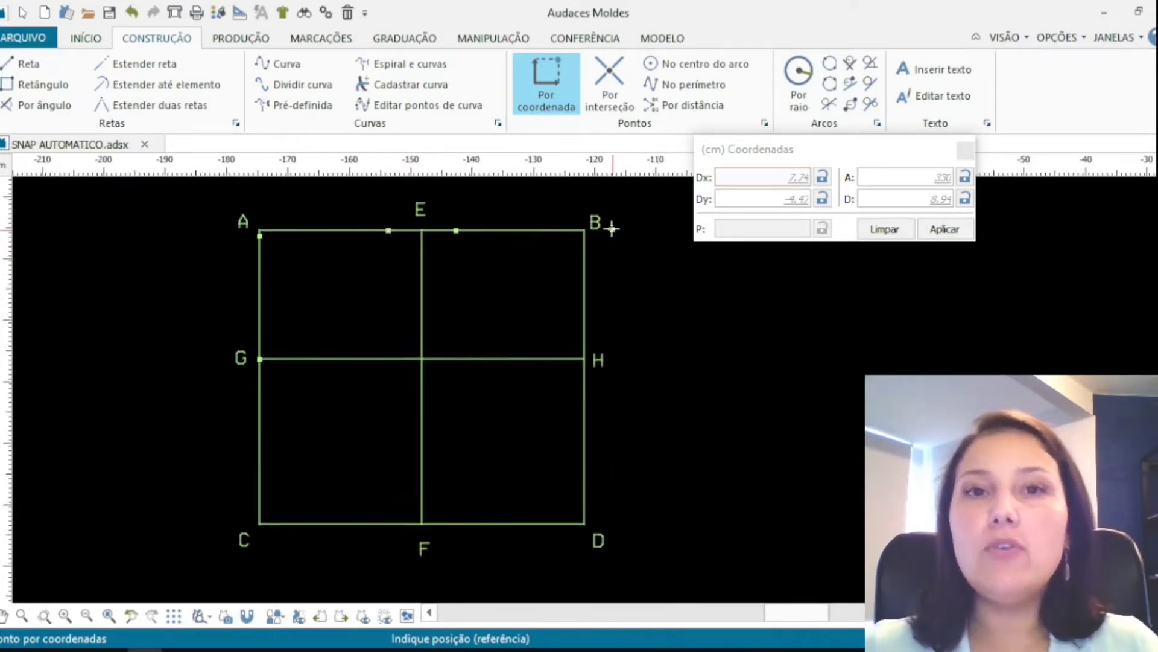
scroll(612, 228, up, 1)
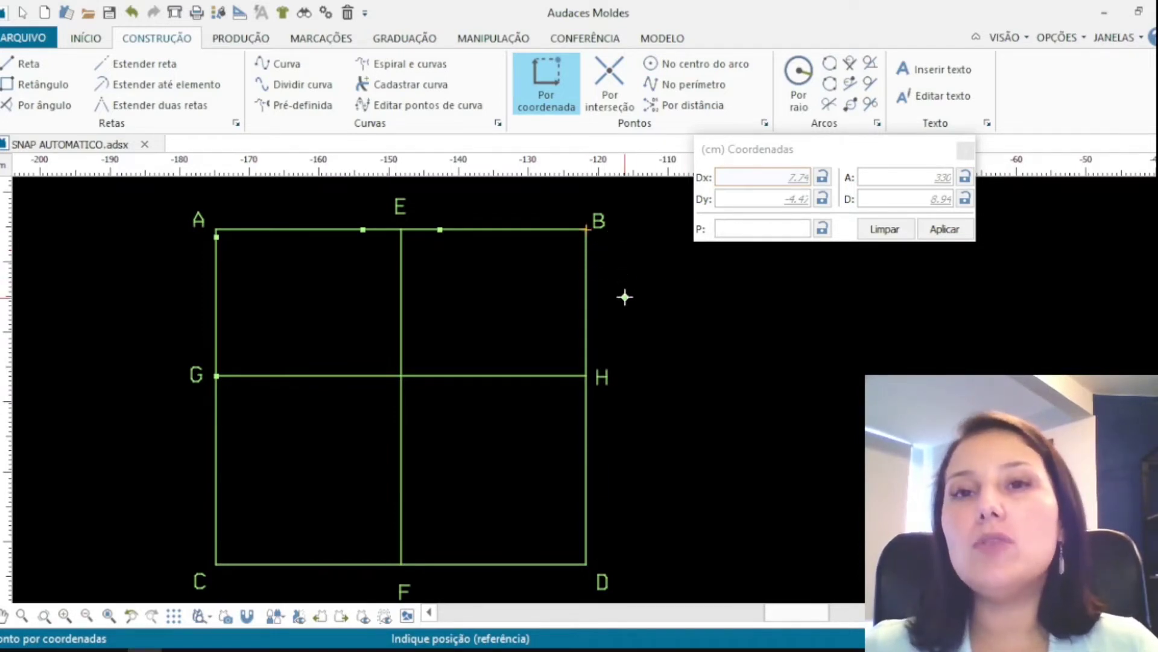
click(729, 229)
text(2)
click(942, 232)
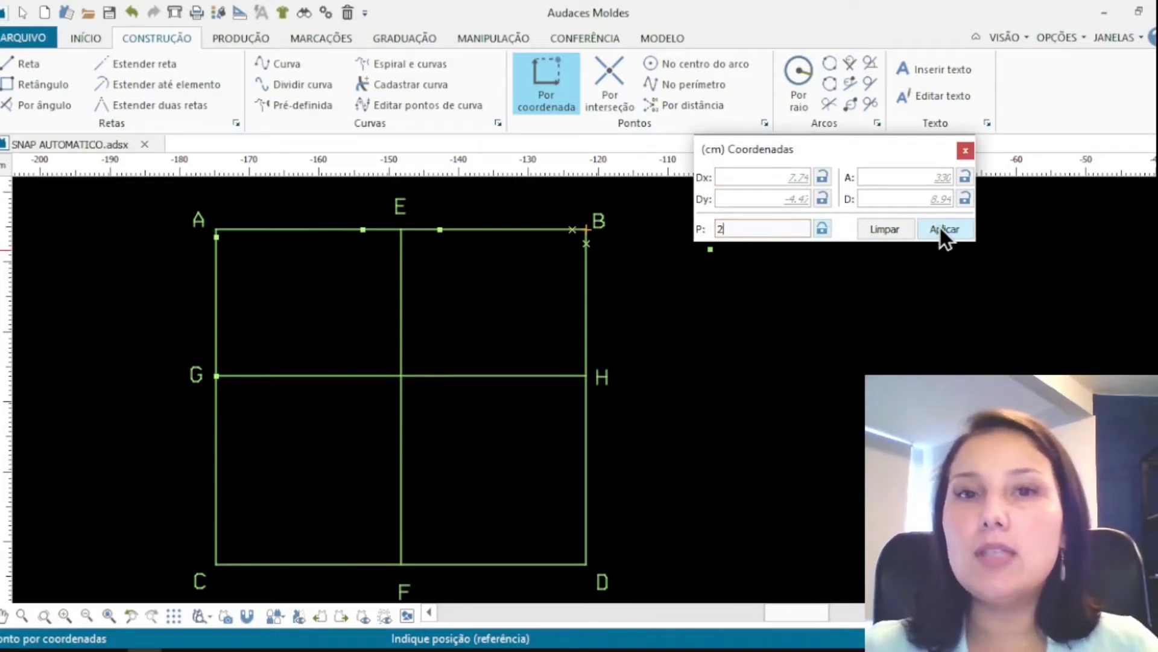
click(587, 243)
key(Escape)
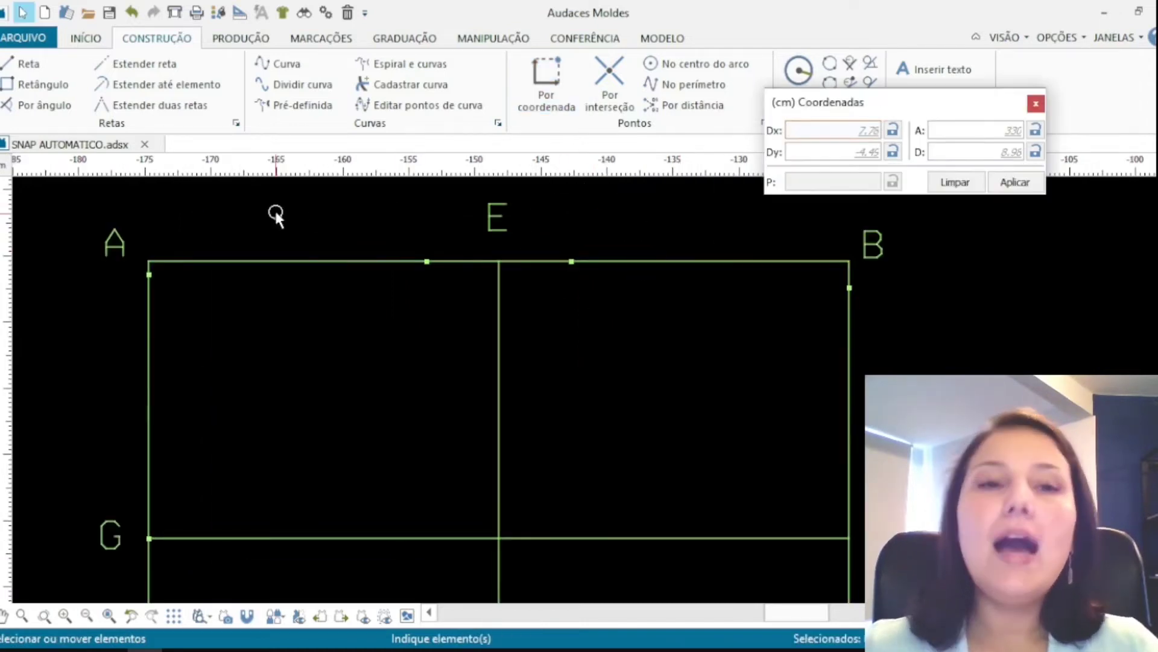
Draw a curve from the point just below corner A, starting horizontally, to the point on edge AB 21 cm from A.
scroll(261, 221, up, 1)
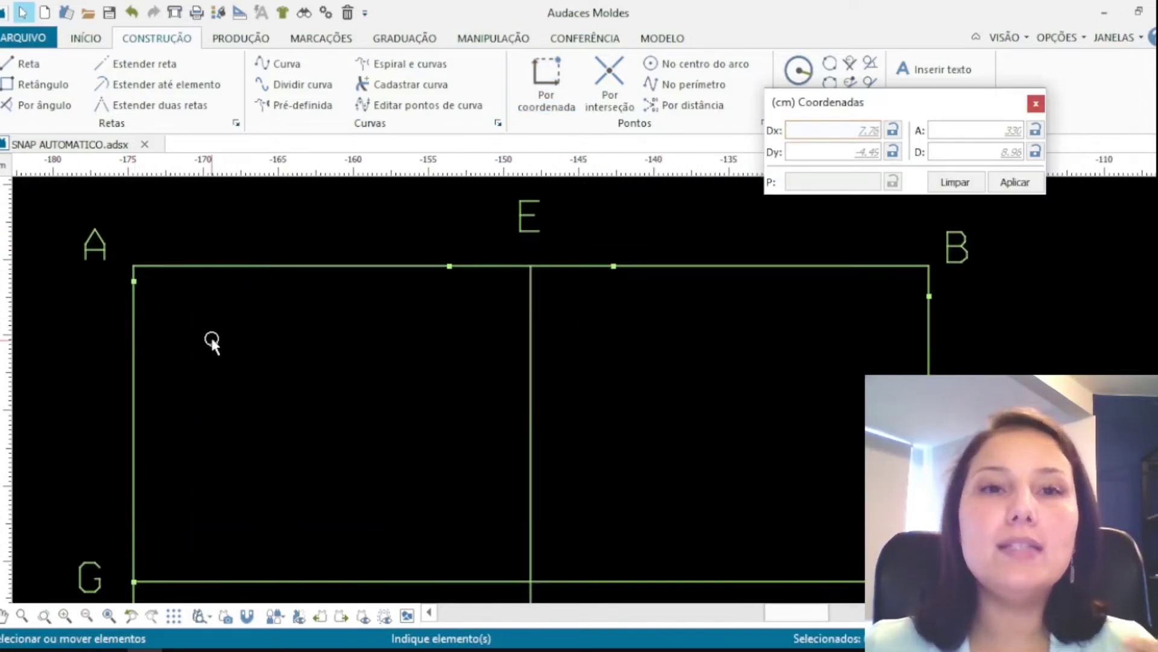
click(290, 68)
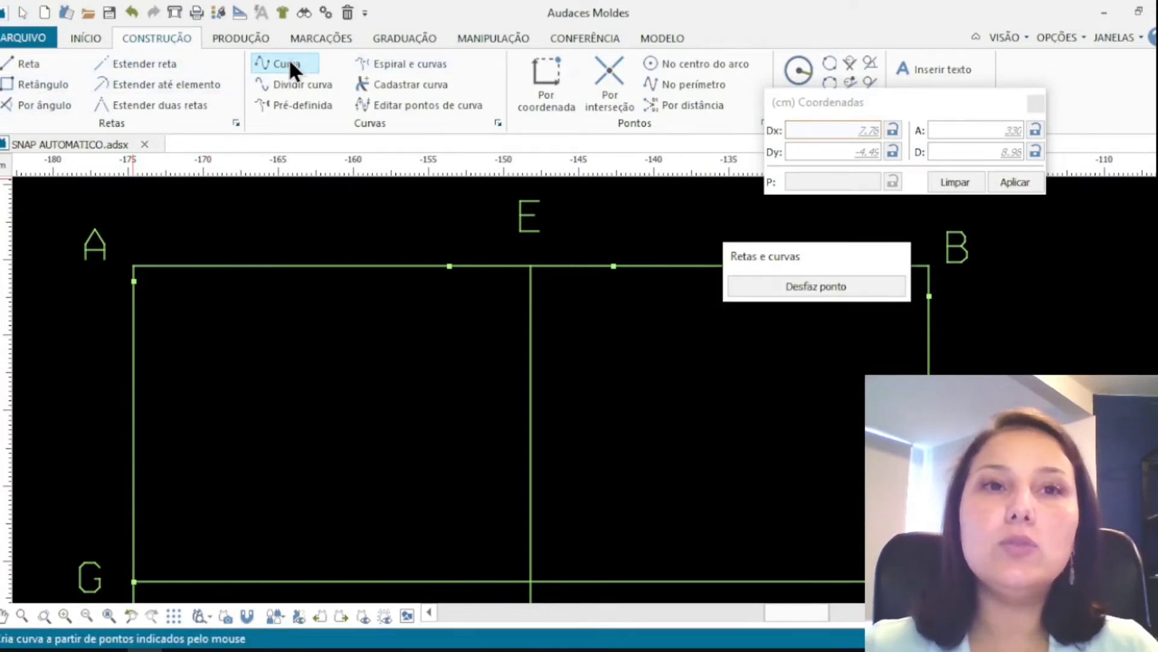
click(133, 281)
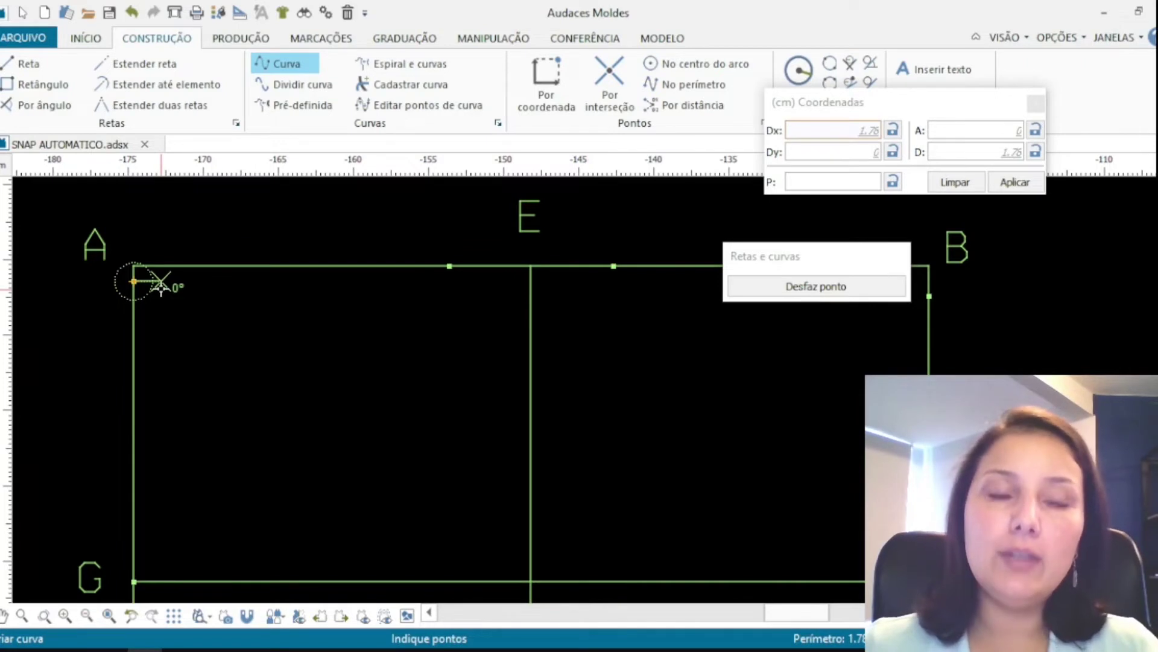
click(161, 283)
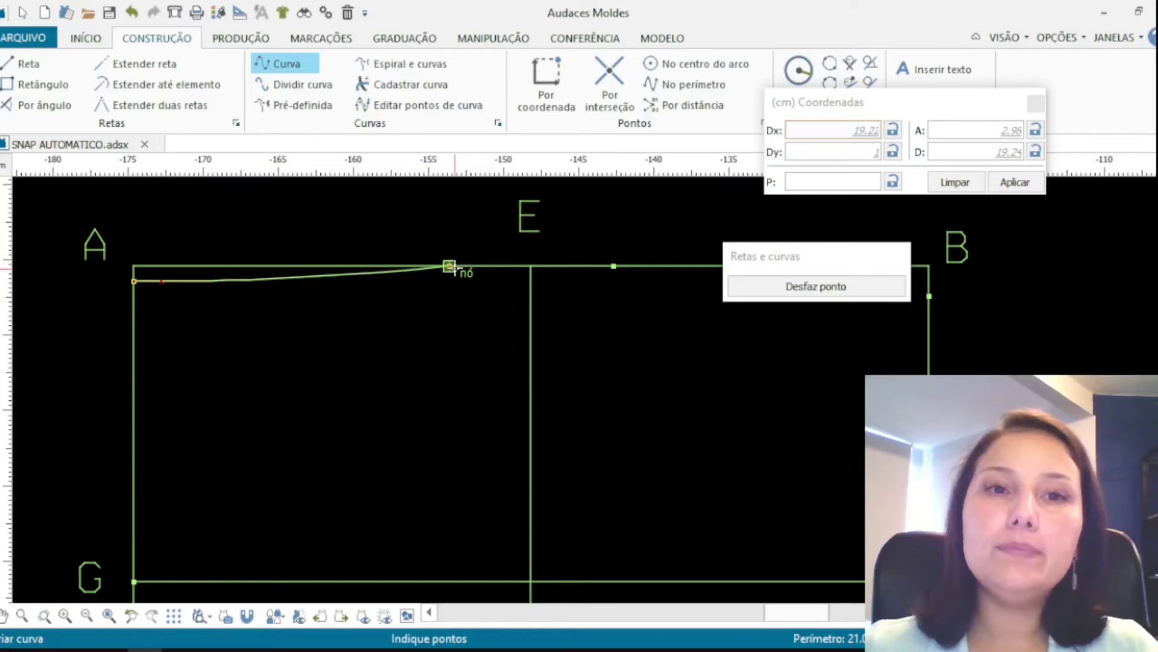
click(450, 266)
right_click(452, 208)
Draw a curve from the point just below corner B, starting horizontally, to the point on edge AB 21 cm from B.
scroll(452, 208, down, 2)
scroll(525, 279, up, 1)
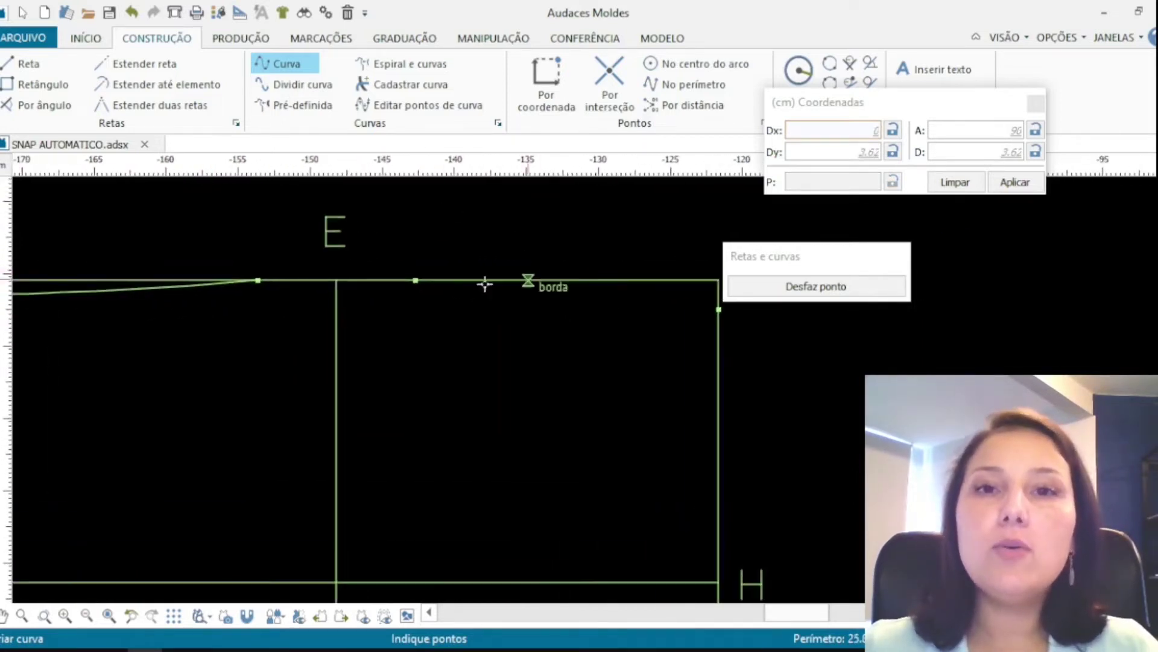
scroll(484, 287, down, 1)
scroll(495, 290, up, 1)
click(670, 323)
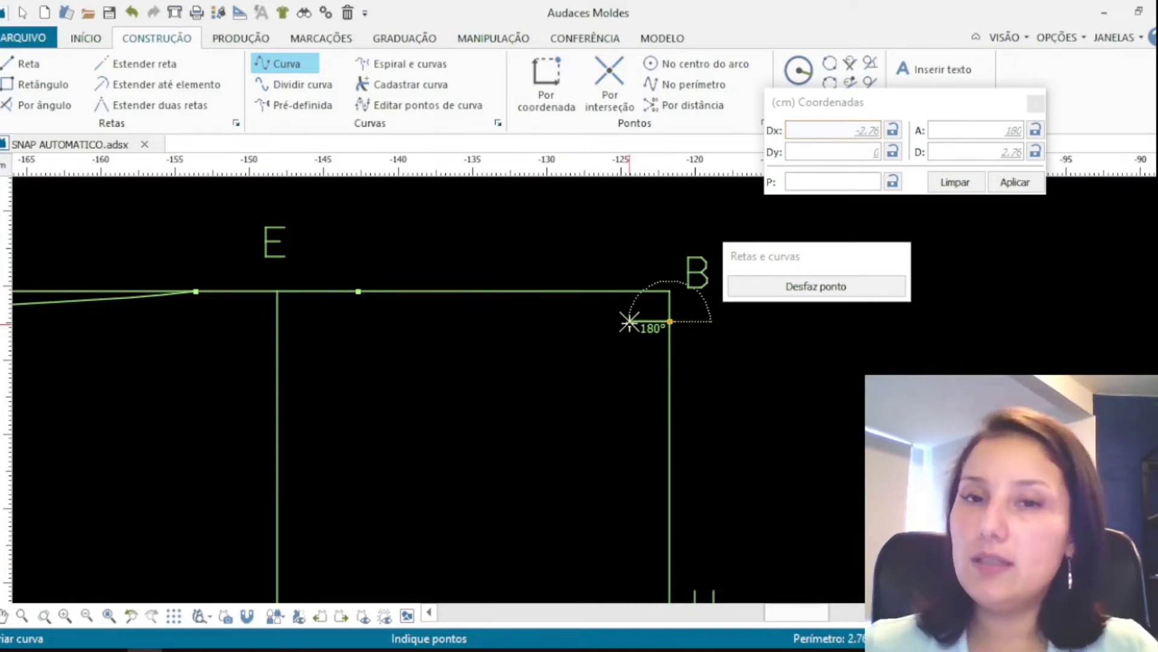
click(629, 321)
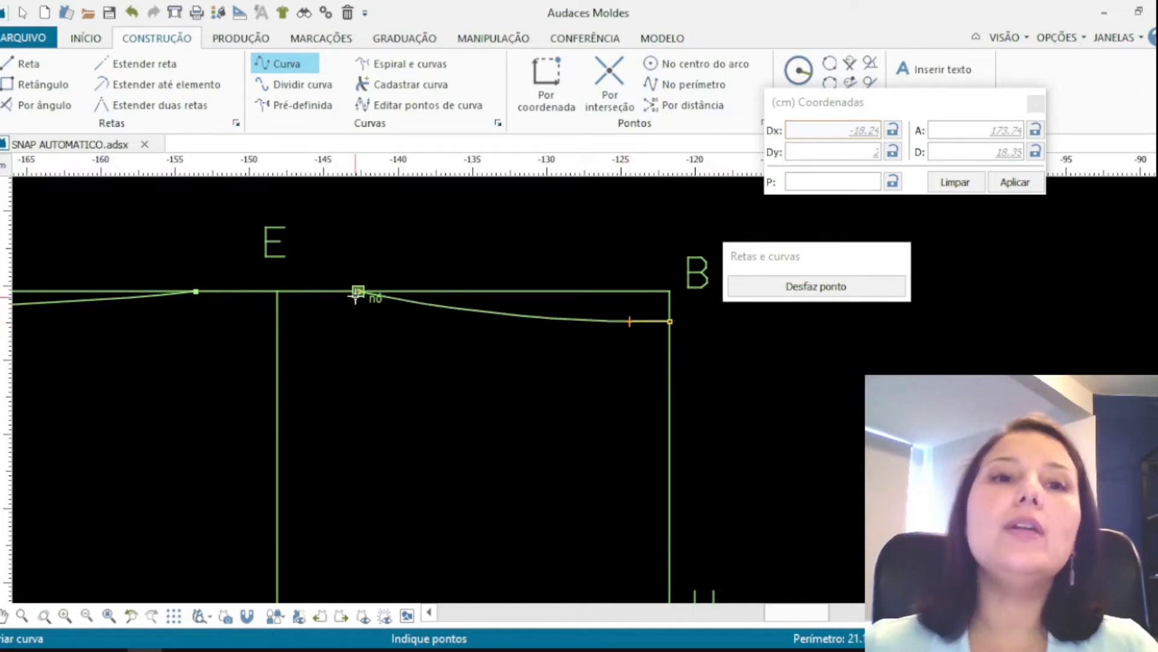
click(357, 293)
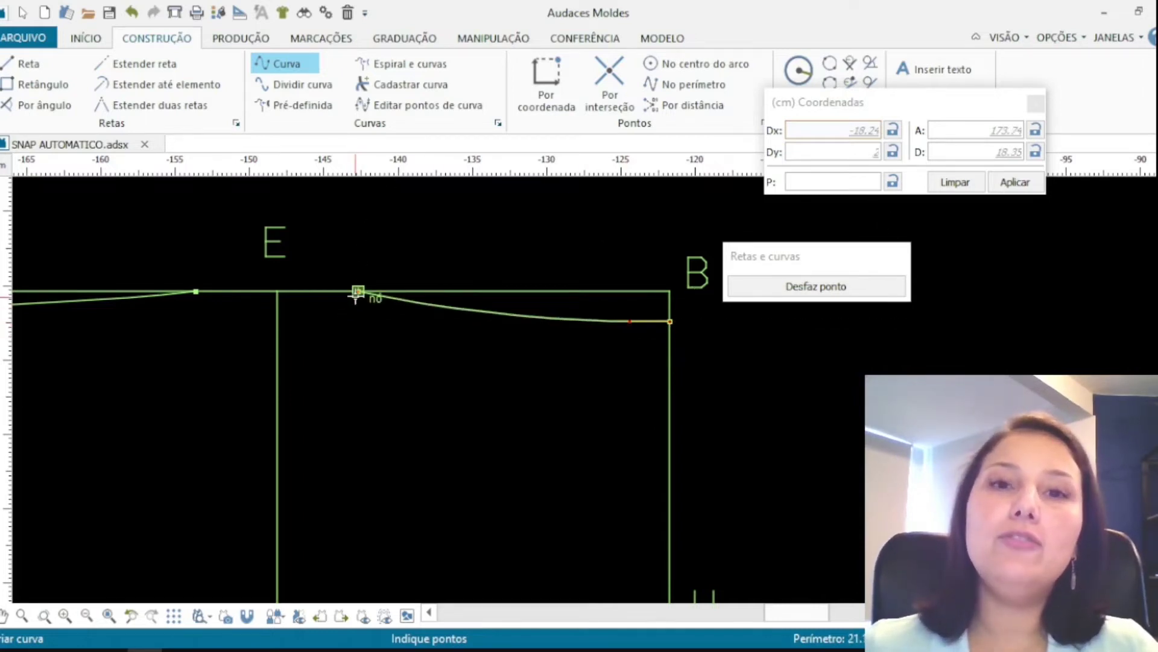
right_click(418, 232)
right_click(463, 248)
Draw a curve from the intersection of lines EF and GH, starting upward along EF, to the point on edge AB 21 cm from A.
scroll(463, 248, down, 2)
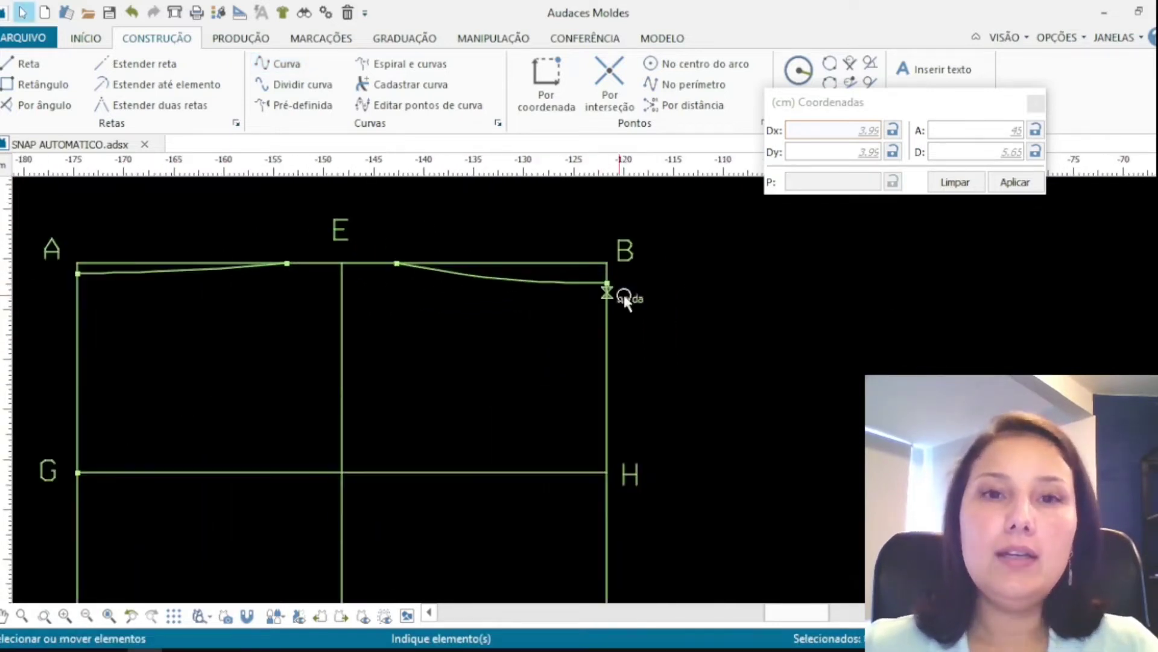
scroll(302, 266, down, 1)
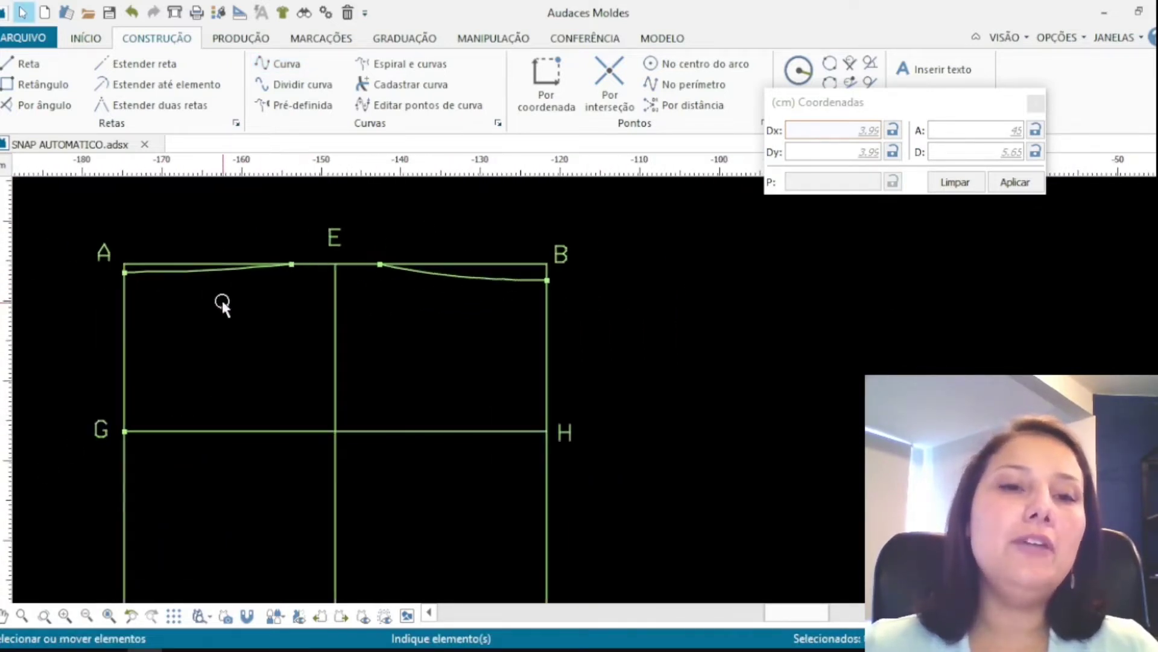
scroll(229, 299, up, 2)
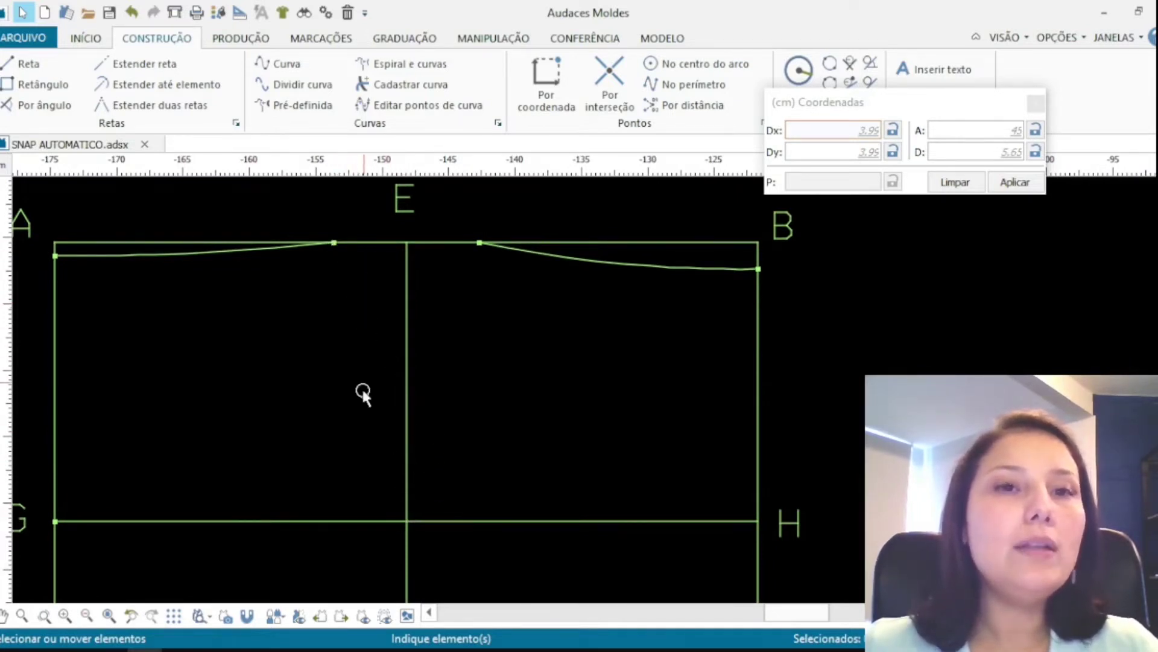
click(284, 63)
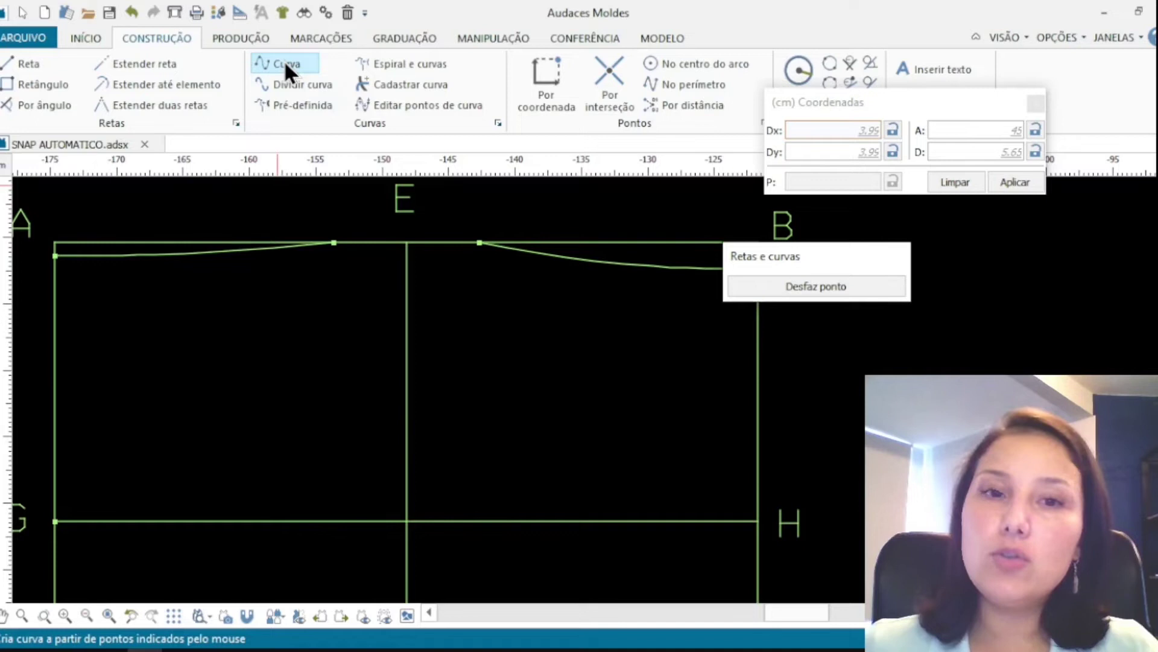
click(406, 523)
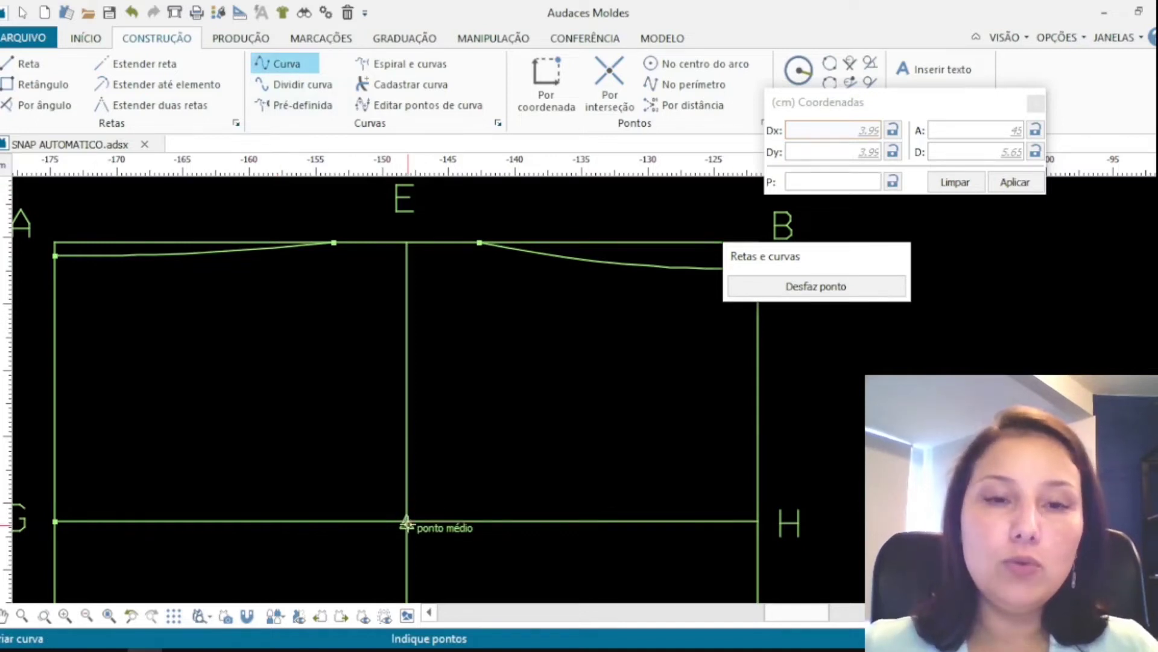
click(406, 522)
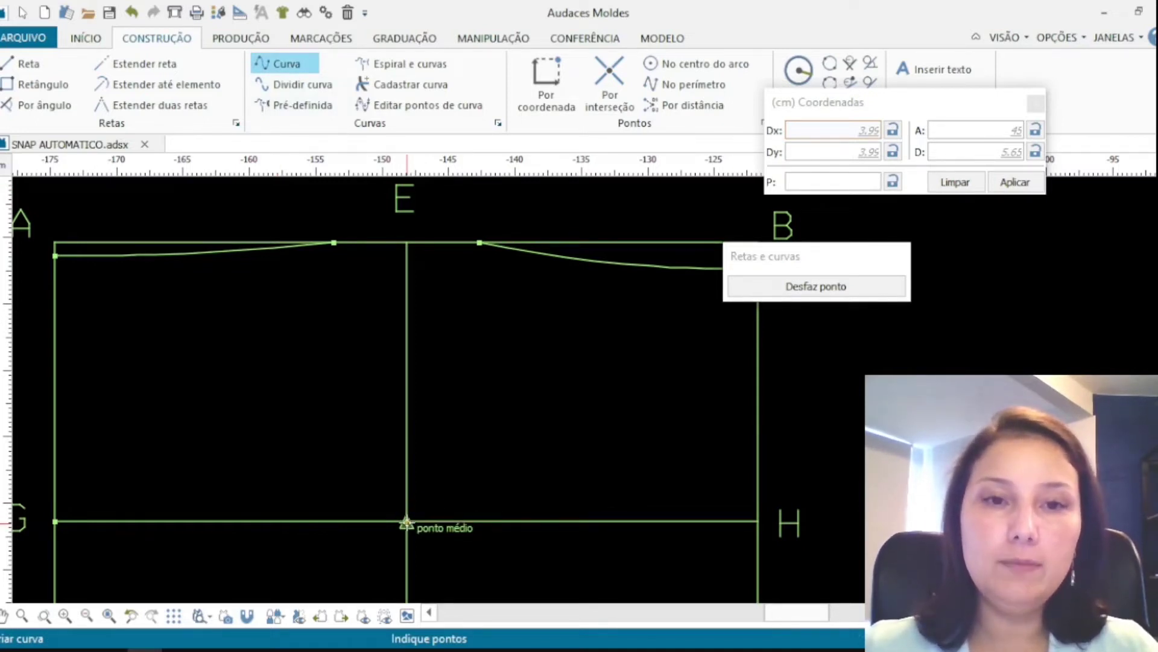
click(406, 472)
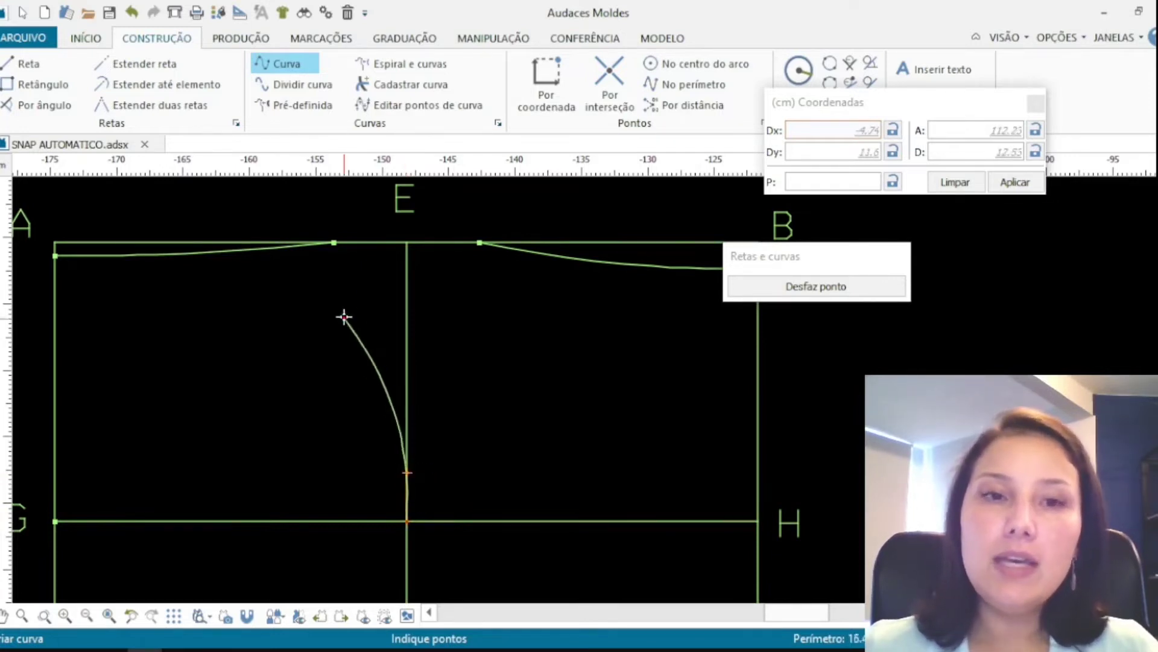
click(334, 244)
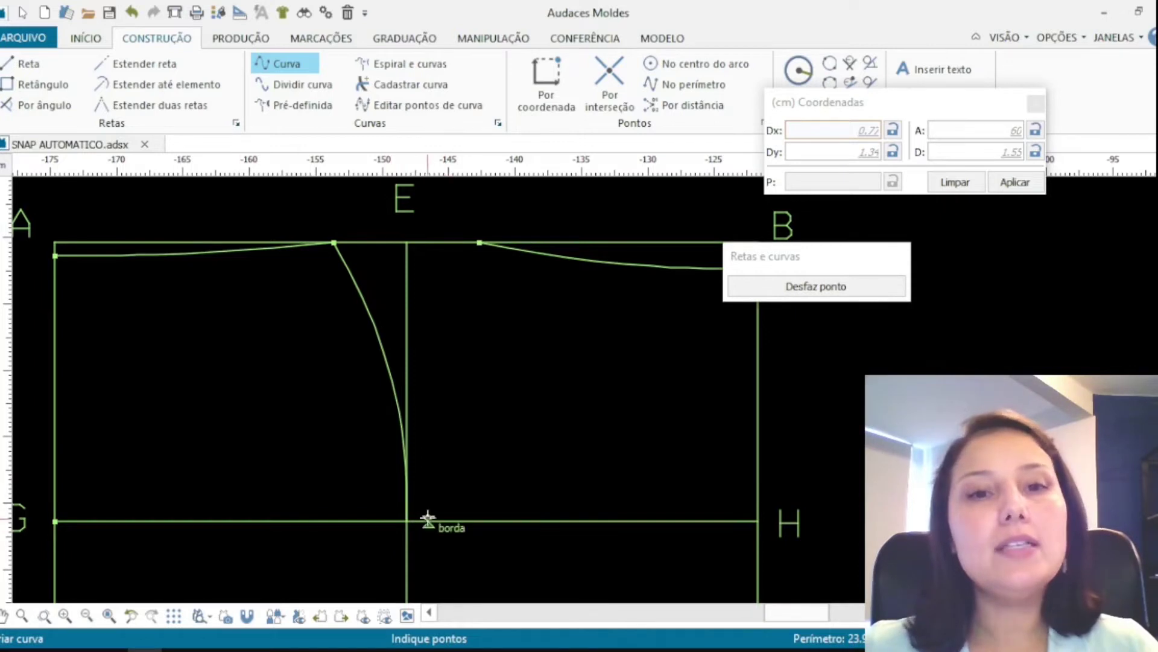
Draw a curve from the intersection of lines EF and GH, starting upward along EF, to the point on edge AB 21 cm from B.
click(408, 520)
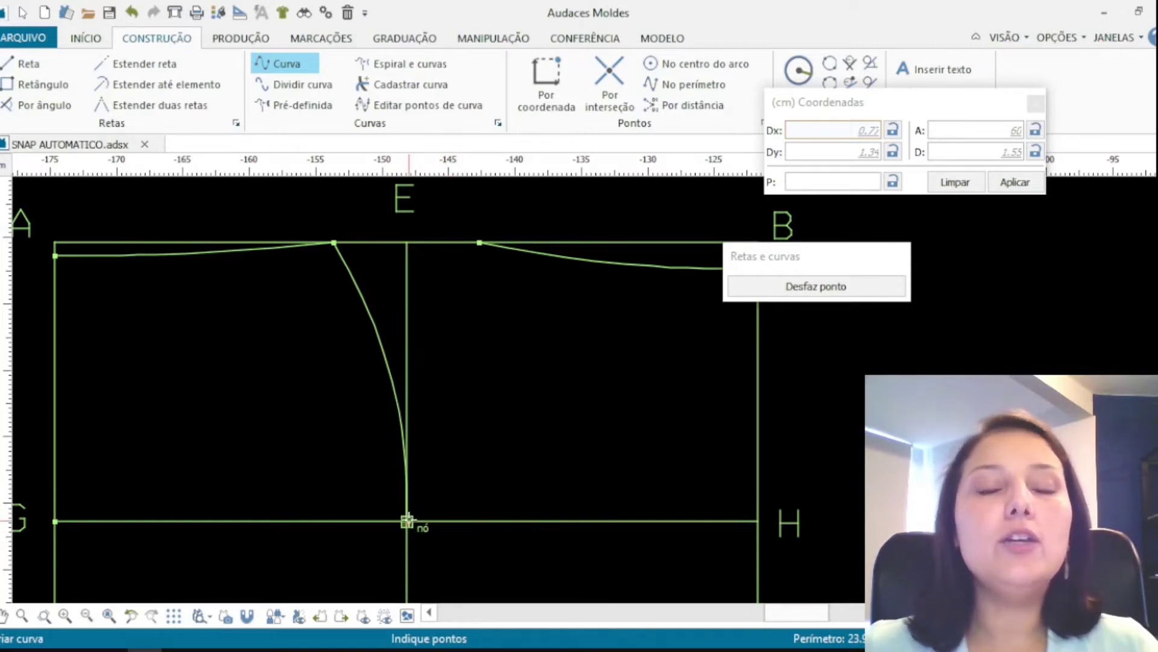
click(406, 472)
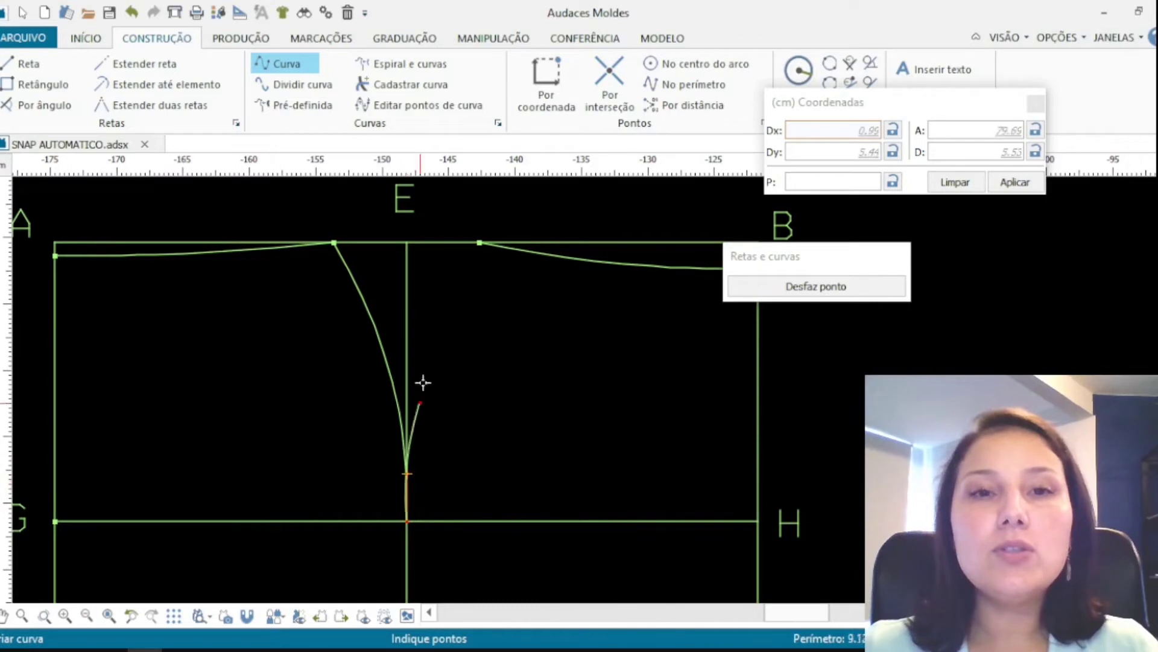
click(477, 243)
right_click(480, 227)
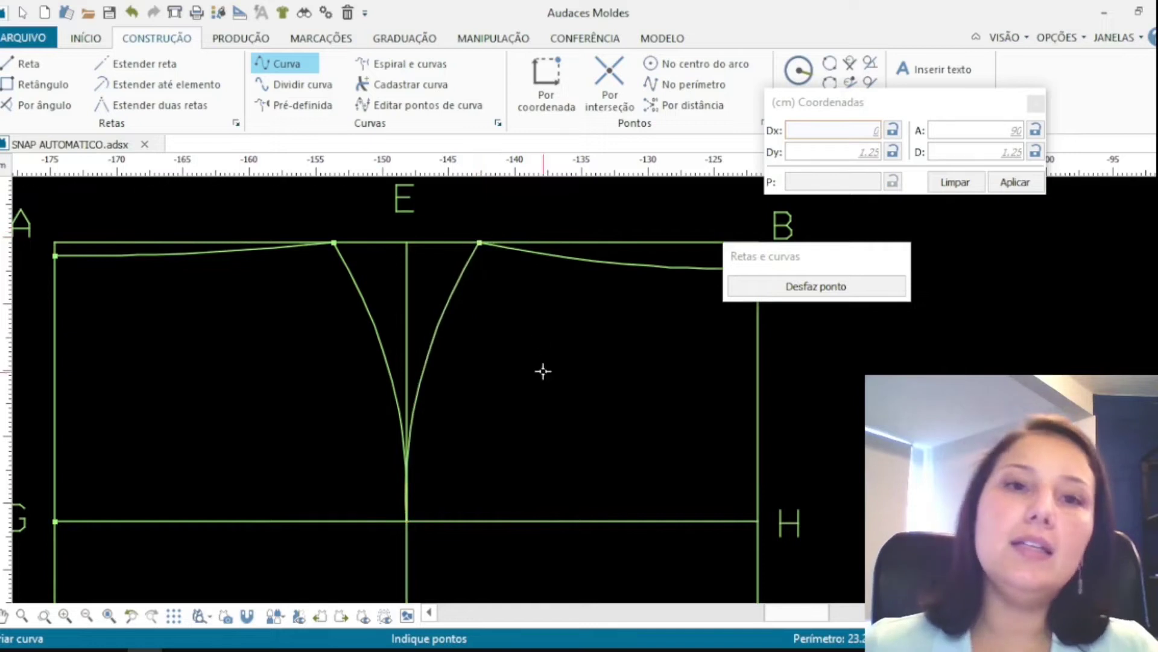
scroll(452, 391, down, 3)
right_click(452, 391)
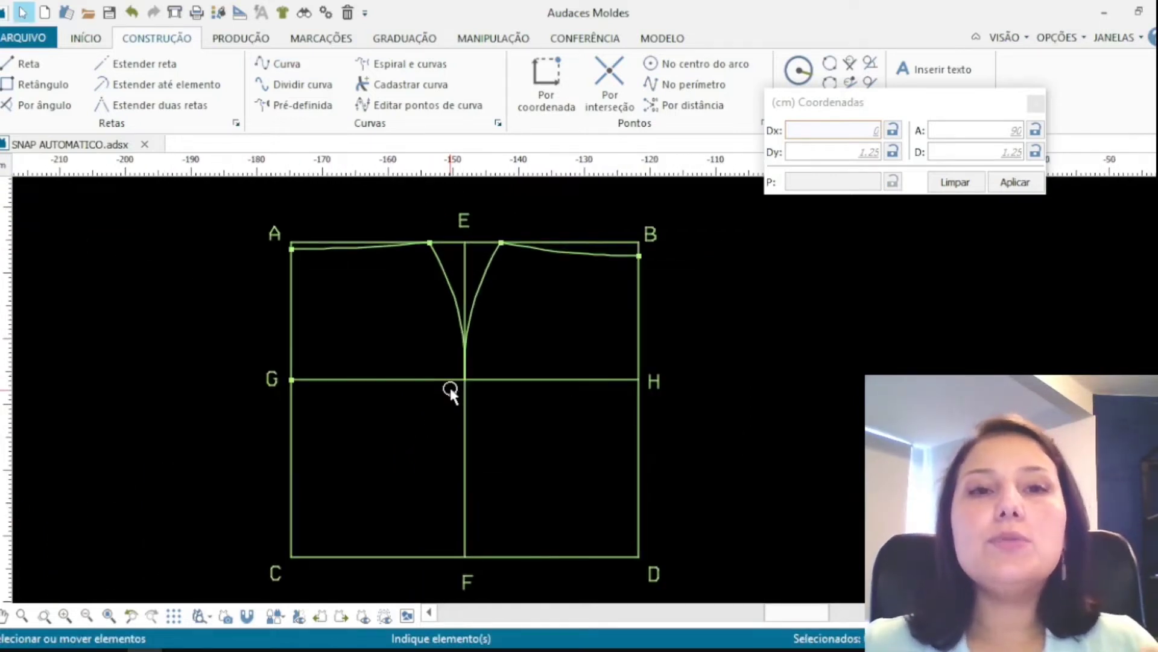
Place a point by coordinate at the middle of the upper curve on the A side.
scroll(316, 336, up, 3)
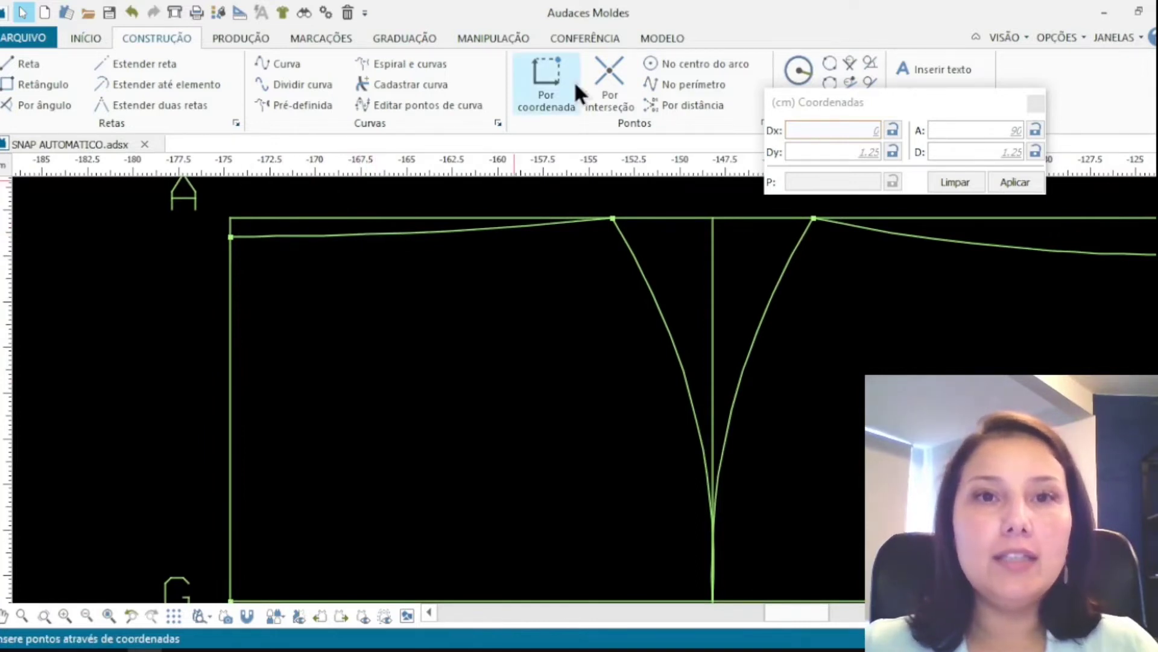
click(548, 82)
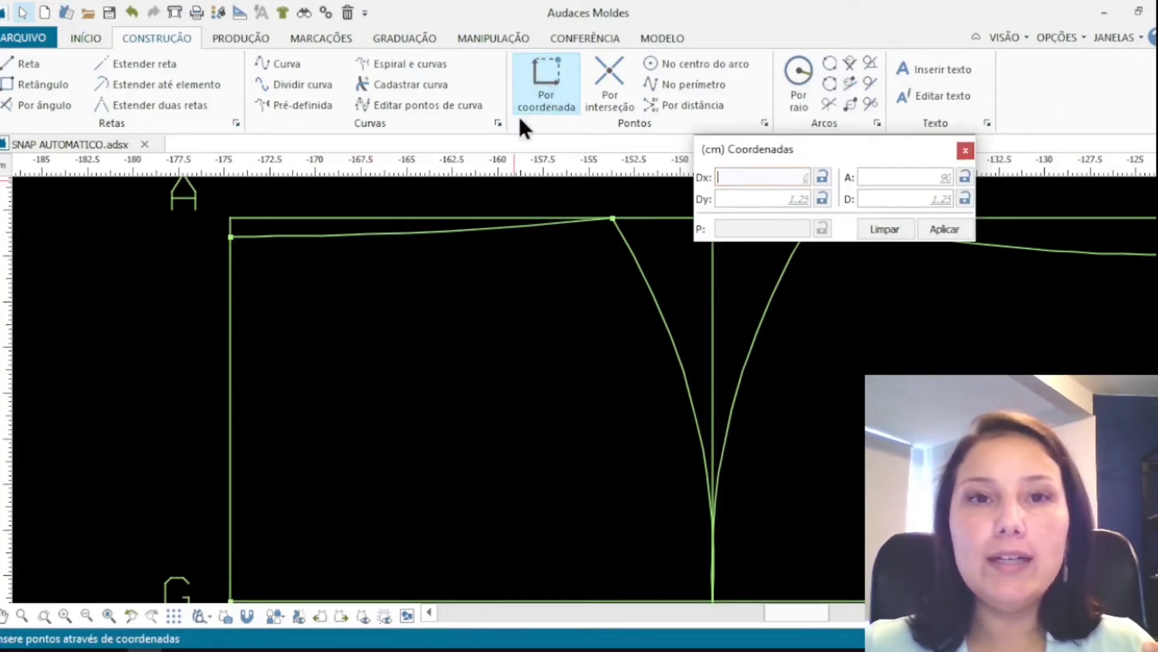
click(422, 233)
click(494, 370)
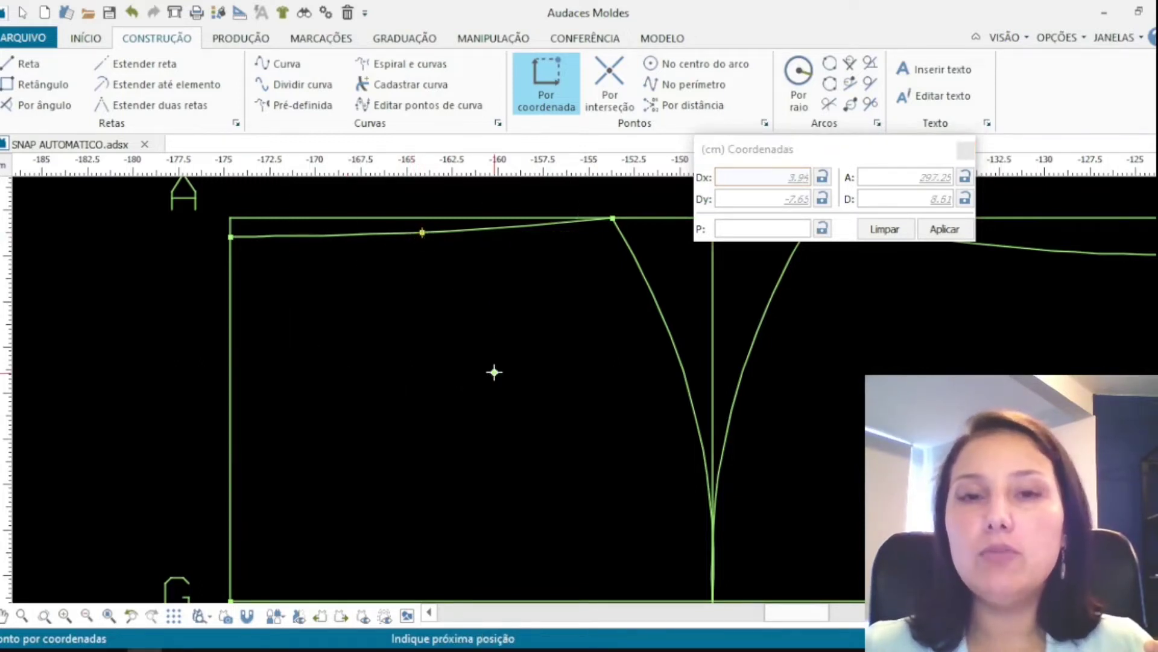
Place points on the A-side upper curve at a perimeter distance of 1.5 cm on each side of its midpoint.
scroll(523, 232, up, 2)
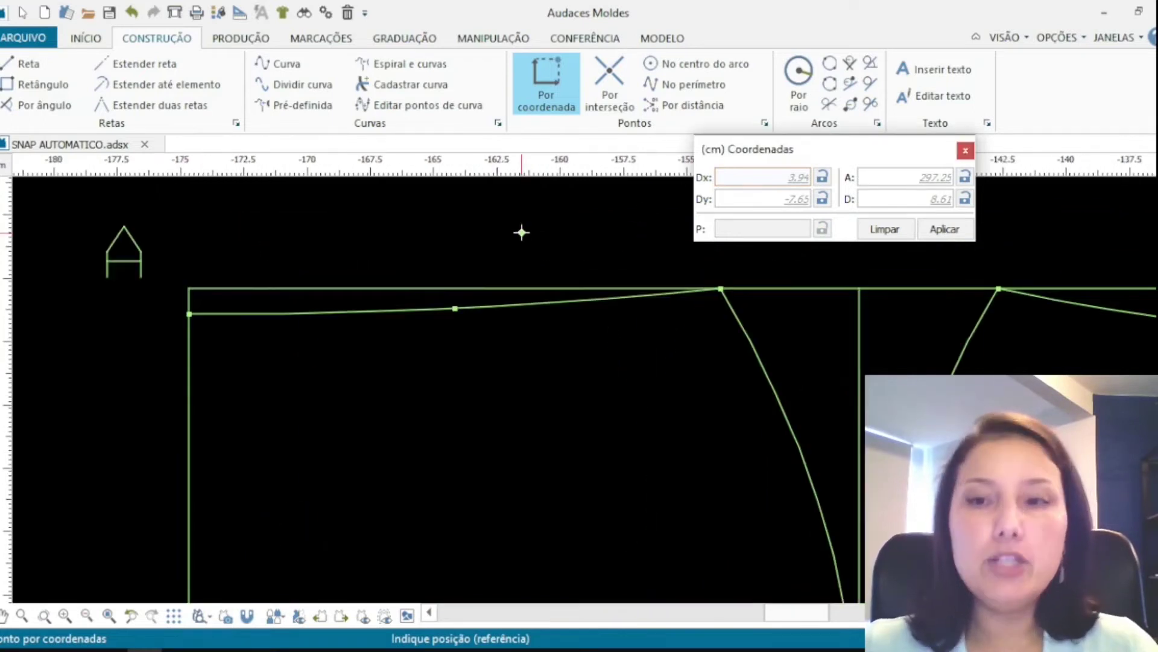
click(455, 309)
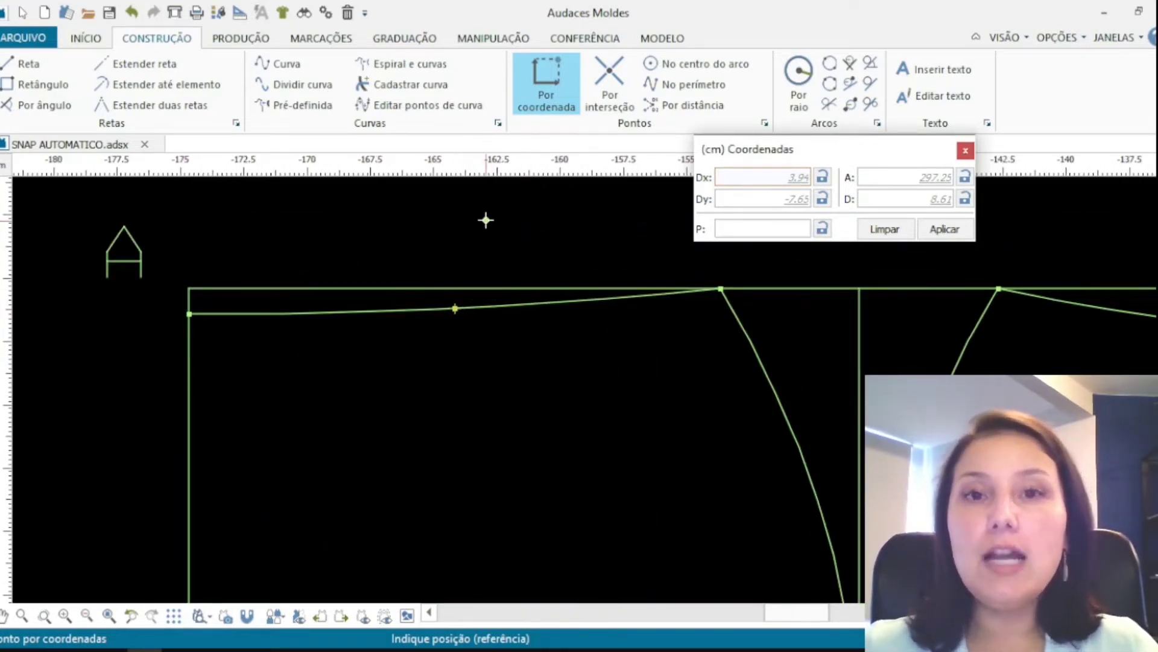
click(747, 228)
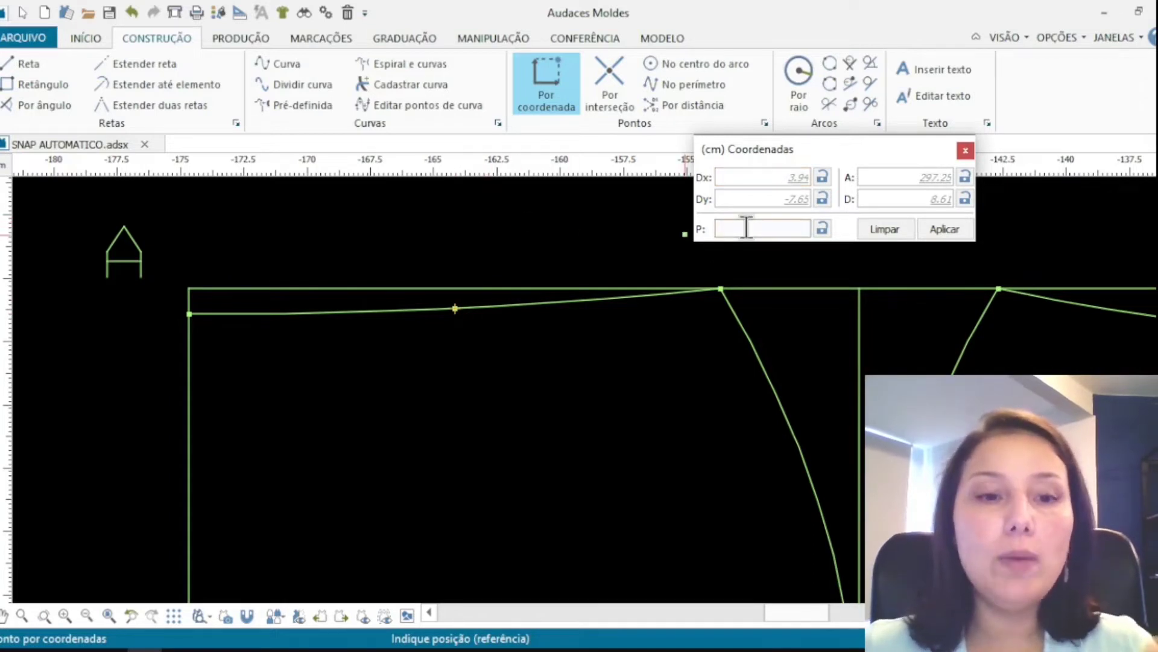
text(1.)
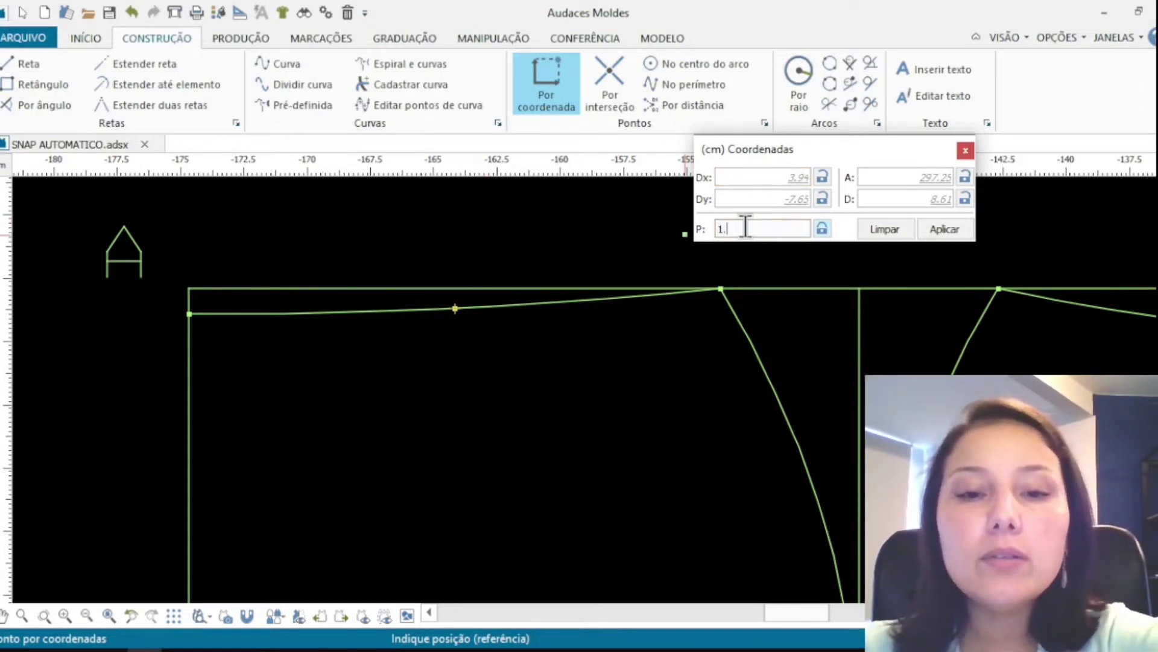
text(5)
click(933, 229)
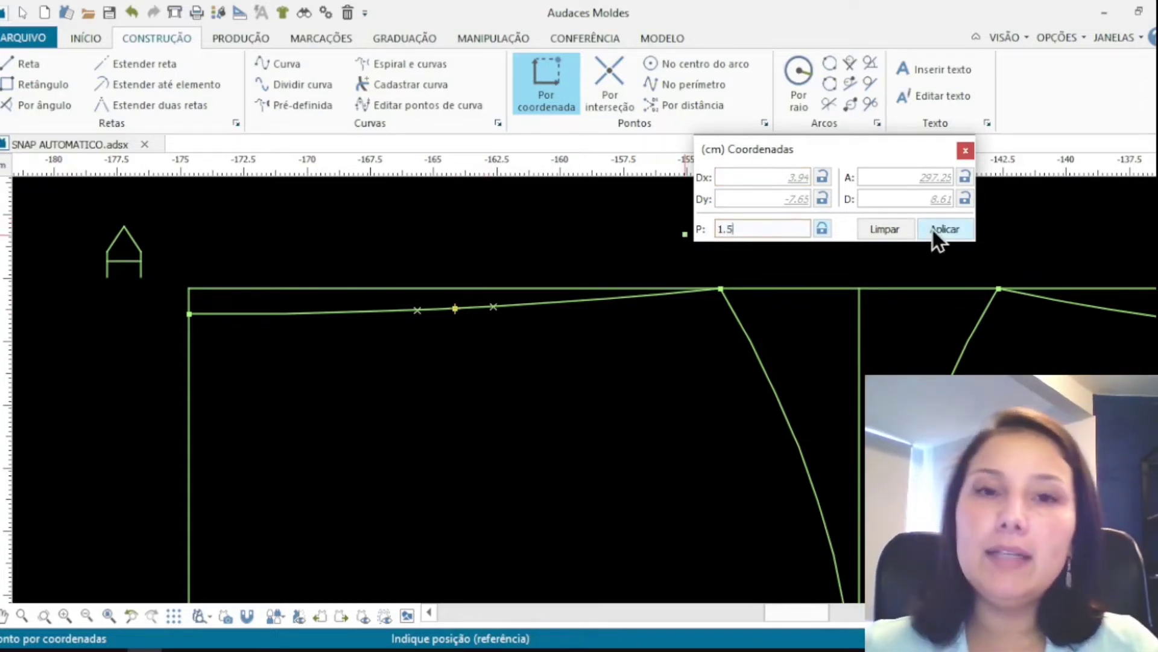
click(493, 306)
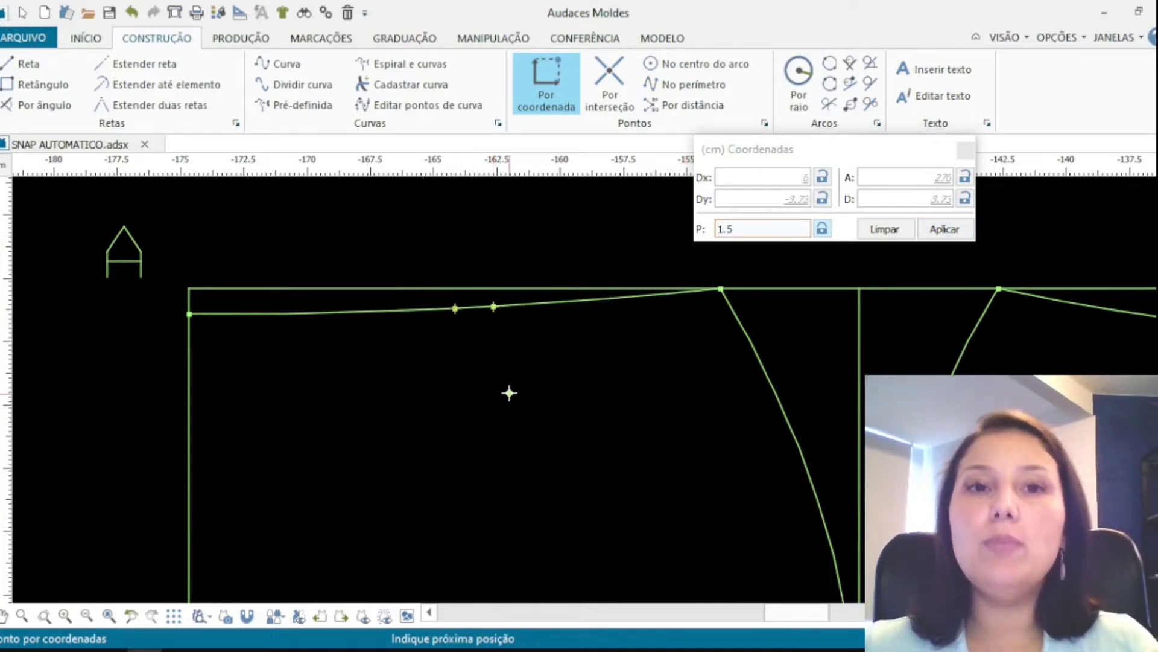
click(944, 230)
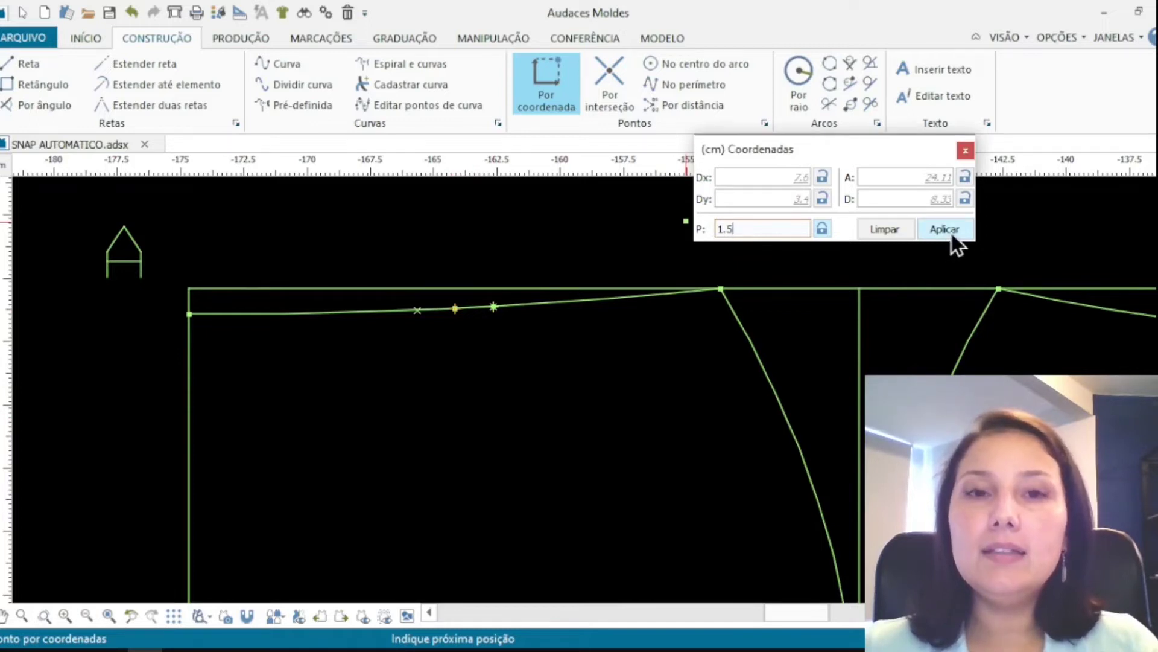
click(415, 308)
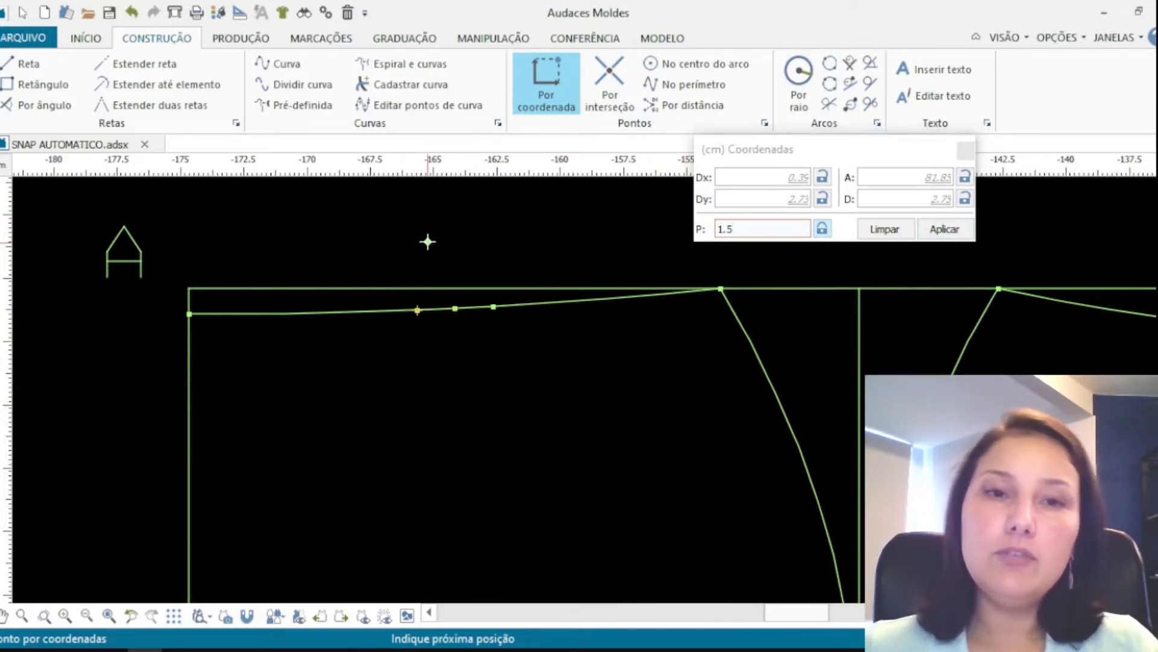
Place a midpoint on the B-side upper curve and points at a perimeter distance of 1.5 cm on each side of it.
scroll(373, 283, down, 3)
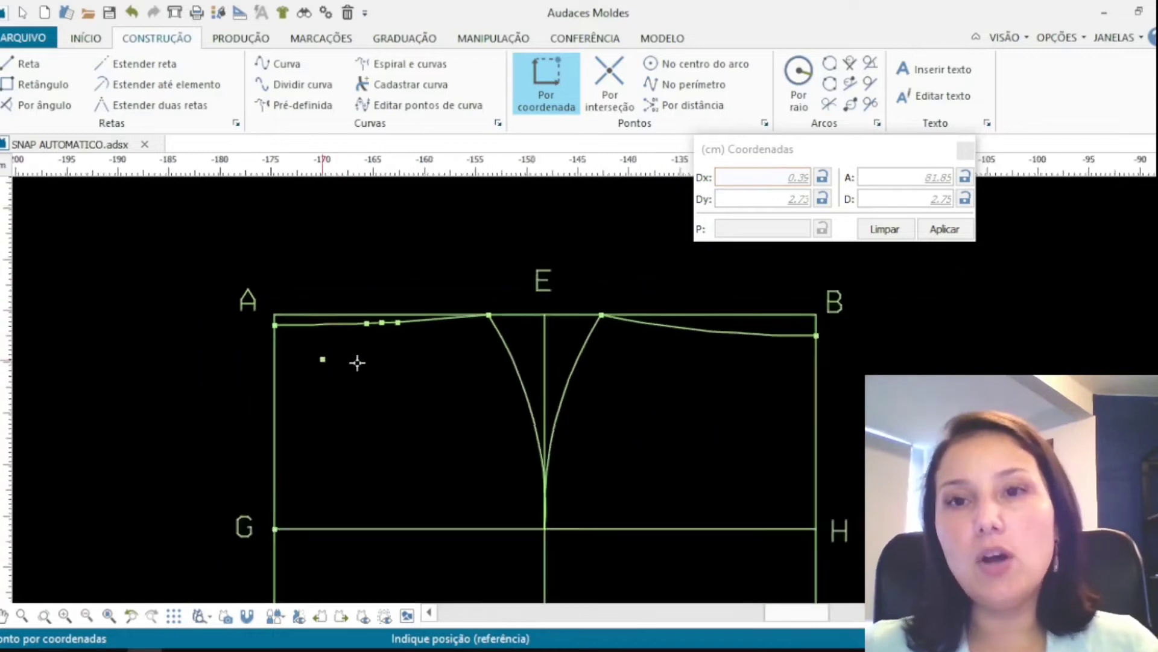
scroll(667, 332, up, 3)
scroll(768, 333, up, 1)
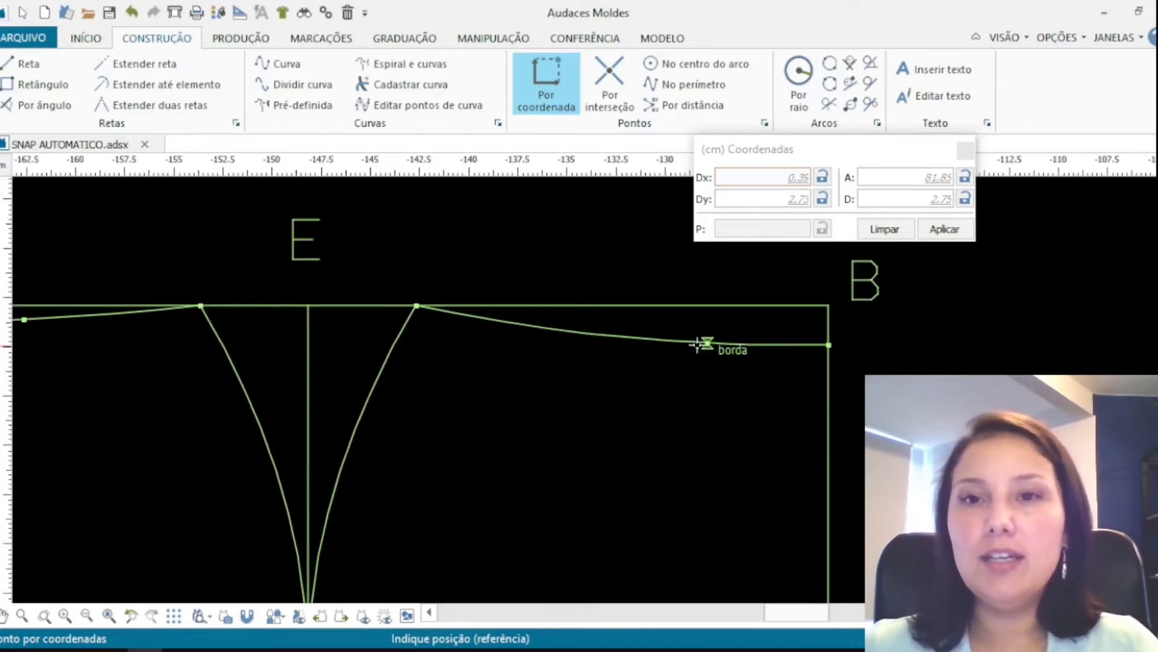
click(621, 336)
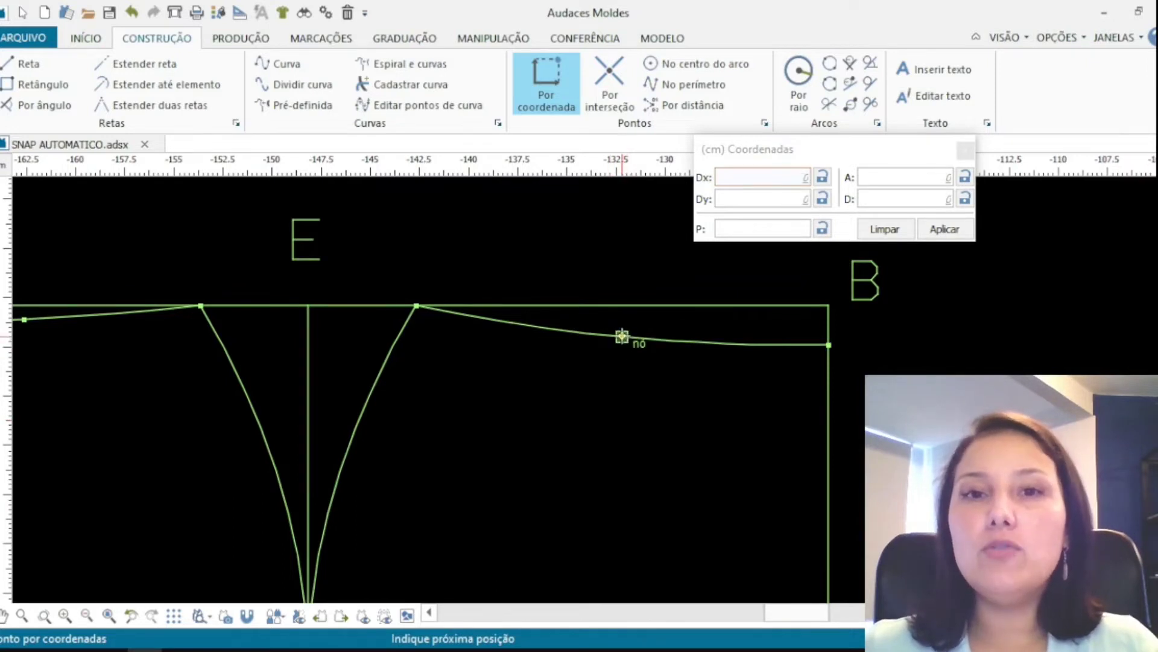
click(739, 229)
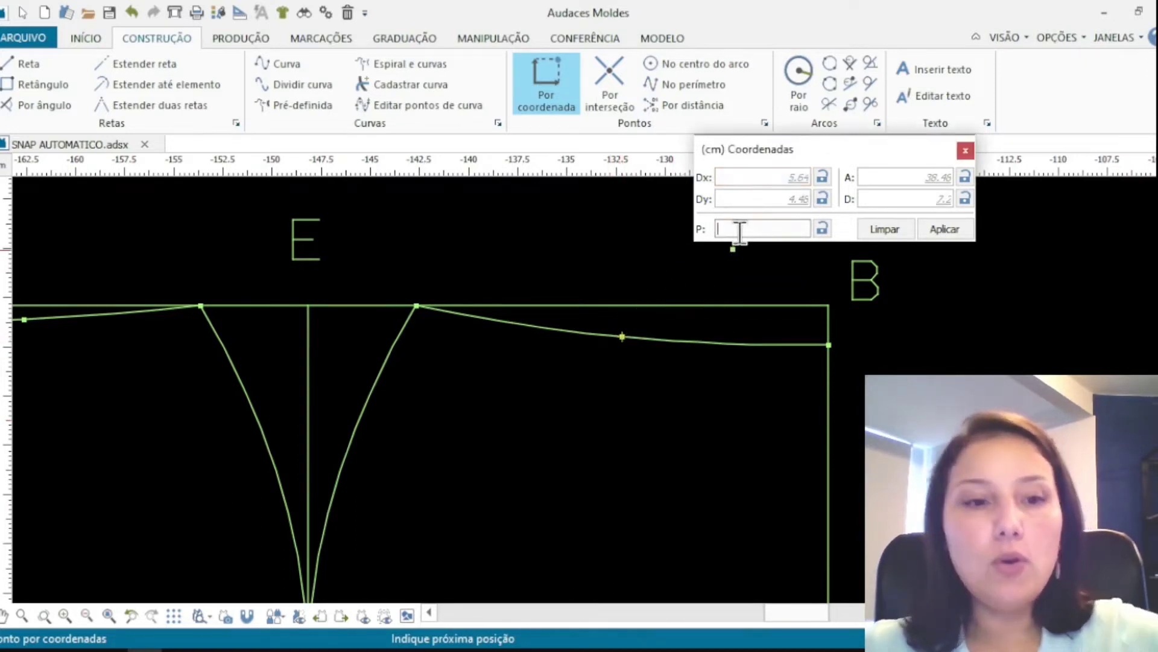
text(1.5)
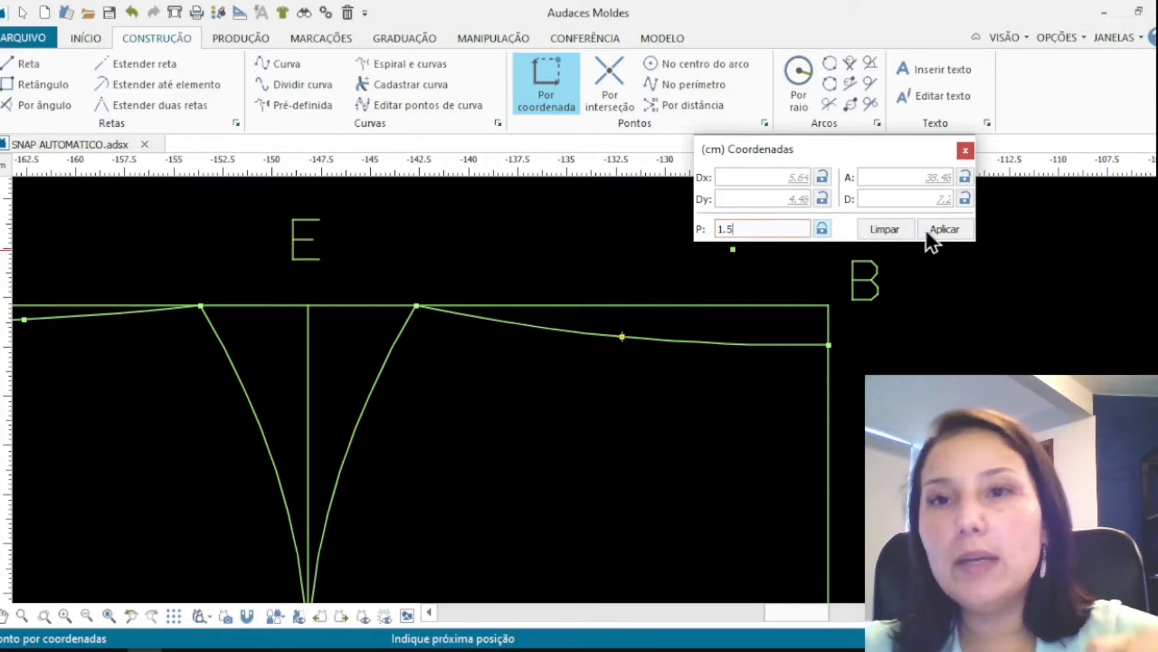
click(944, 229)
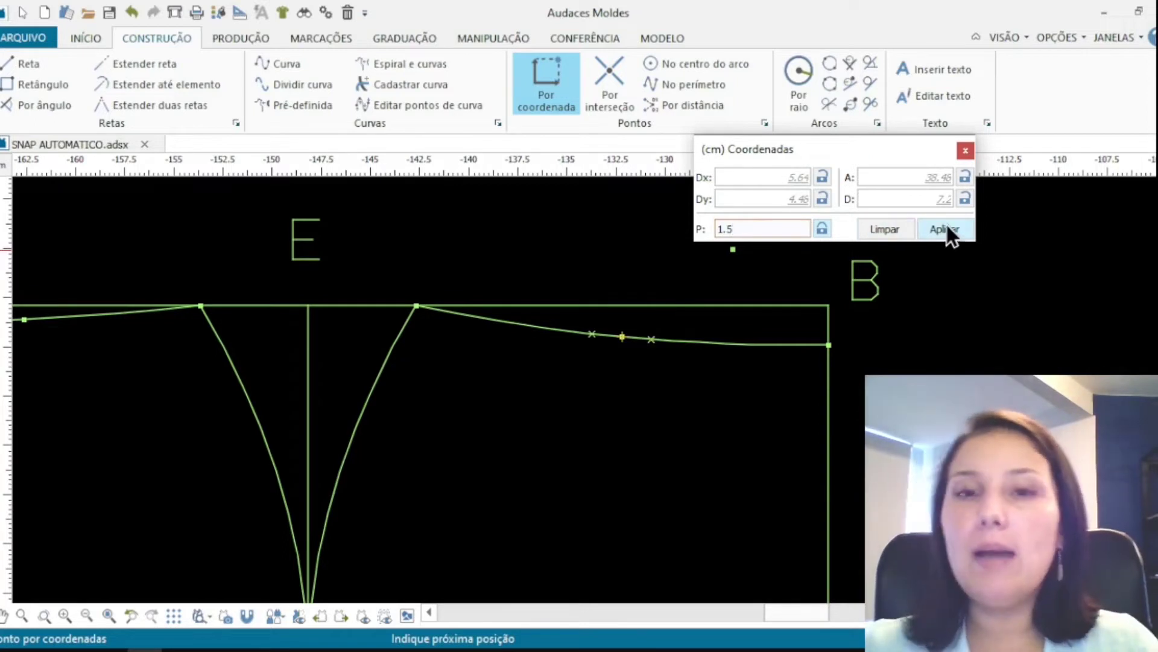
click(593, 334)
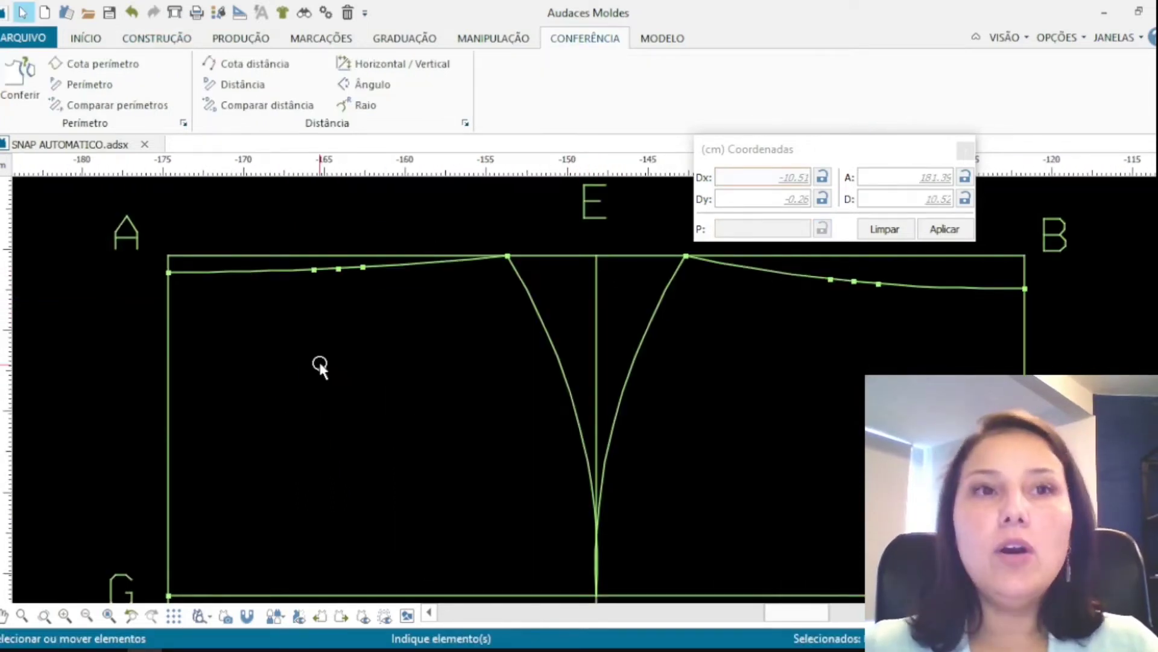
Draw a straight line 12 cm vertically down from the midpoint of the A-side upper curve.
click(169, 37)
click(26, 62)
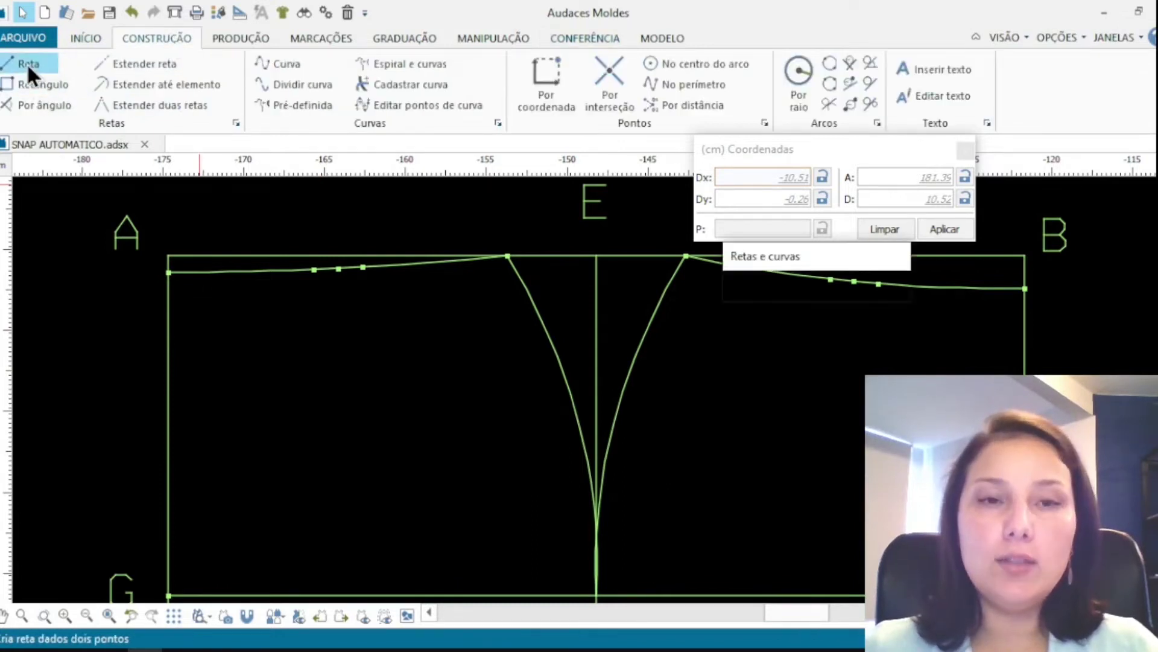
click(338, 268)
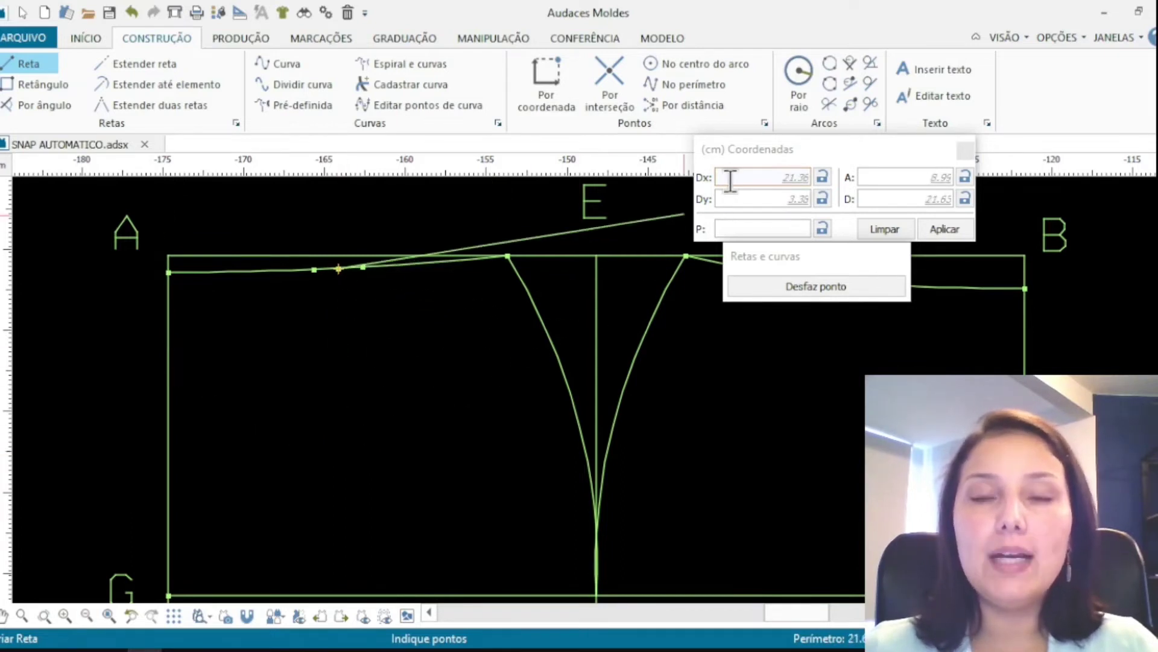
click(727, 201)
text(12)
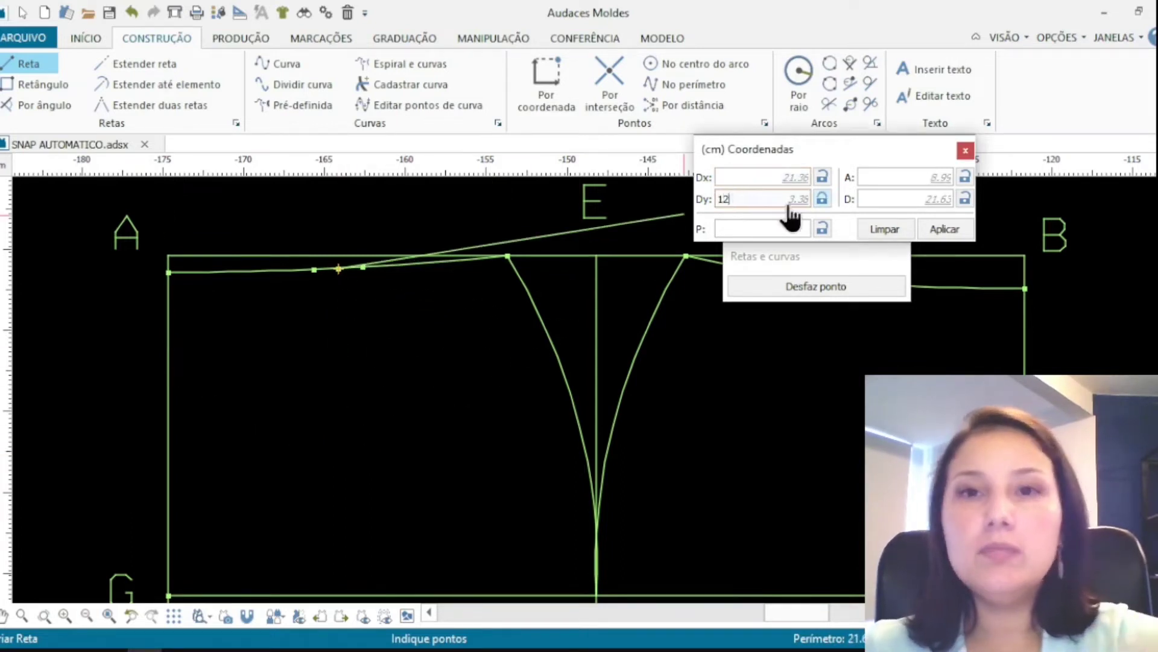
click(945, 233)
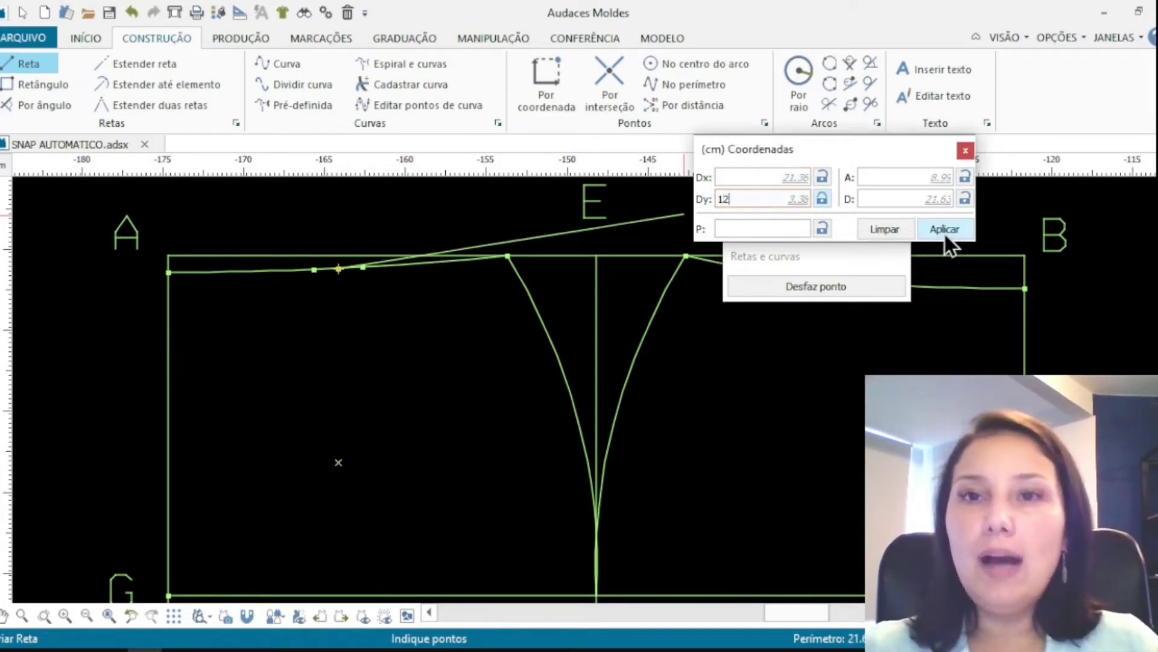
click(340, 462)
click(339, 462)
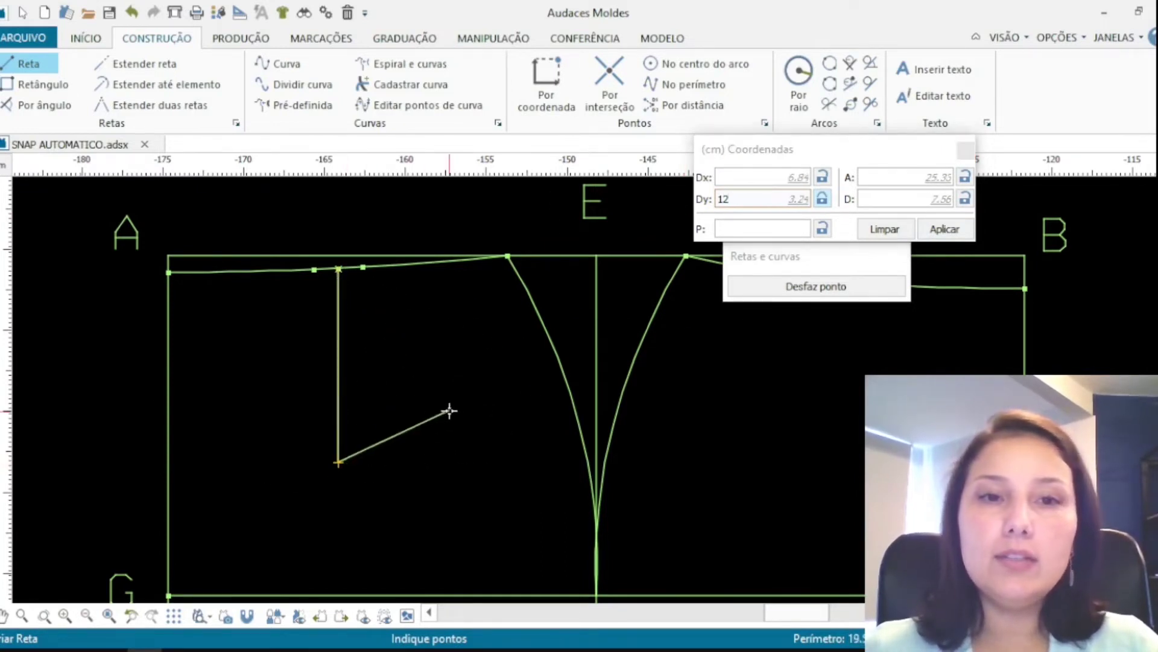
right_click(444, 410)
Draw a straight line 12 cm vertically down from the midpoint of the B-side upper curve.
scroll(240, 400, down, 4)
scroll(537, 410, up, 2)
scroll(531, 428, up, 2)
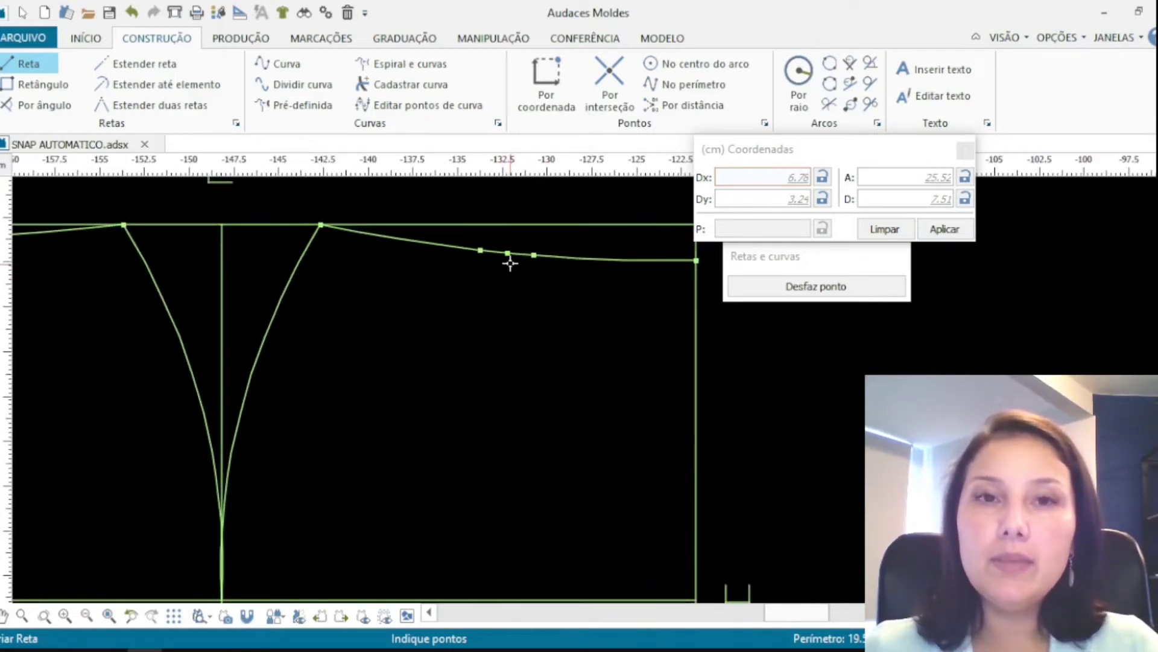
click(508, 254)
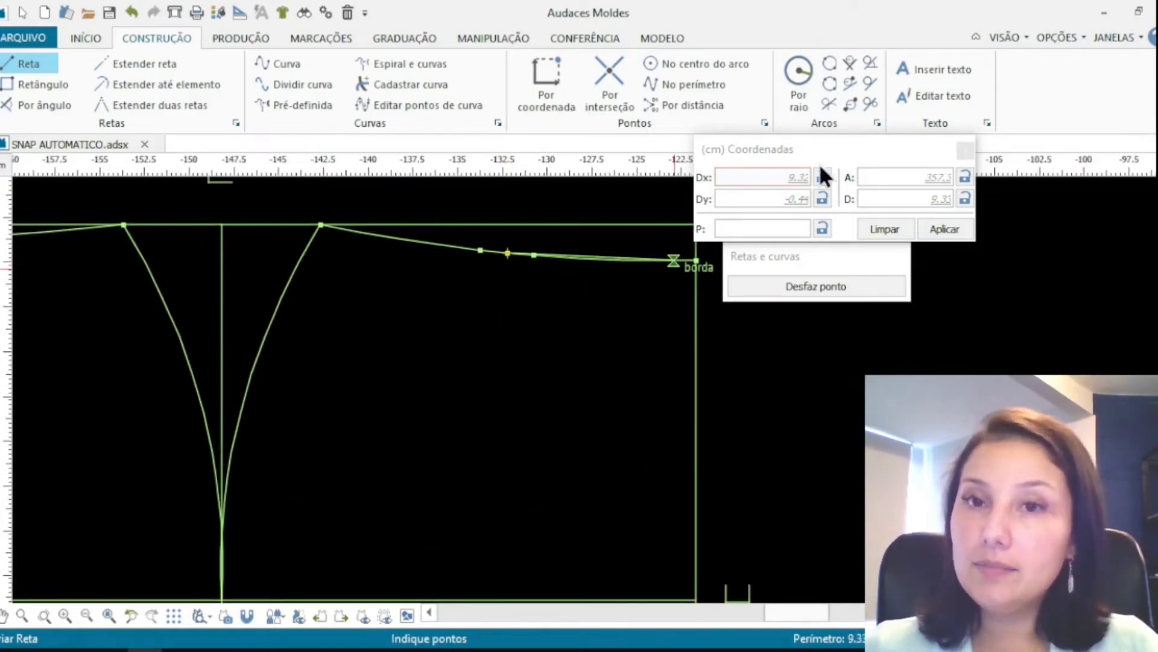
click(736, 200)
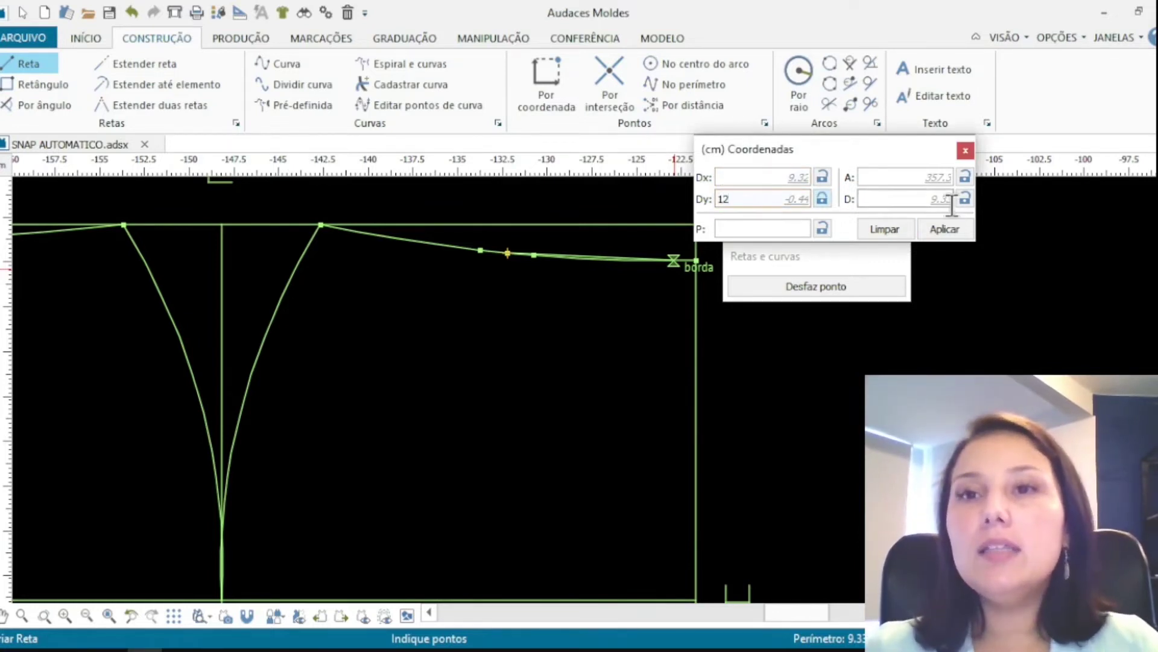
click(948, 230)
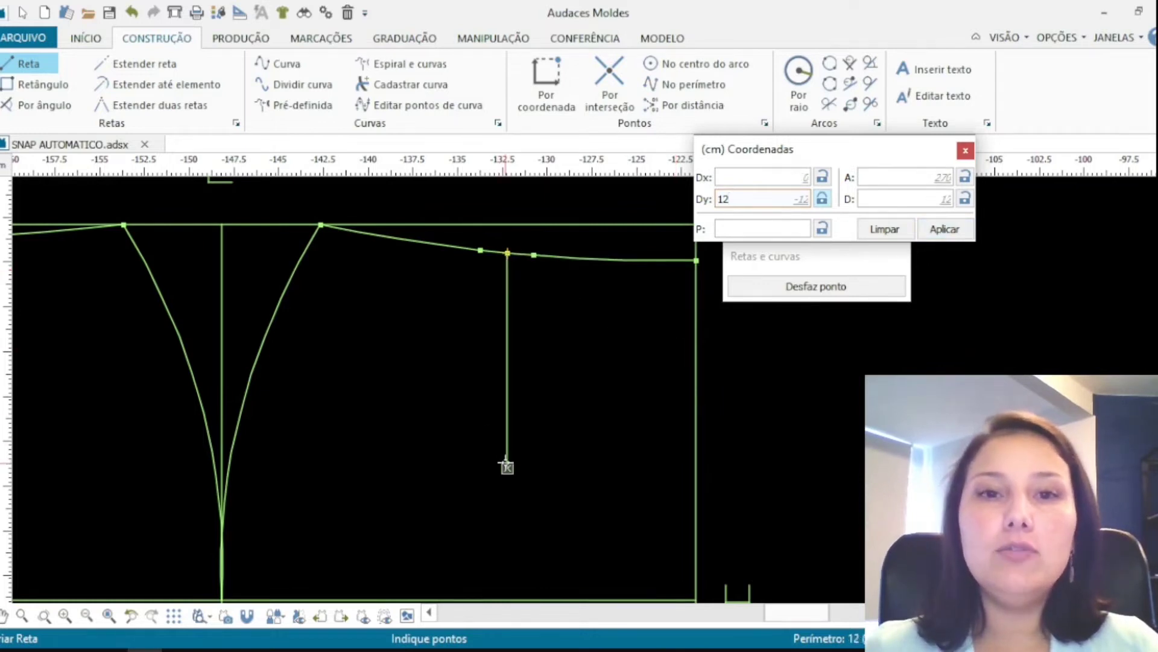
click(507, 467)
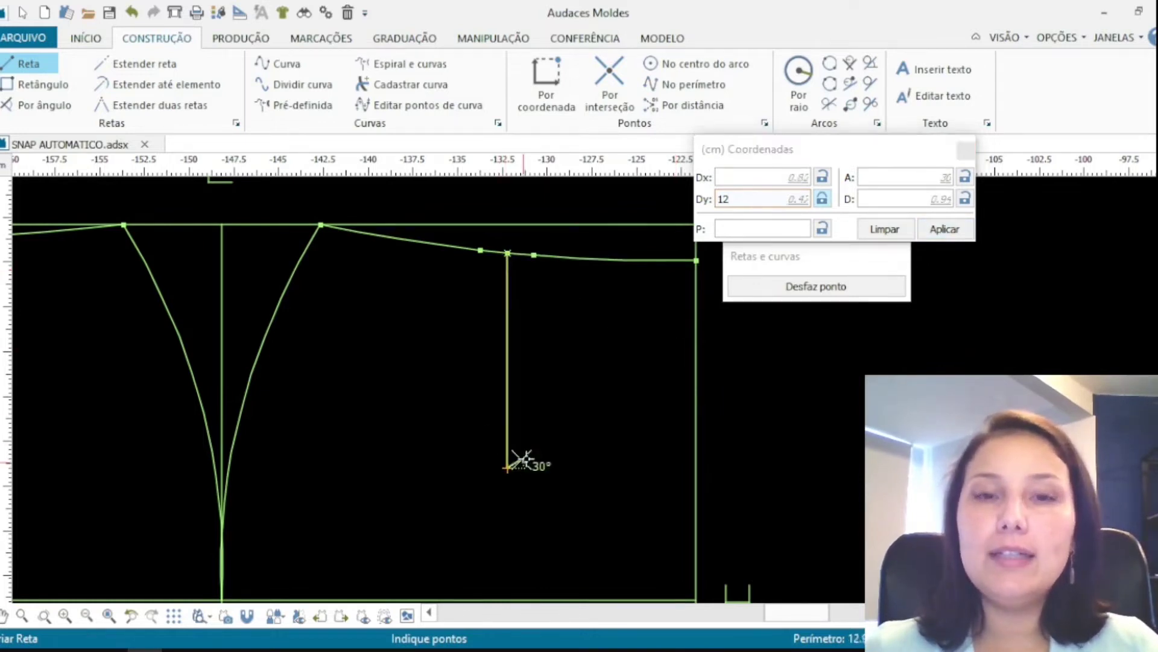
right_click(589, 403)
Draw the A-side dart legs from the points beside the midpoint on the upper curve to the lower end of the vertical line.
scroll(607, 410, down, 8)
scroll(418, 376, up, 4)
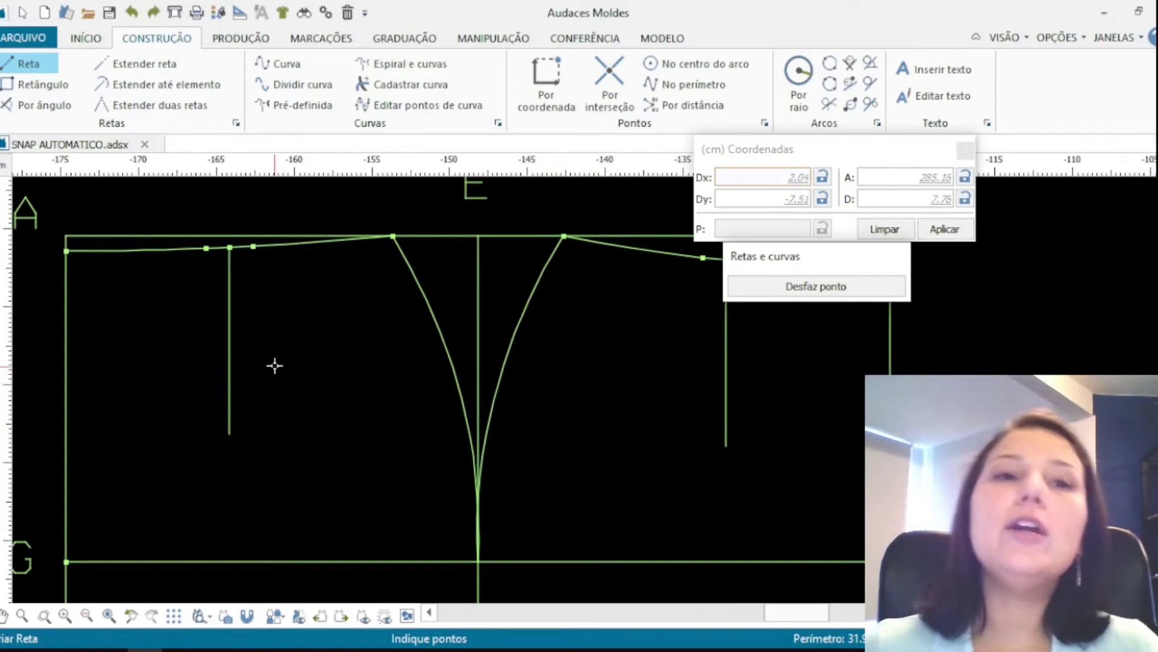
click(206, 248)
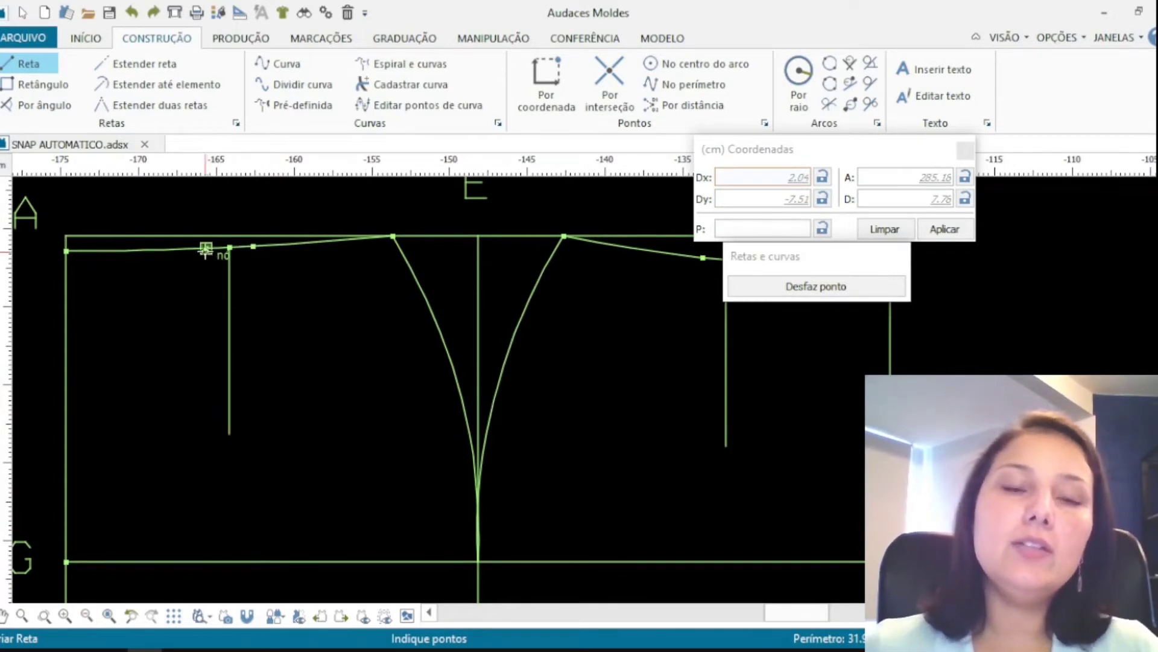
click(229, 434)
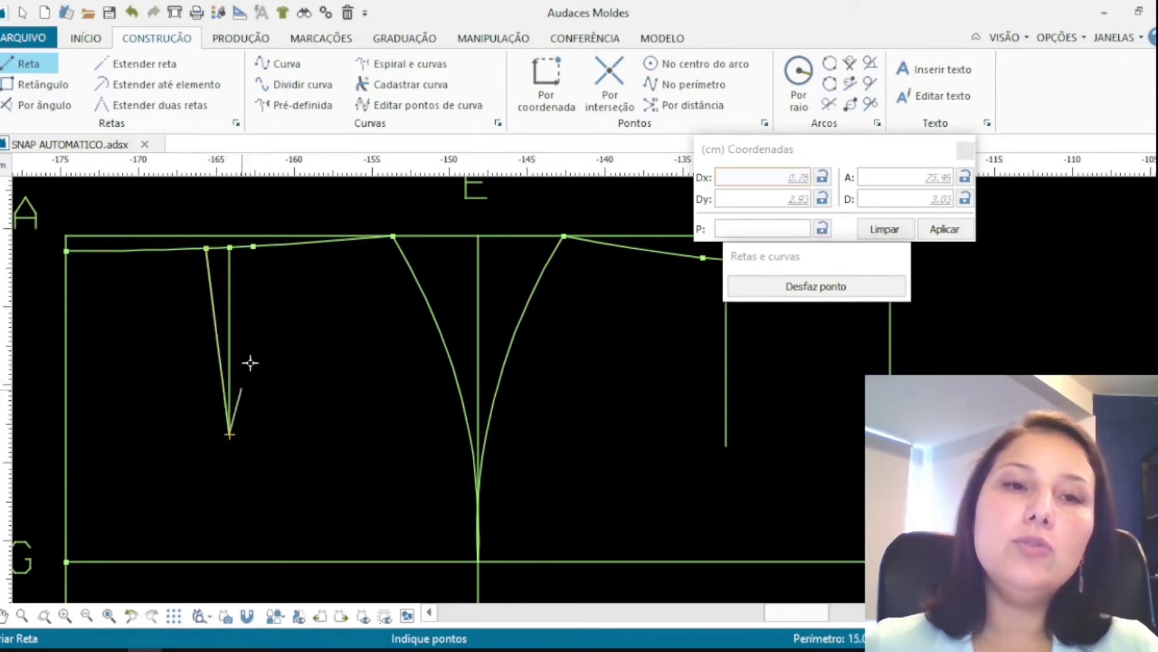
Draw the B-side dart legs by joining the two points beside the curve's midpoint to the lower end of the vertical line.
scroll(253, 247, down, 4)
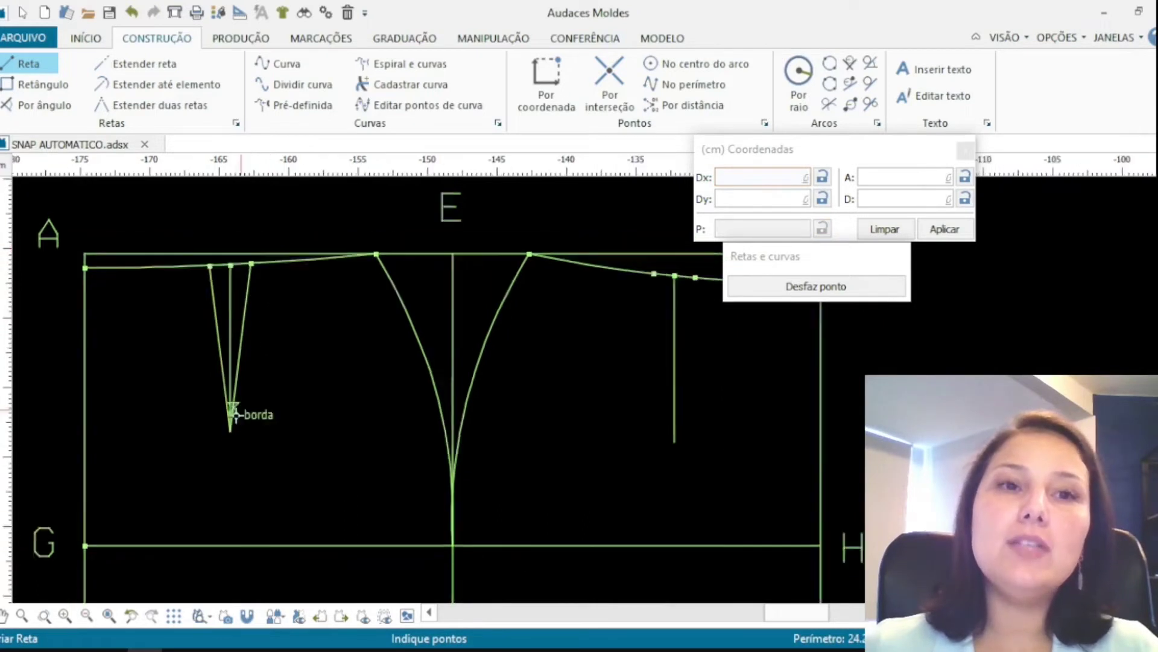
scroll(465, 284, up, 4)
click(484, 259)
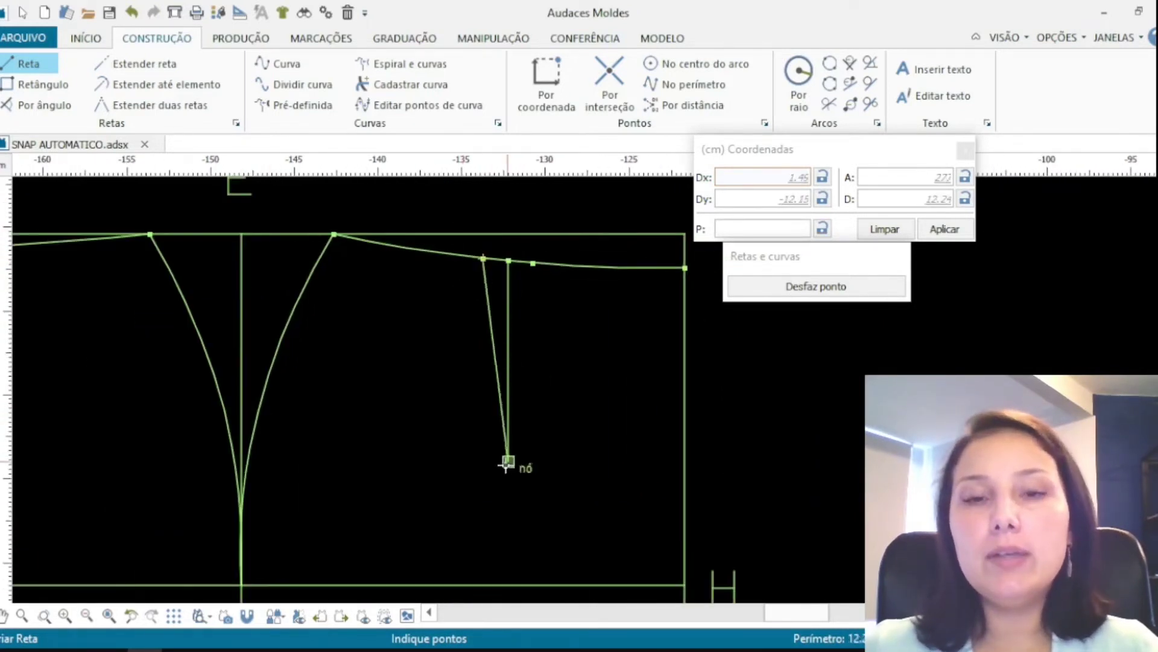
click(508, 462)
click(533, 264)
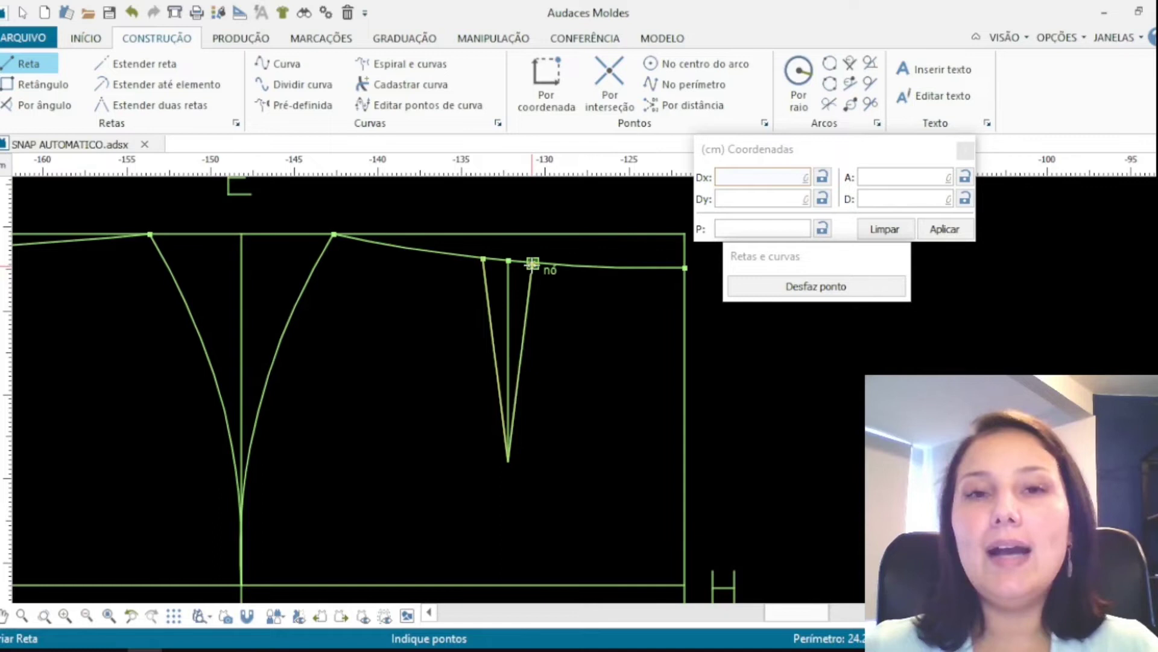
scroll(608, 324, down, 3)
scroll(375, 401, down, 1)
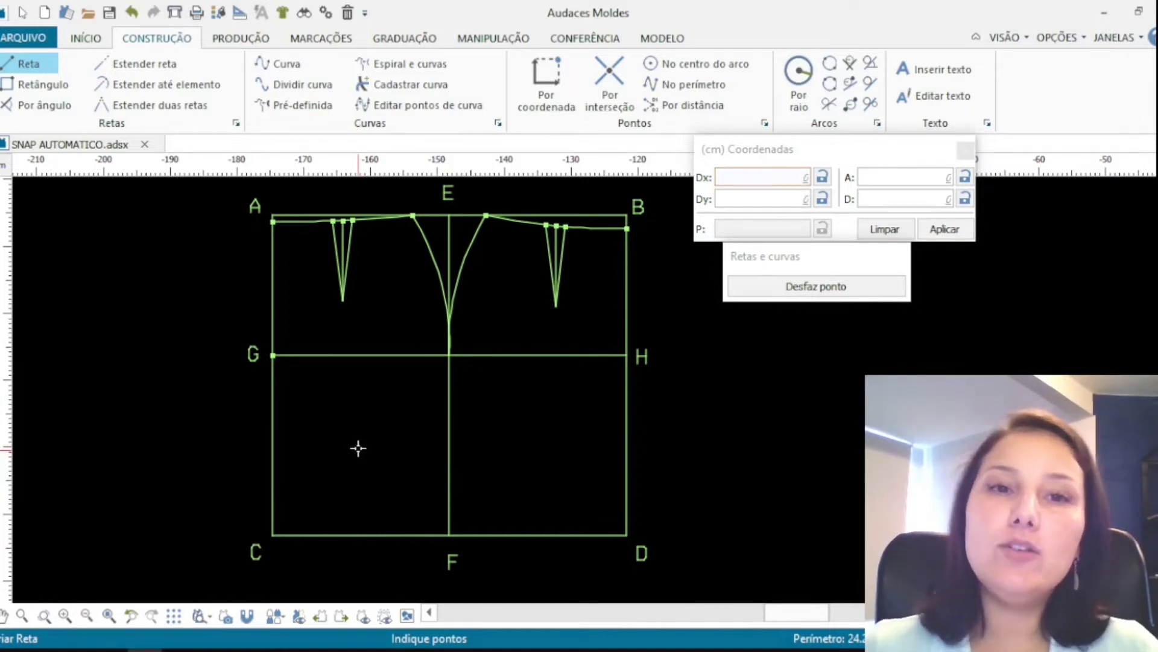
key(Escape)
drag(367, 536, 367, 567)
drag(276, 482, 220, 467)
drag(628, 432, 662, 443)
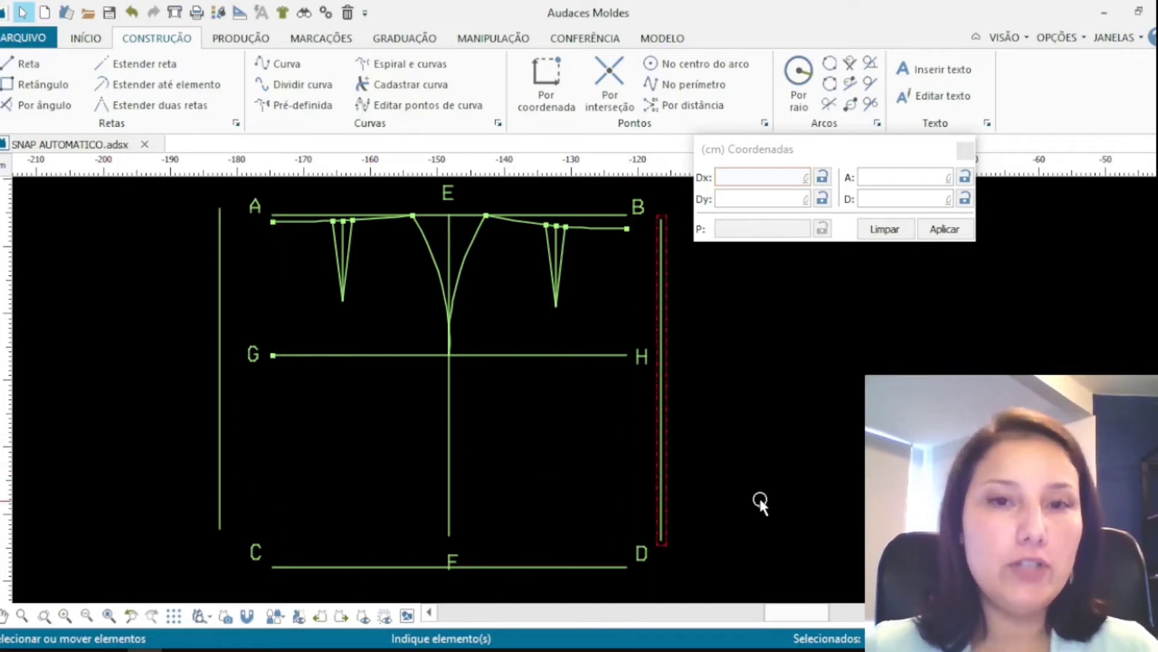
key(ctrl+z)
key(ctrl+z)
key(ctrl+z)
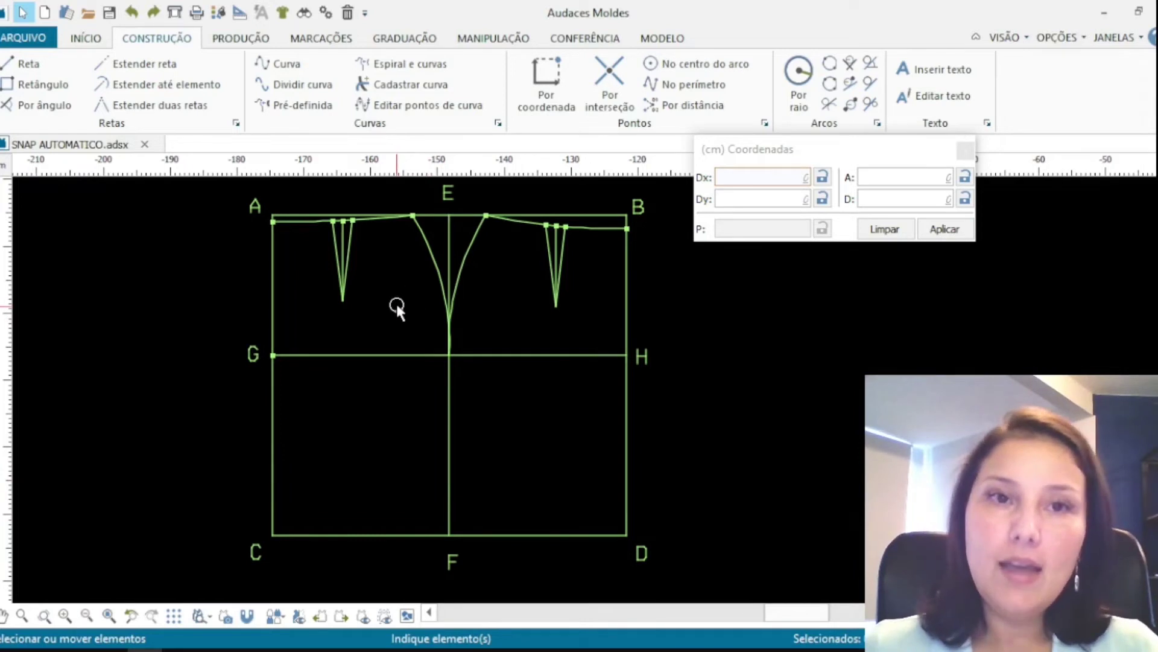
Delete the horizontal construction lines A–B and G–H from the base diagram.
click(432, 216)
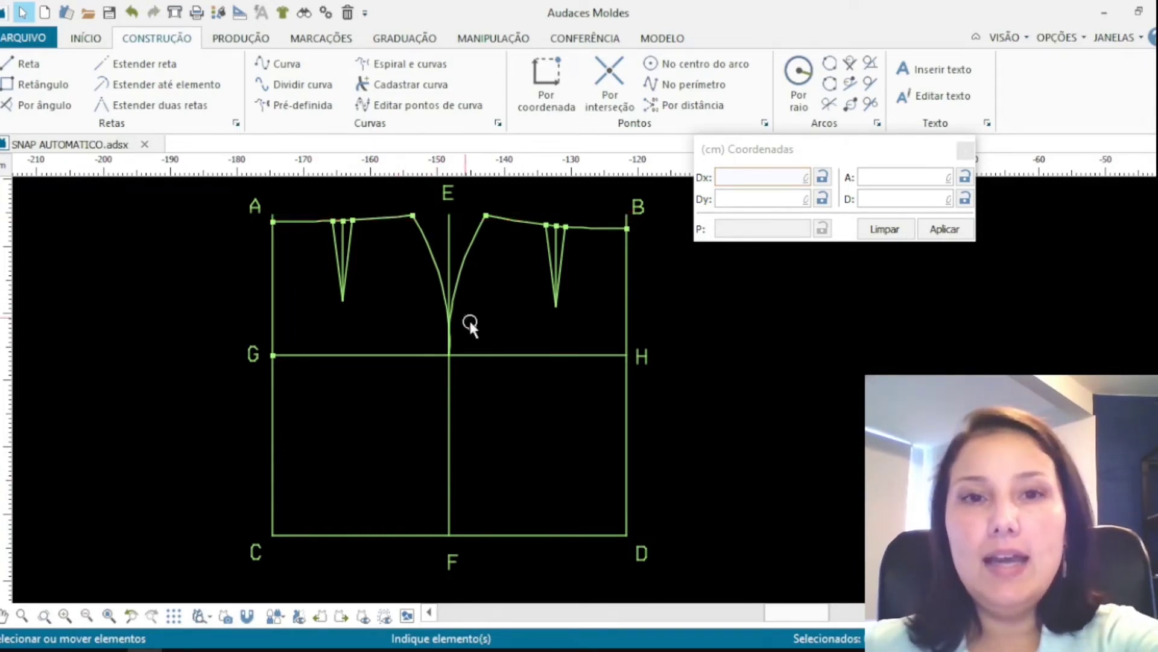
click(496, 355)
key(Delete)
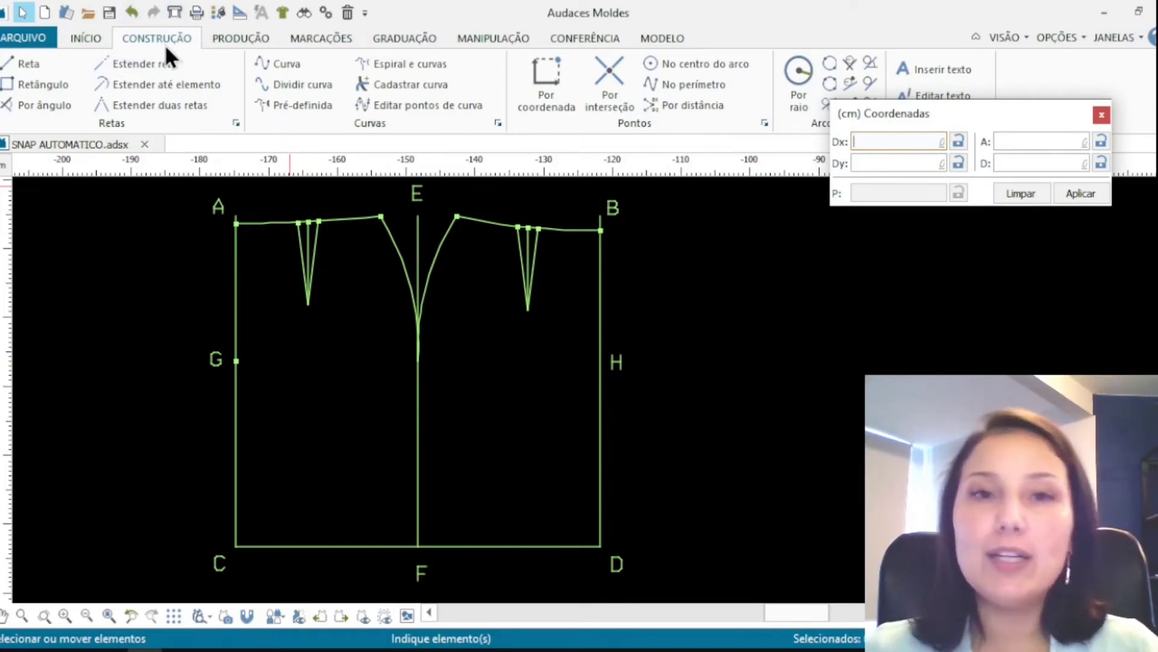
Extract the A-side half as a pattern piece in Automático mode with Compor contornos off, and place it well clear of the diagram's B–D side.
click(240, 39)
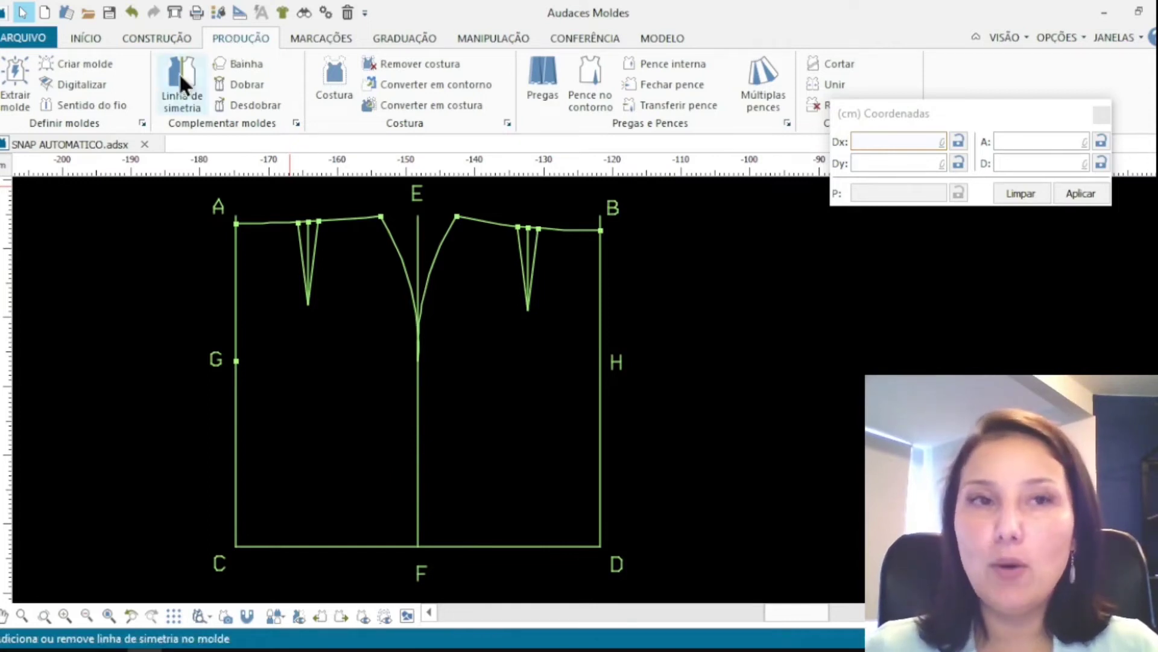
click(14, 94)
drag(791, 272, 735, 84)
click(678, 189)
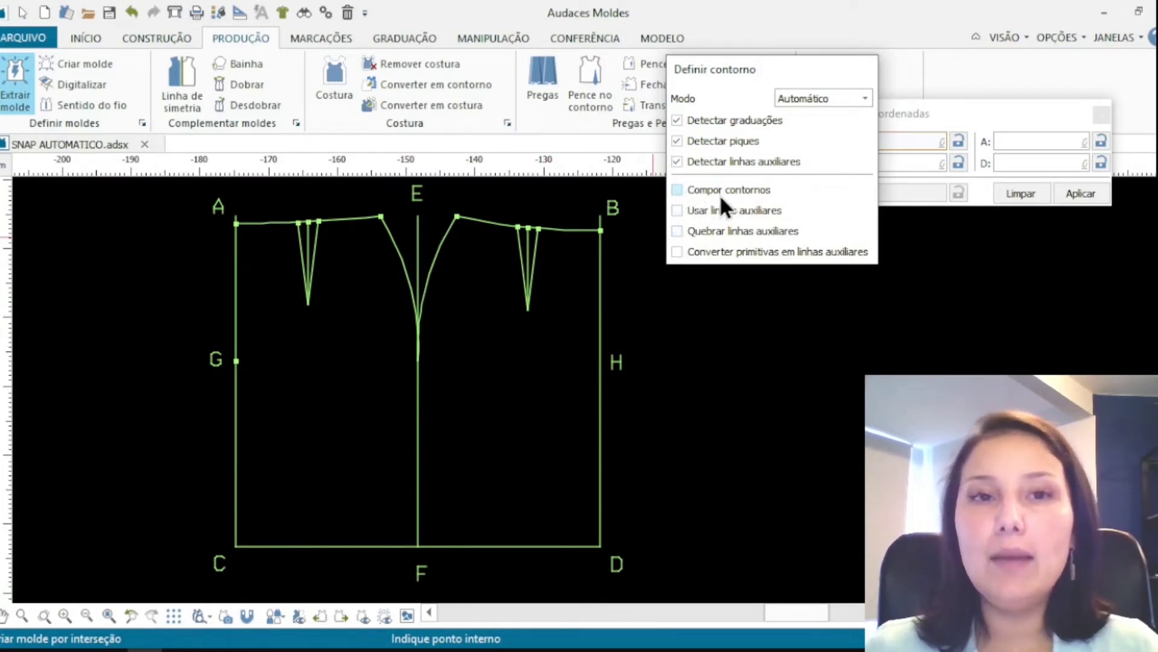
click(348, 355)
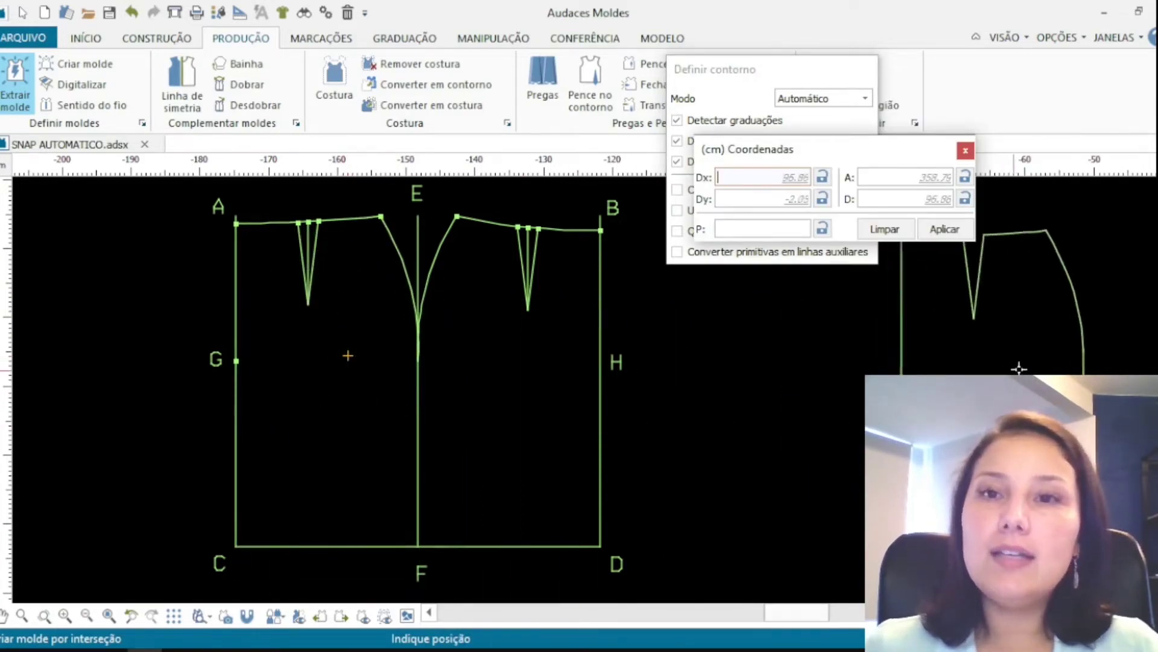
click(1034, 358)
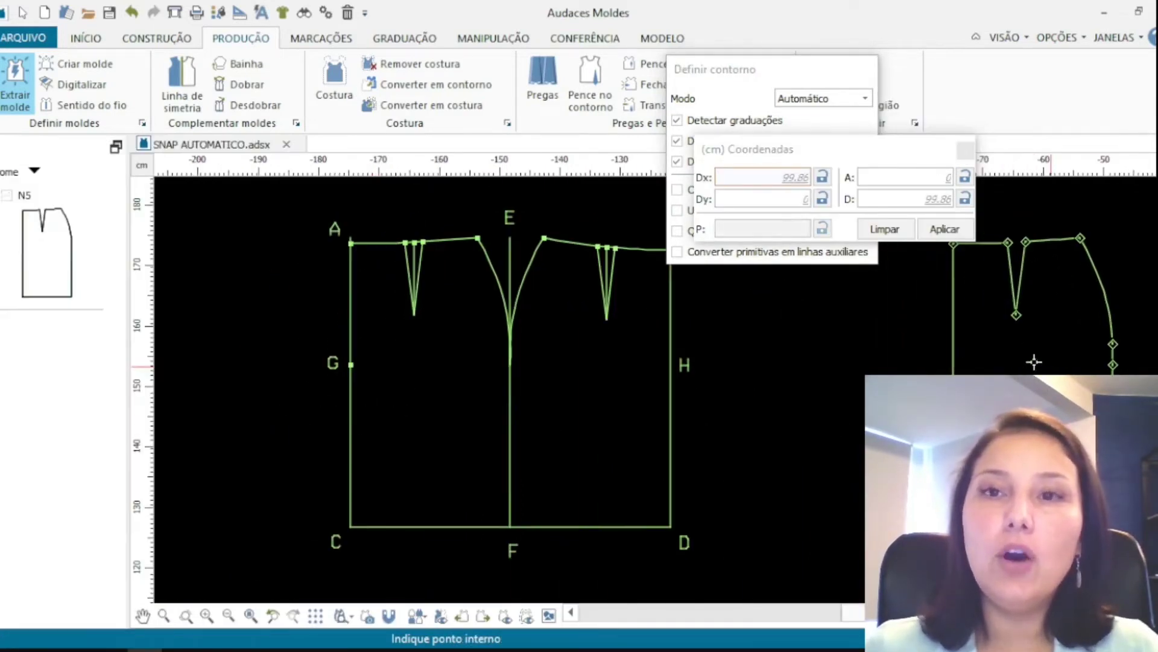
Extract the B-side half as a pattern piece and place it between the diagram and the first extracted piece.
click(581, 375)
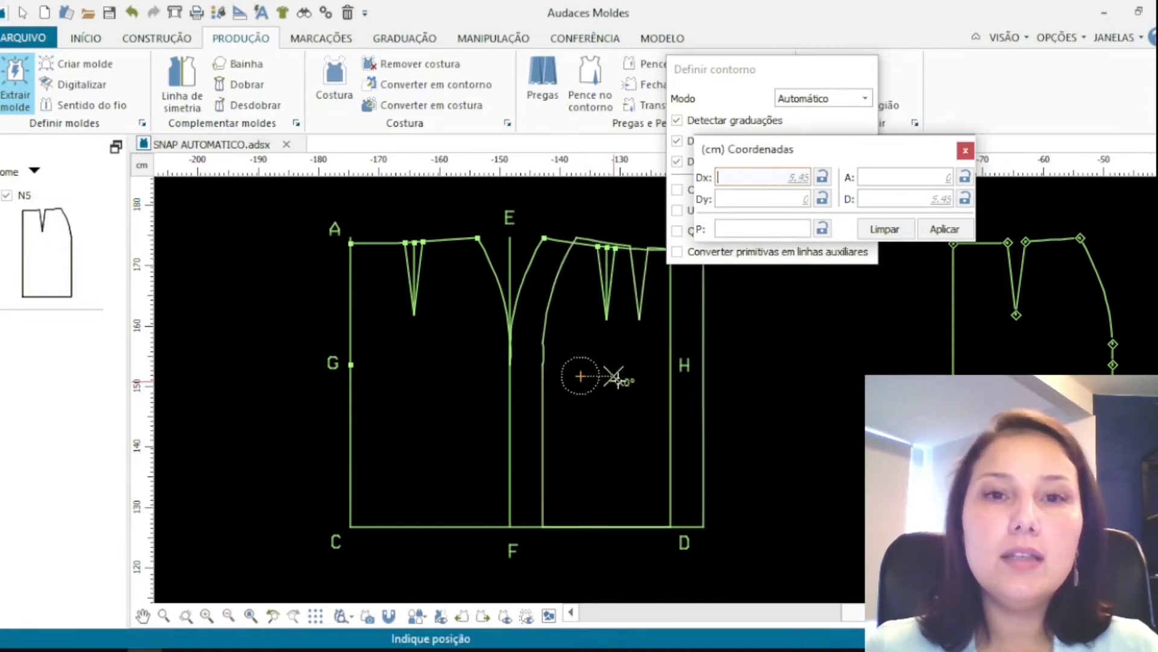
click(805, 380)
scroll(383, 421, down, 2)
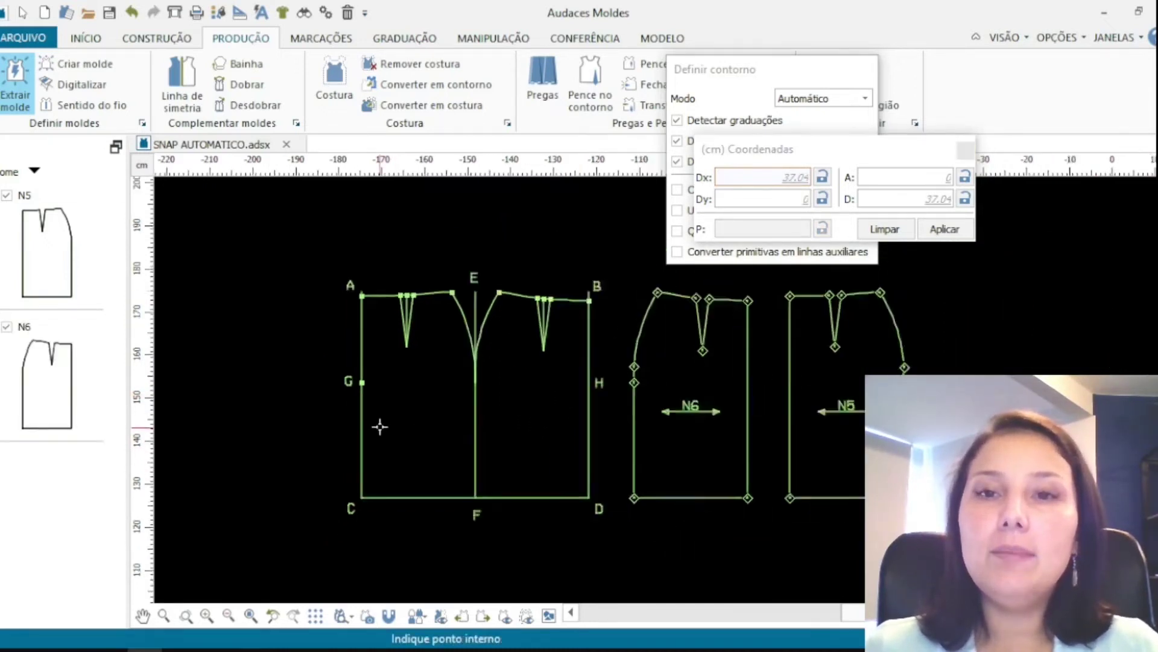
scroll(447, 434, up, 2)
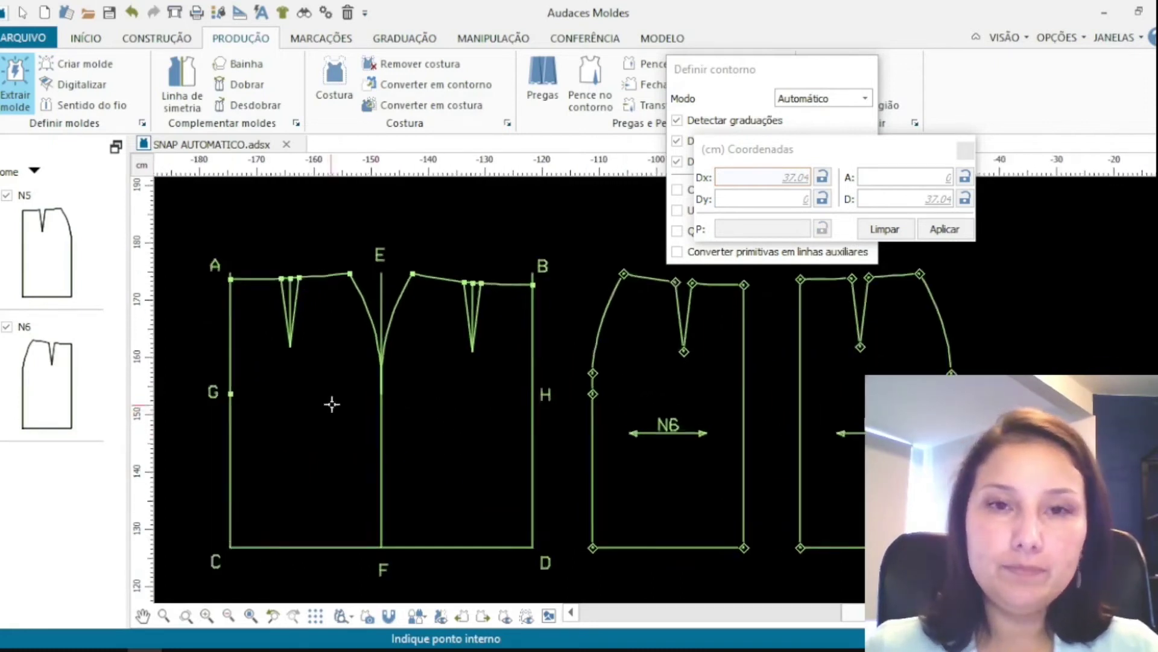
key(Escape)
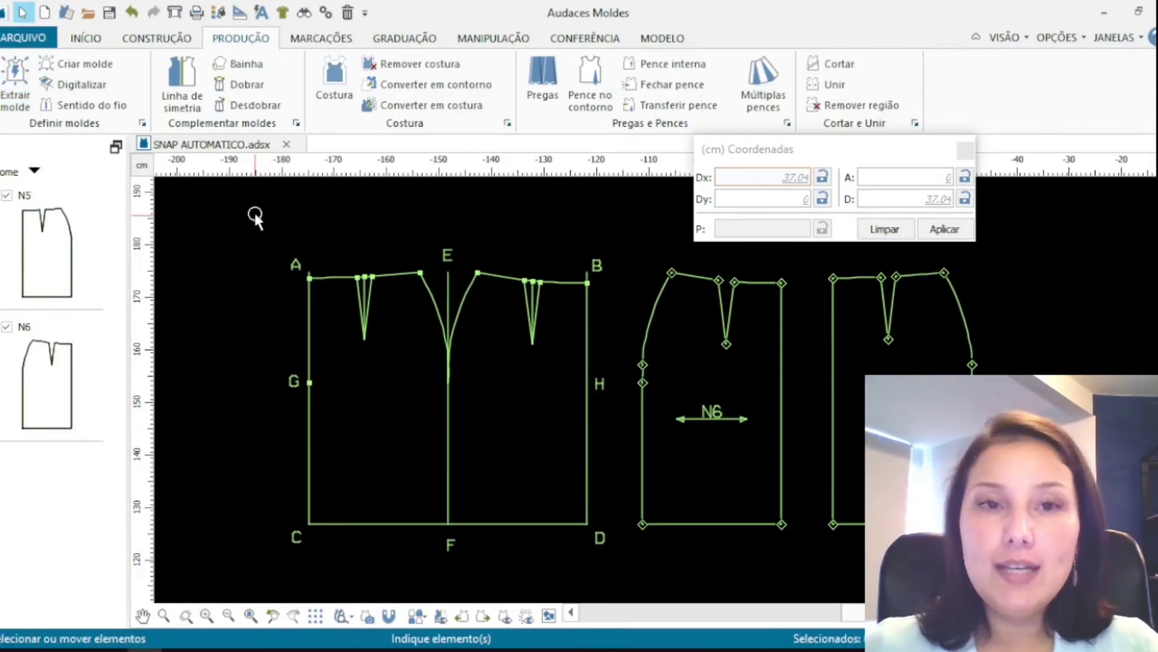
Delete the whole base diagram with its letter labels, leaving the two extracted pattern pieces.
drag(254, 210, 628, 577)
drag(254, 223, 612, 578)
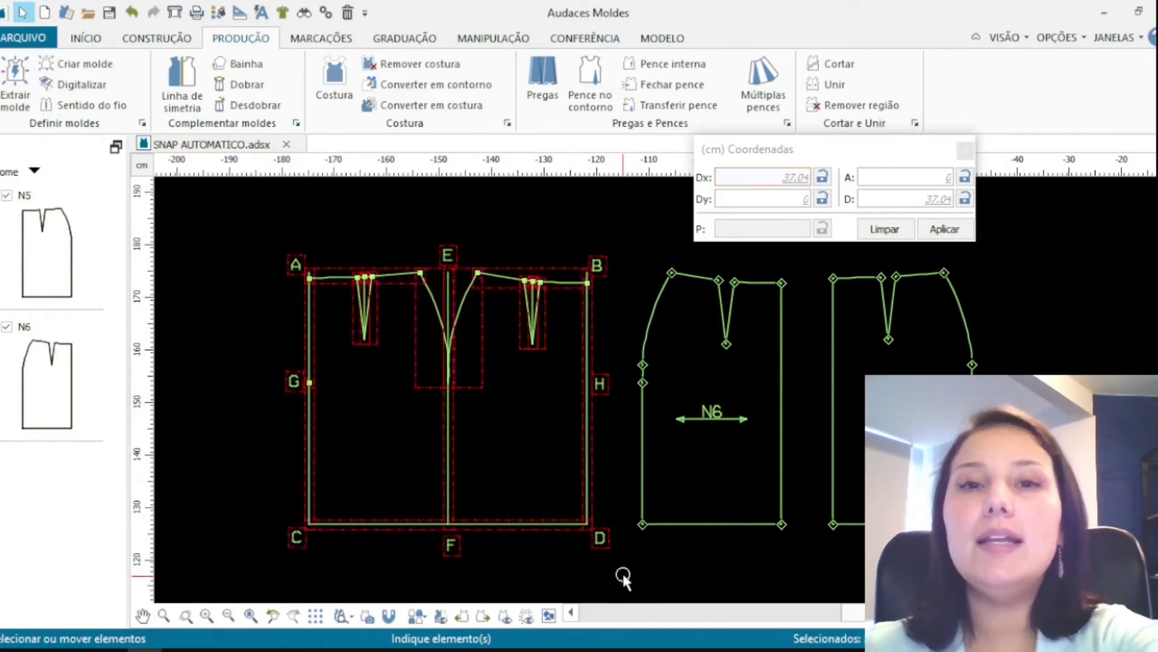
key(Delete)
scroll(417, 456, down, 2)
scroll(667, 414, up, 4)
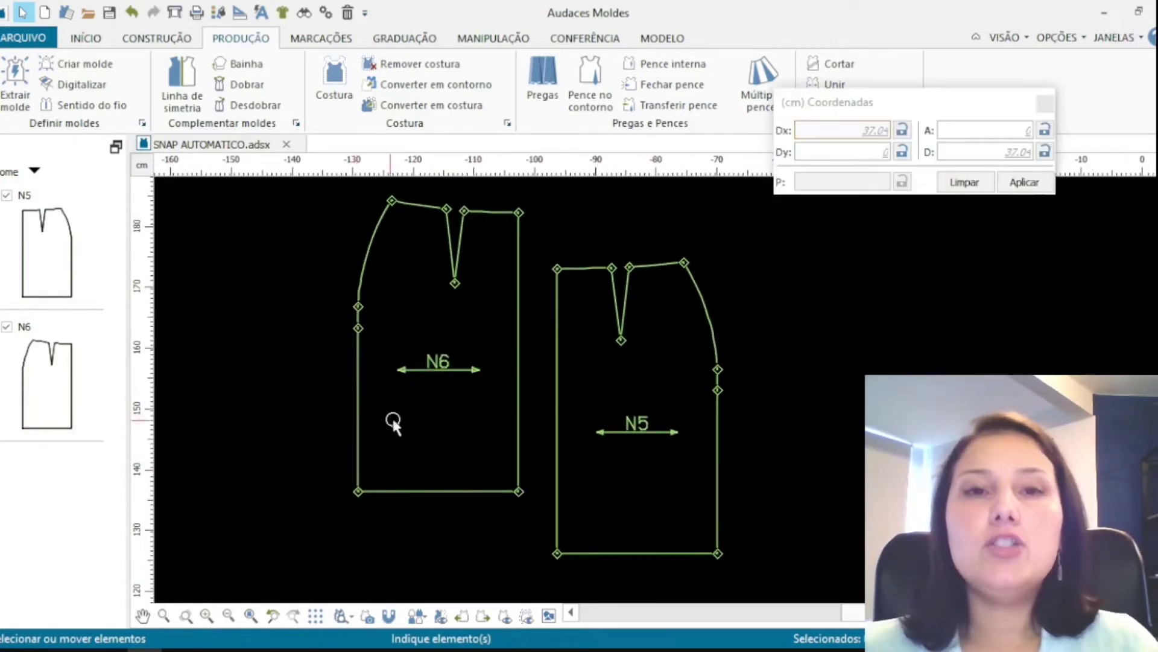
scroll(442, 455, down, 2)
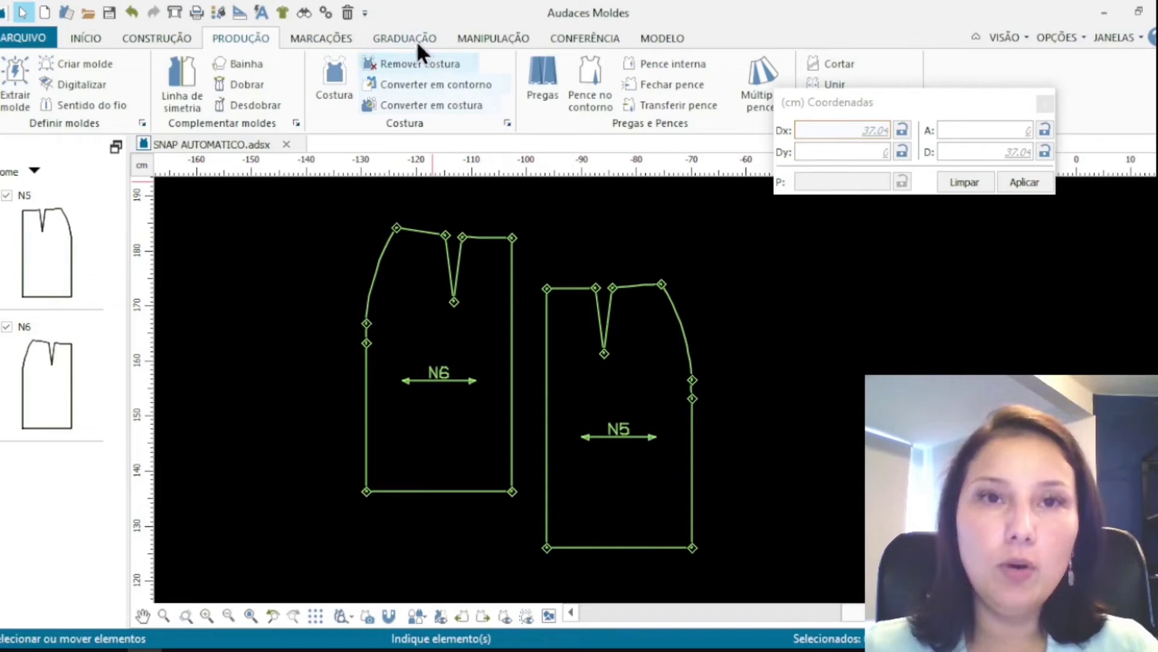
Set up notch insertion with the T - forma T shape and Pique sobre o contorno enabled.
click(312, 38)
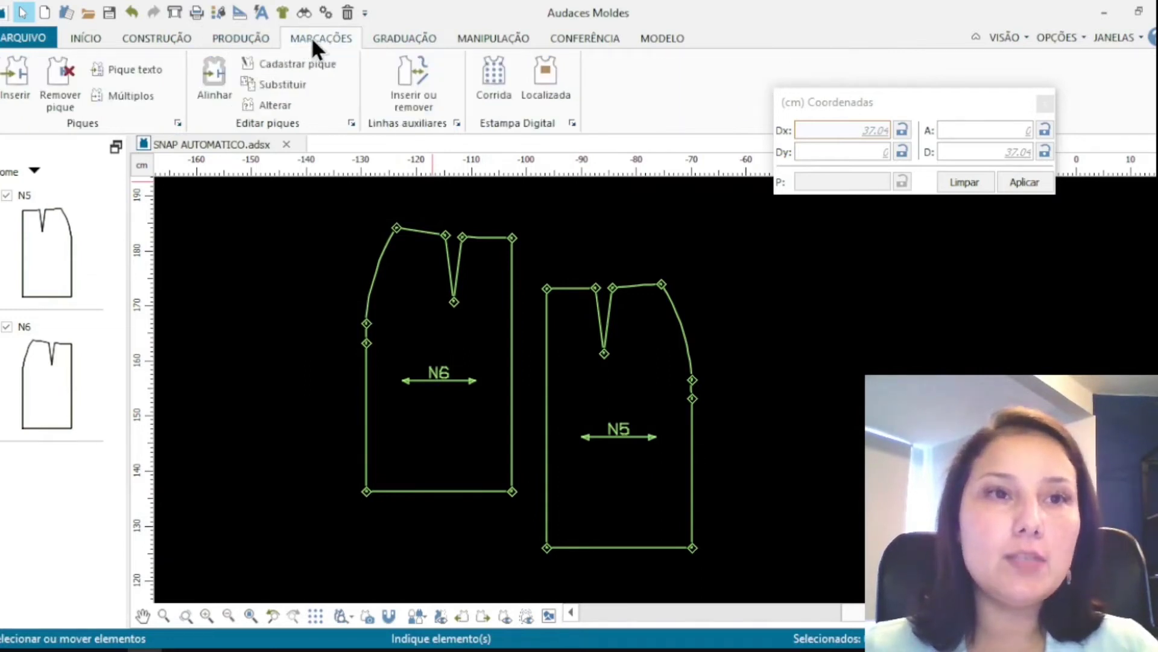
click(12, 88)
drag(793, 156, 989, 82)
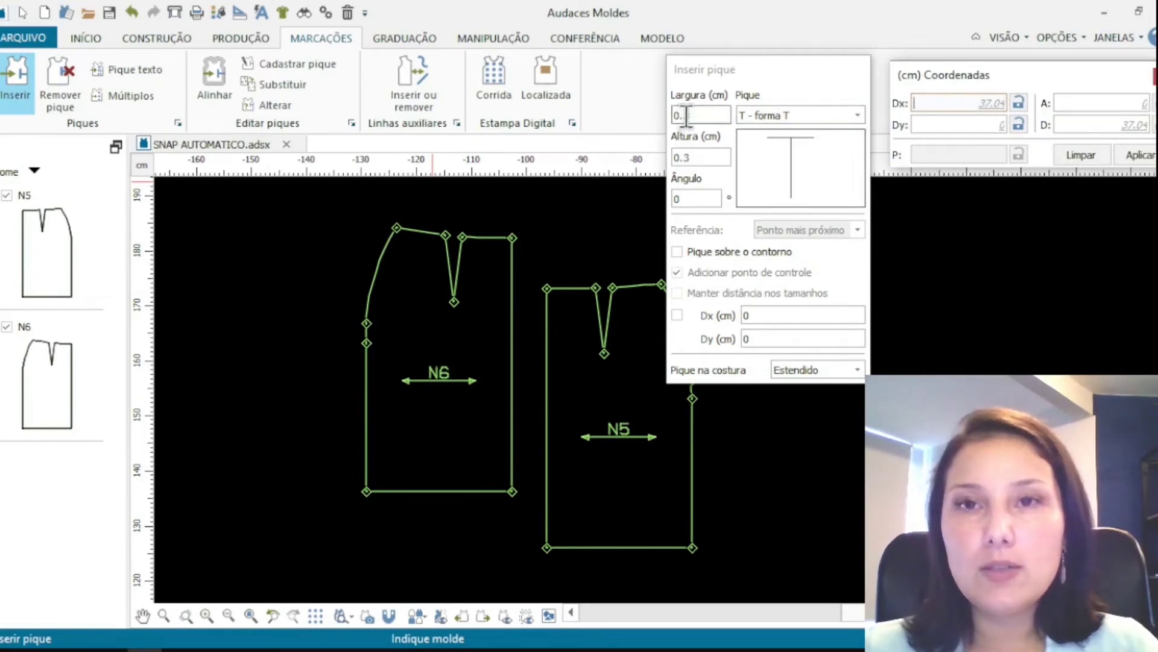
click(677, 252)
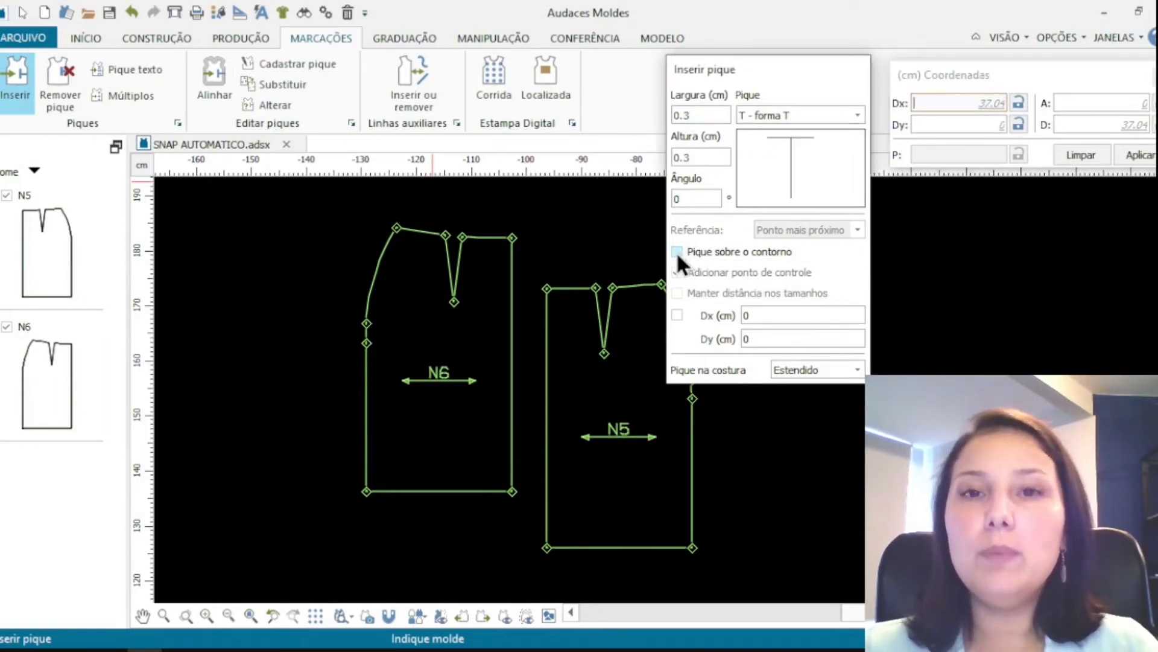
click(795, 115)
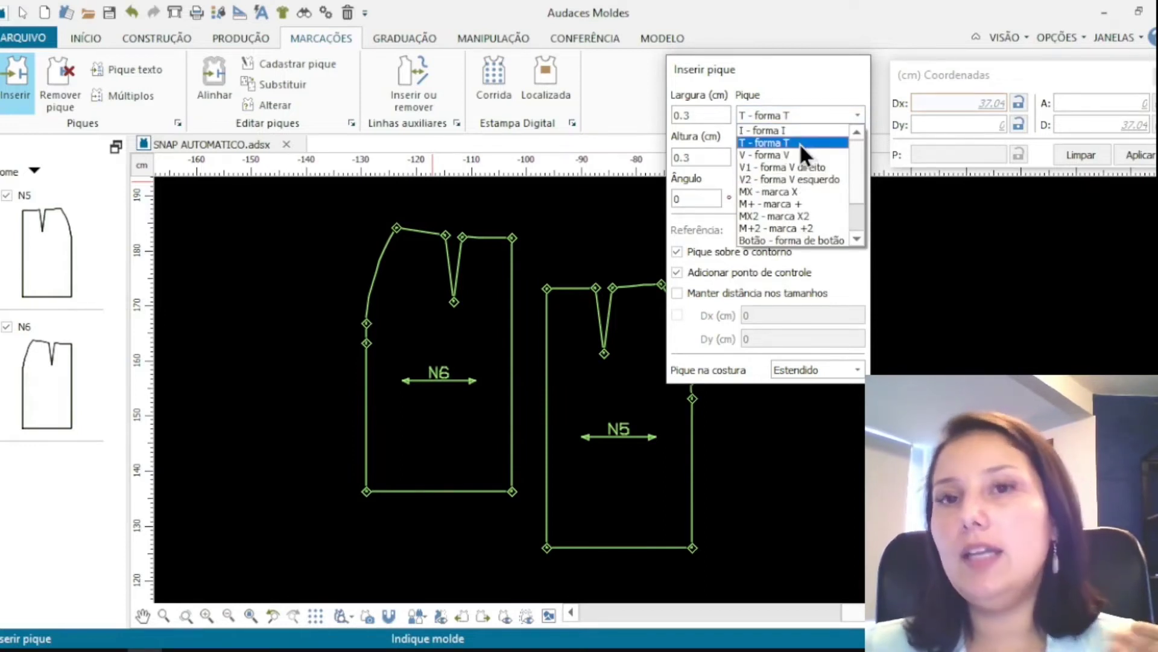
click(799, 143)
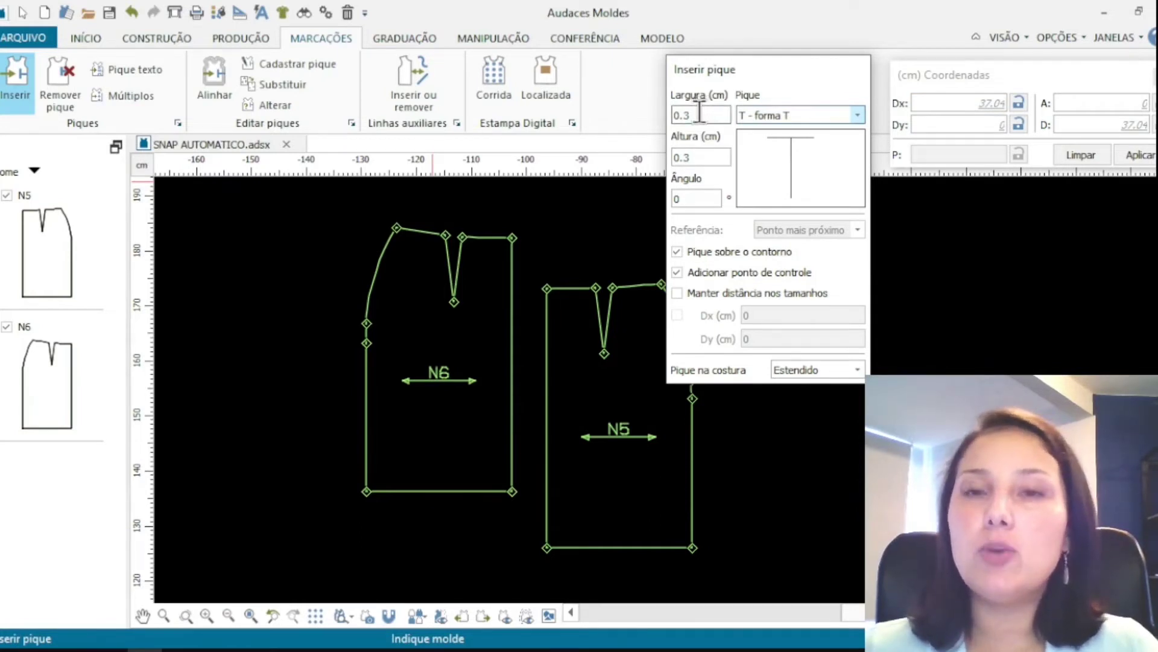
click(693, 158)
Insert T notches on piece N6 at the two upper corners of its dart opening.
scroll(497, 259, up, 3)
scroll(497, 259, up, 2)
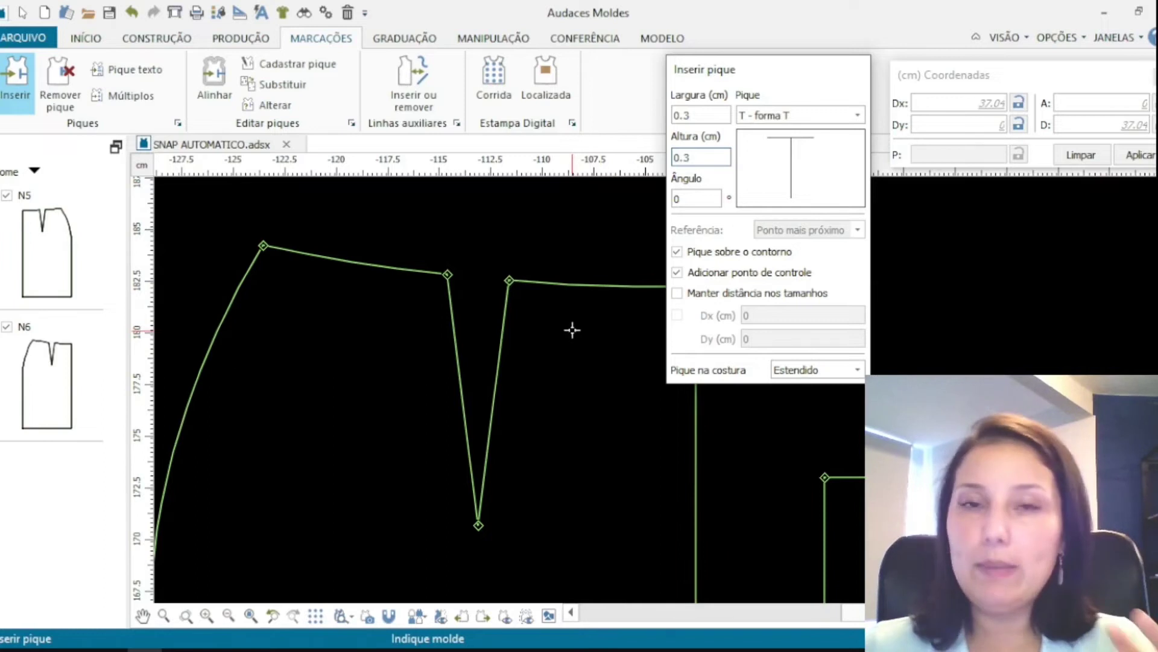
click(576, 284)
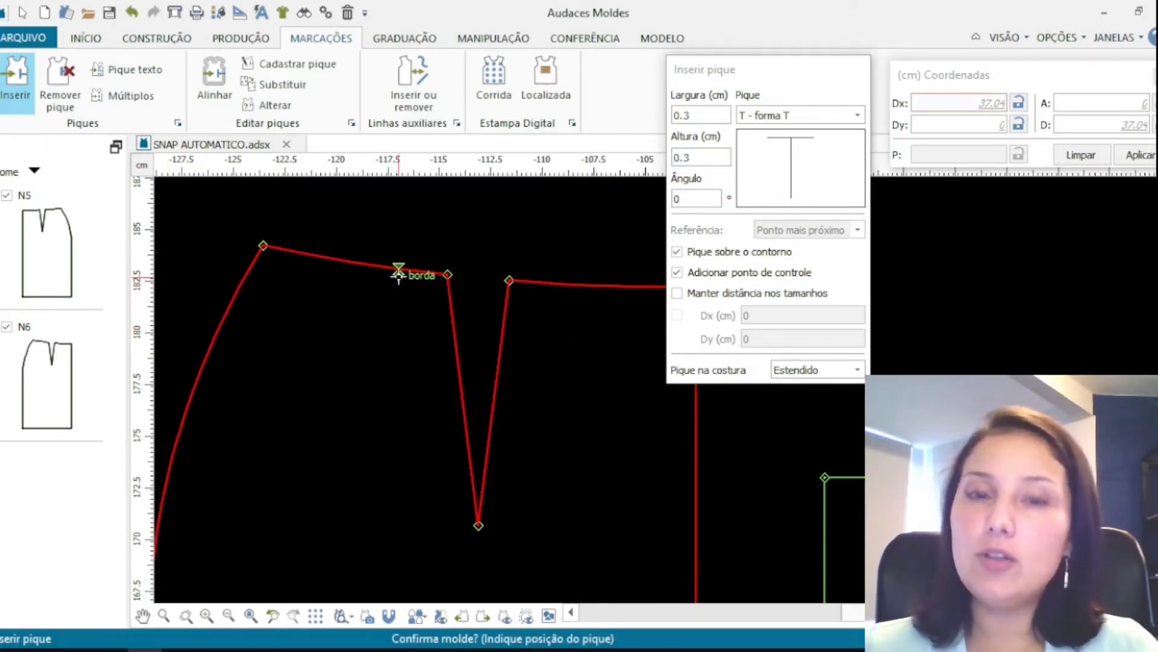
click(509, 278)
click(447, 275)
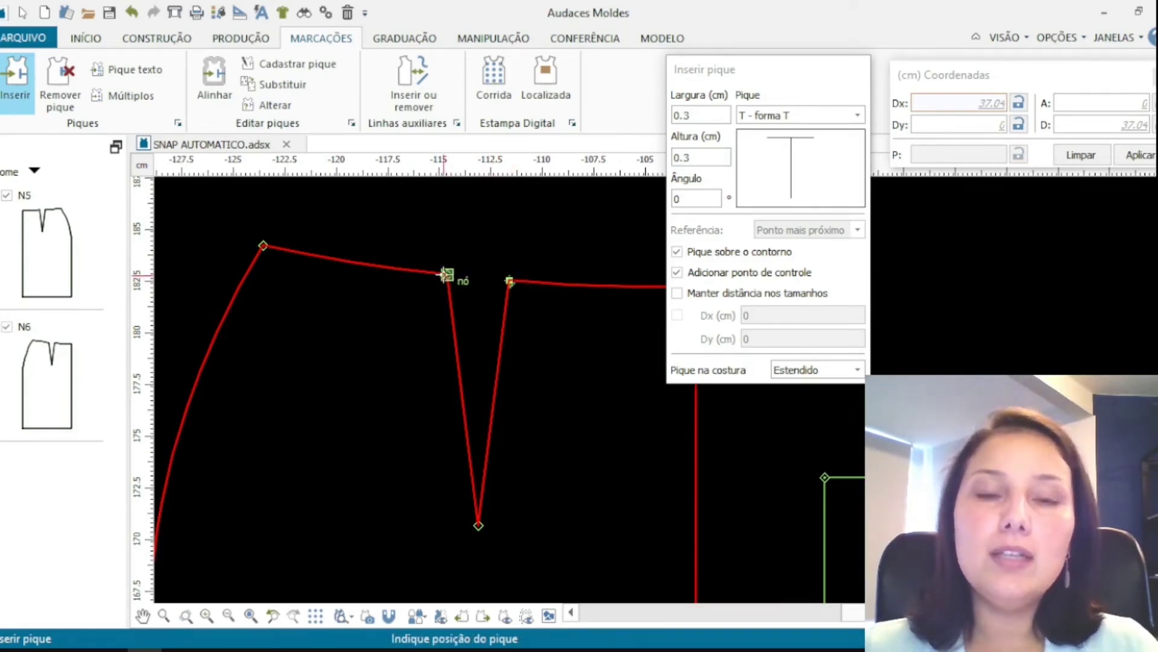
right_click(477, 255)
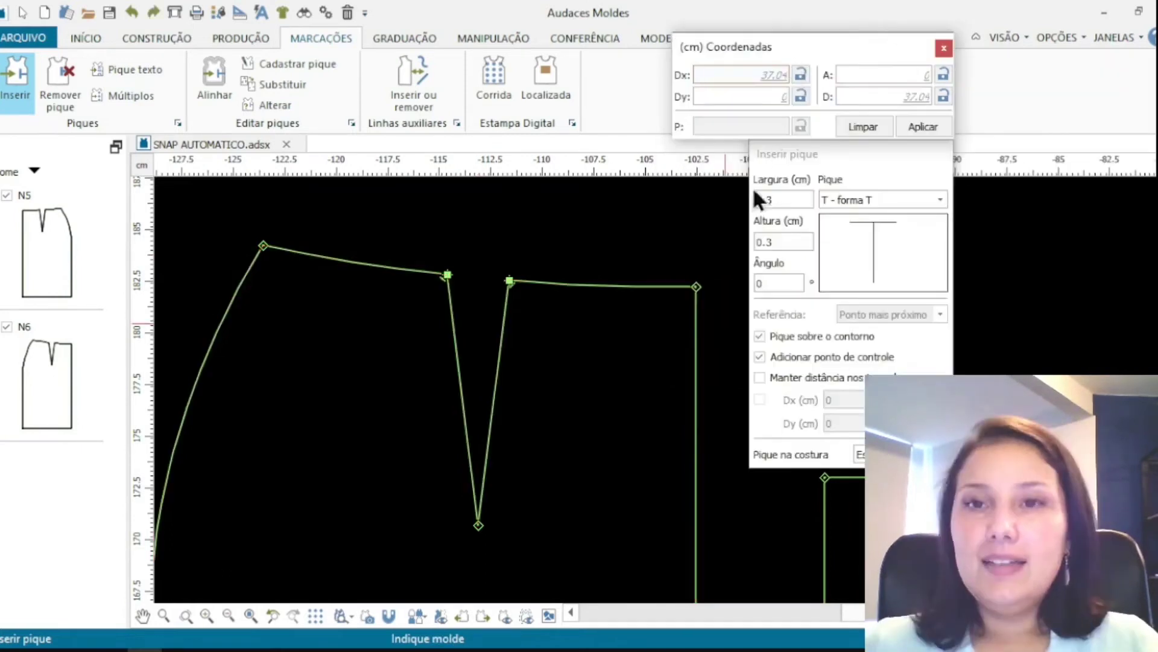
Insert an MX - marca X notch at the dart tip of piece N6 with Pique sobre o contorno disabled.
click(759, 336)
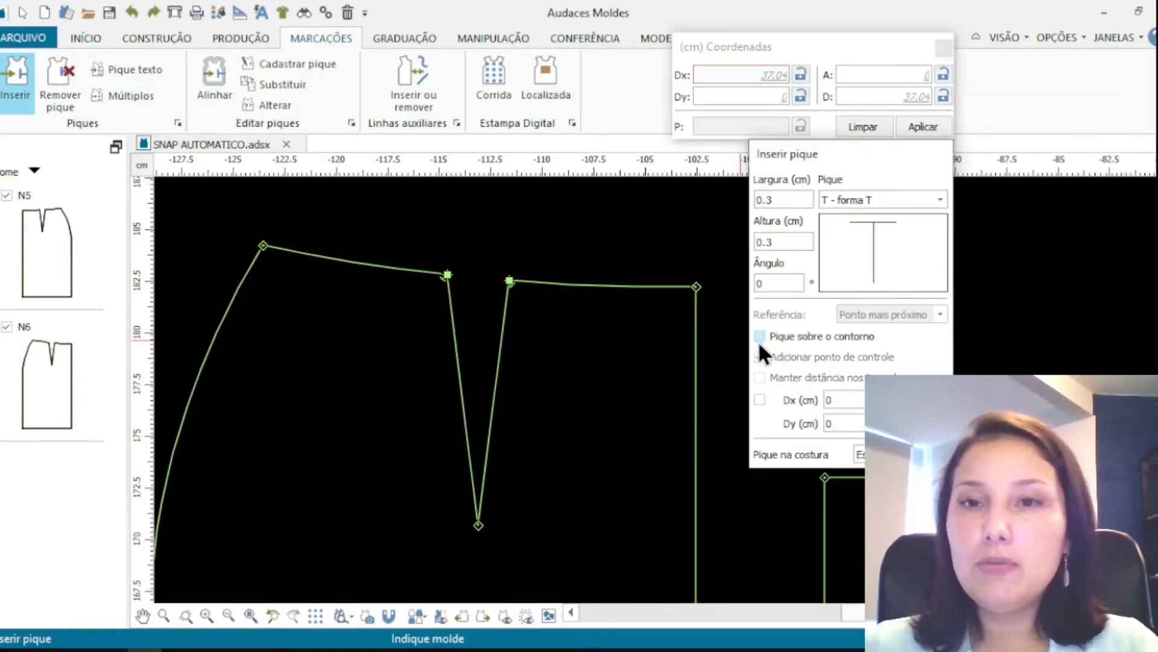
click(878, 199)
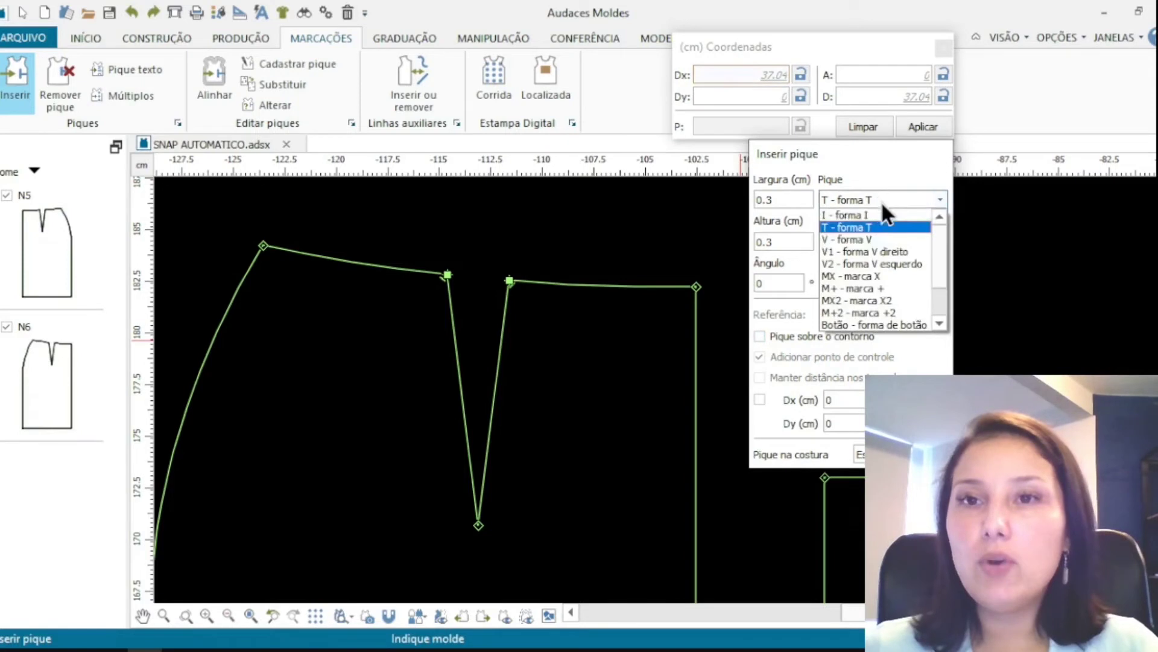
click(881, 276)
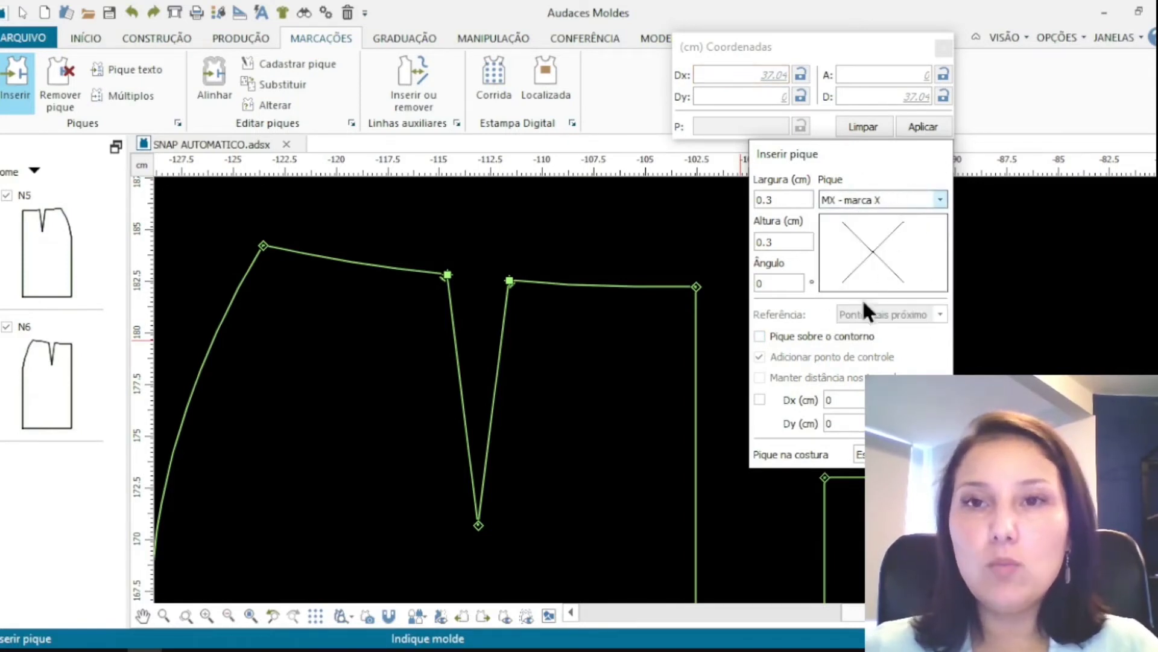
click(601, 285)
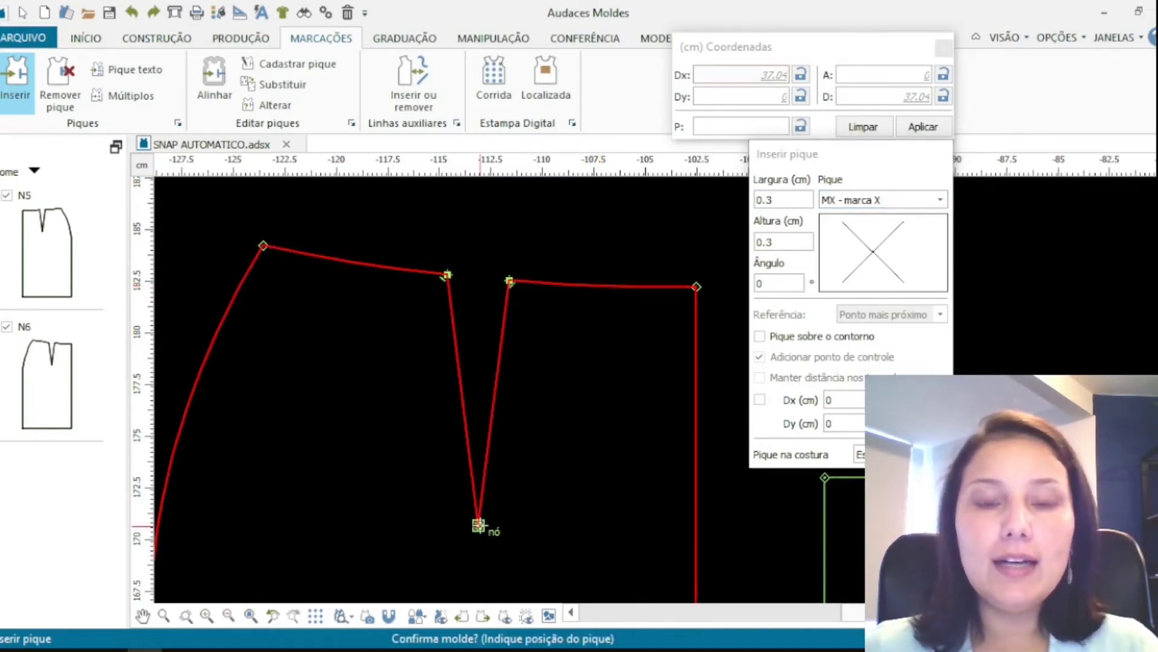
click(479, 525)
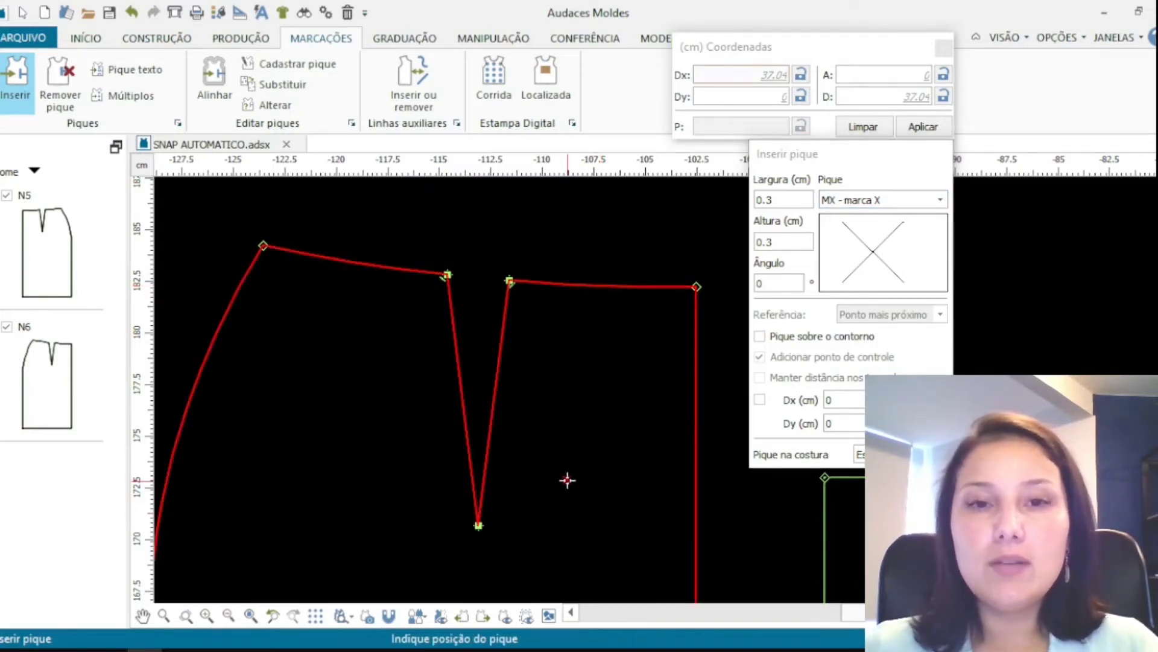
click(567, 480)
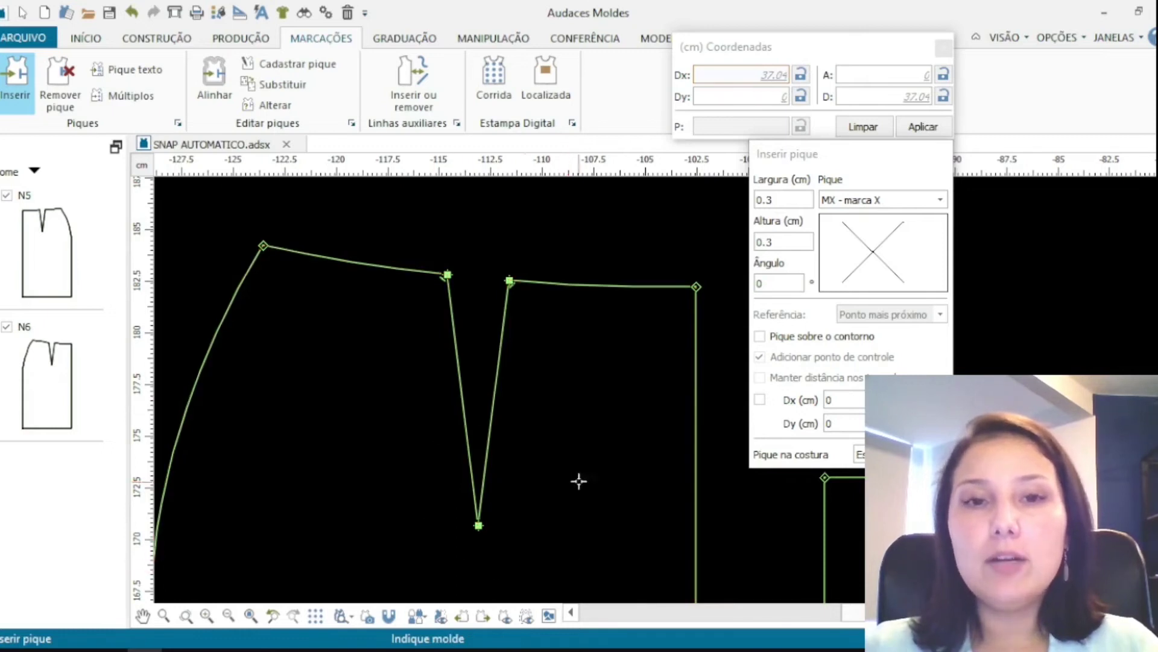
Delete the dart-tip point from the contour of piece N6, leaving only the notches to mark the dart.
drag(713, 37, 917, 168)
click(498, 37)
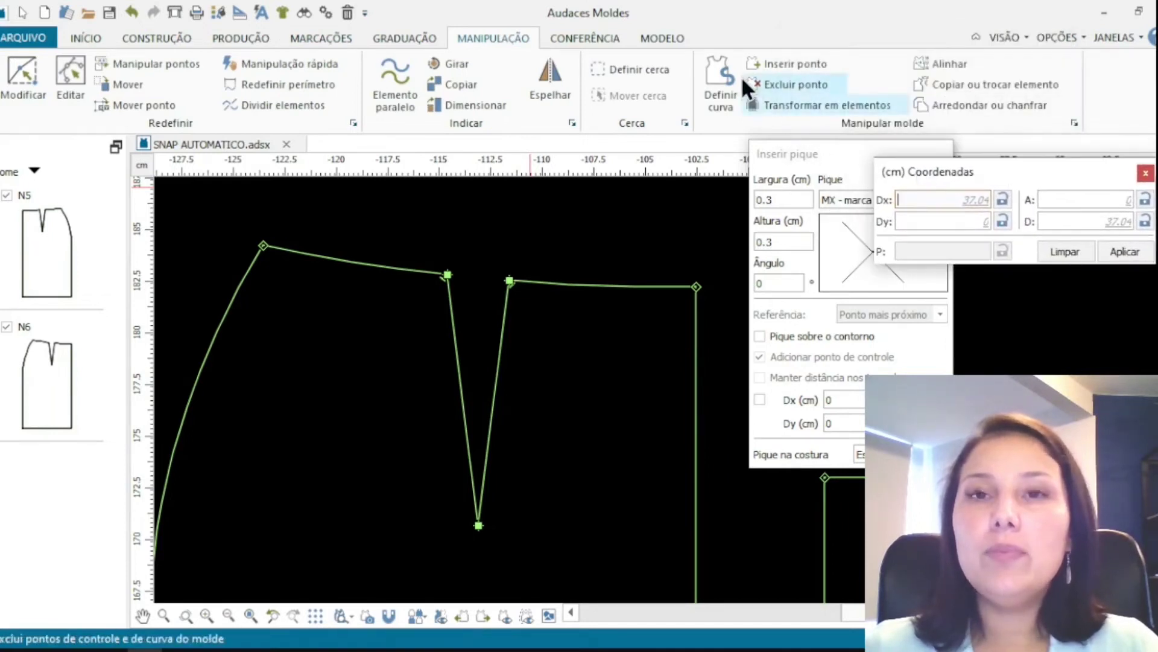
click(773, 83)
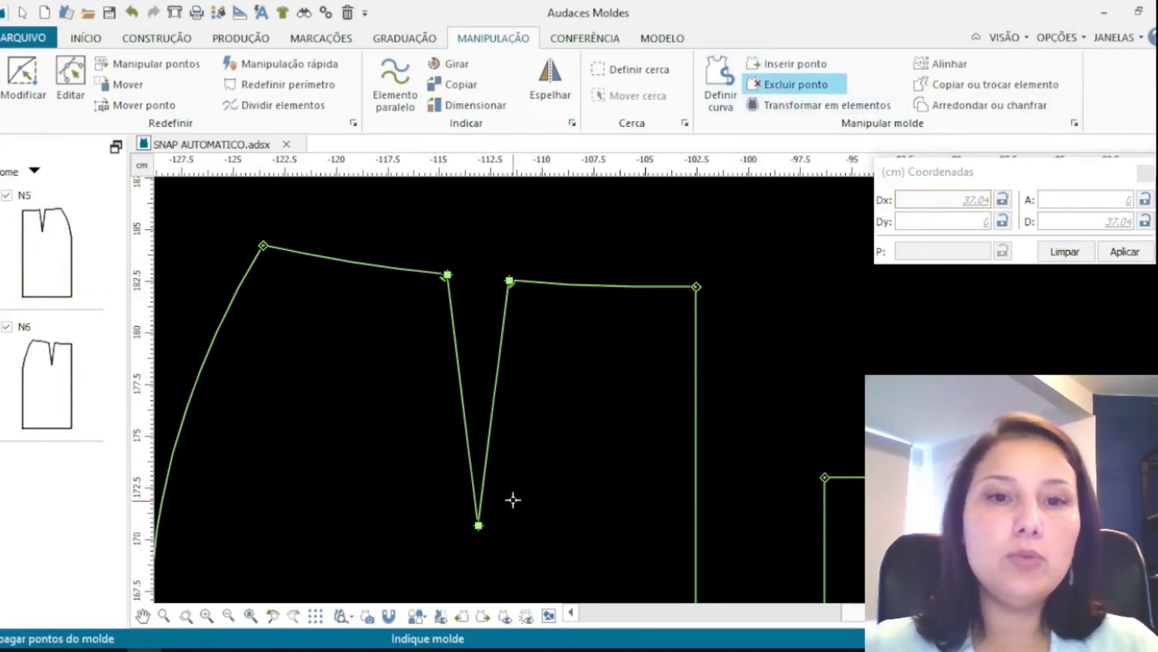
click(477, 529)
click(478, 528)
right_click(536, 383)
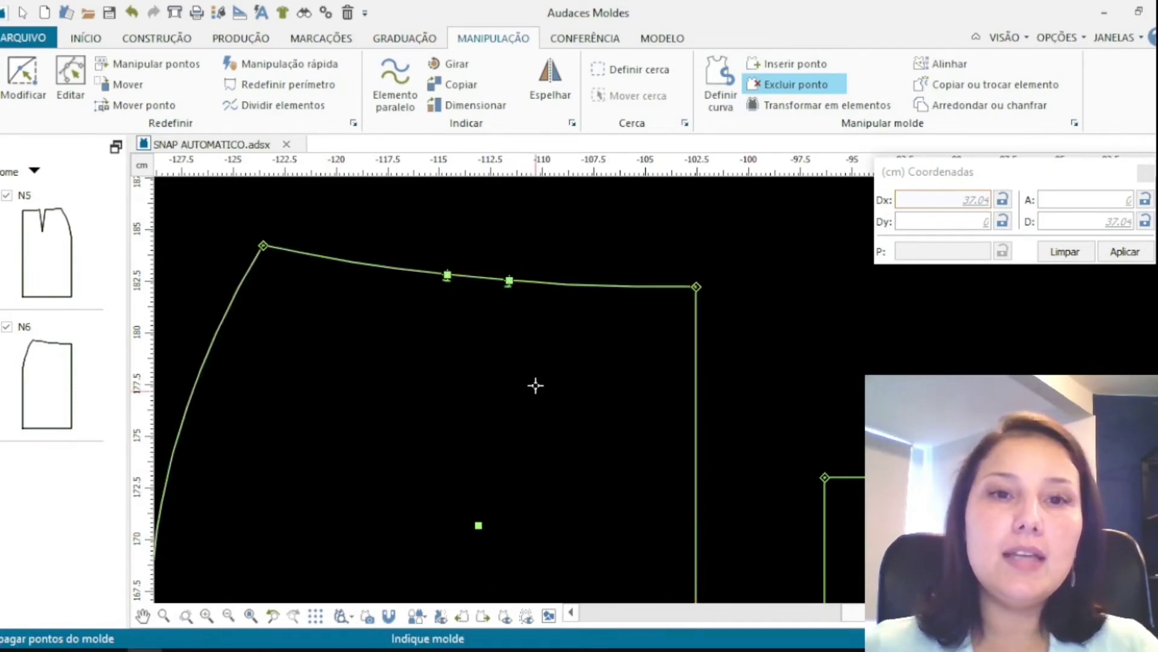
Insert an MX - marca X notch at the dart tip of piece N5, off the contour.
scroll(466, 383, down, 2)
scroll(510, 329, up, 1)
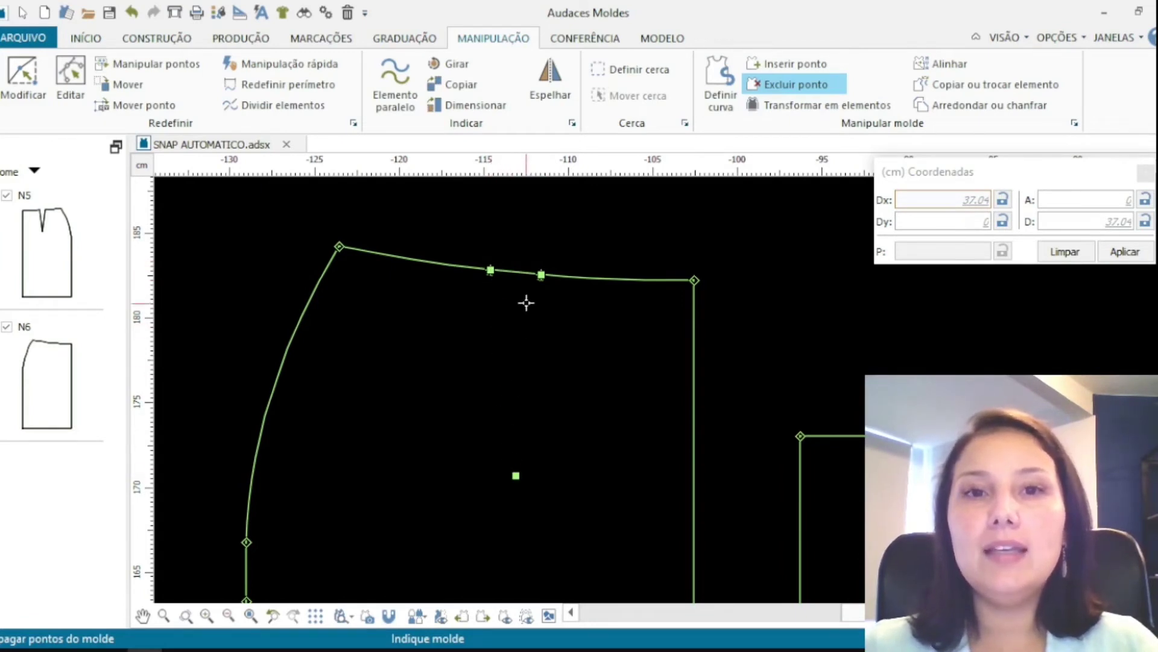
scroll(403, 269, down, 1)
scroll(402, 269, down, 1)
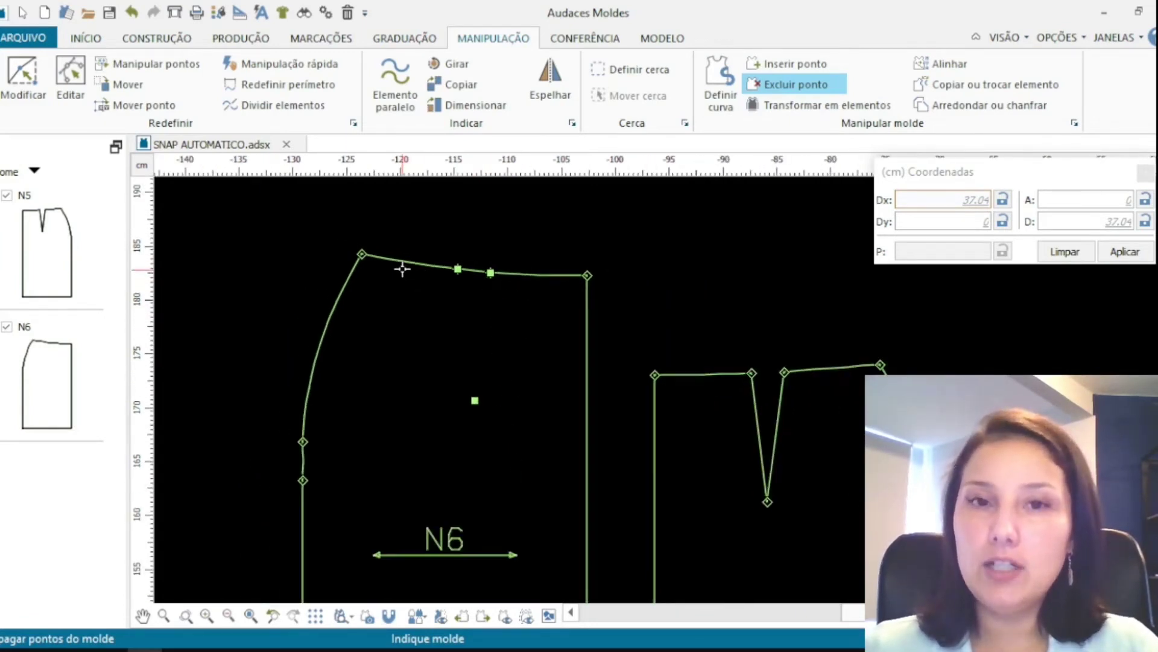
scroll(400, 264, down, 2)
scroll(567, 386, up, 2)
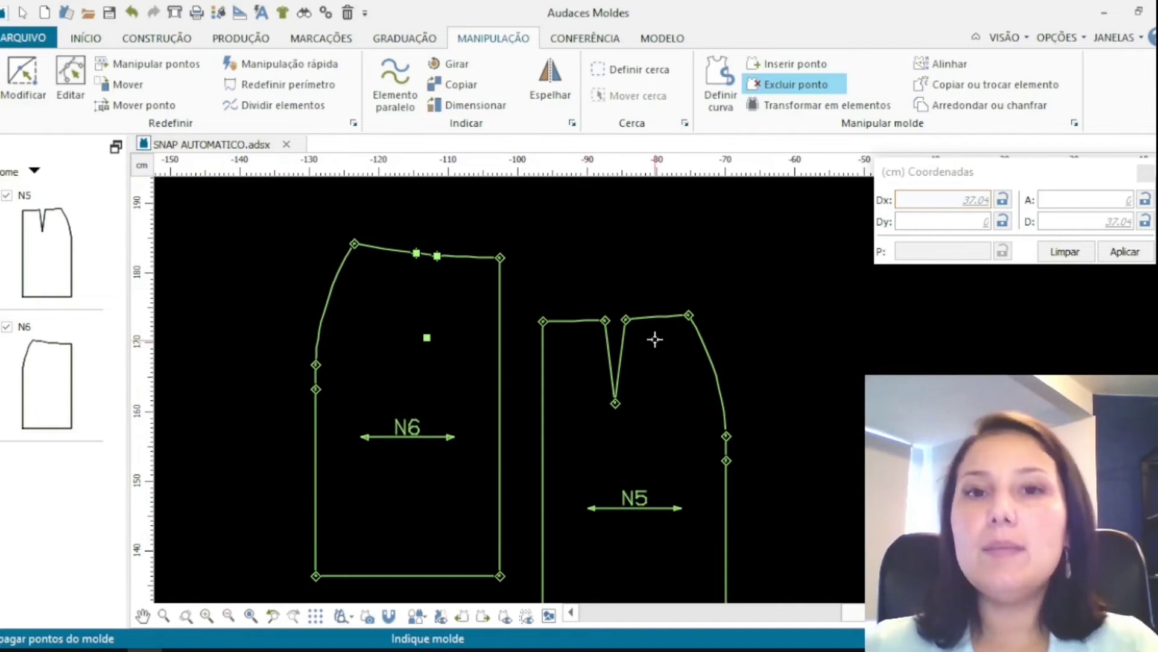
scroll(654, 336, up, 3)
click(325, 38)
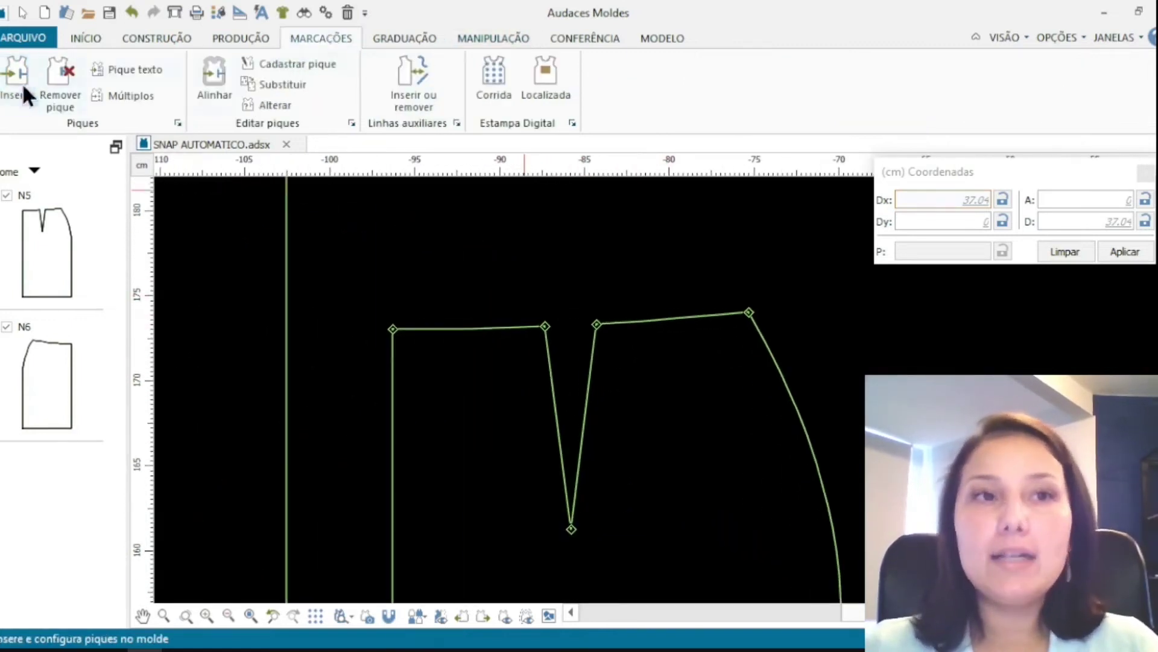
click(19, 85)
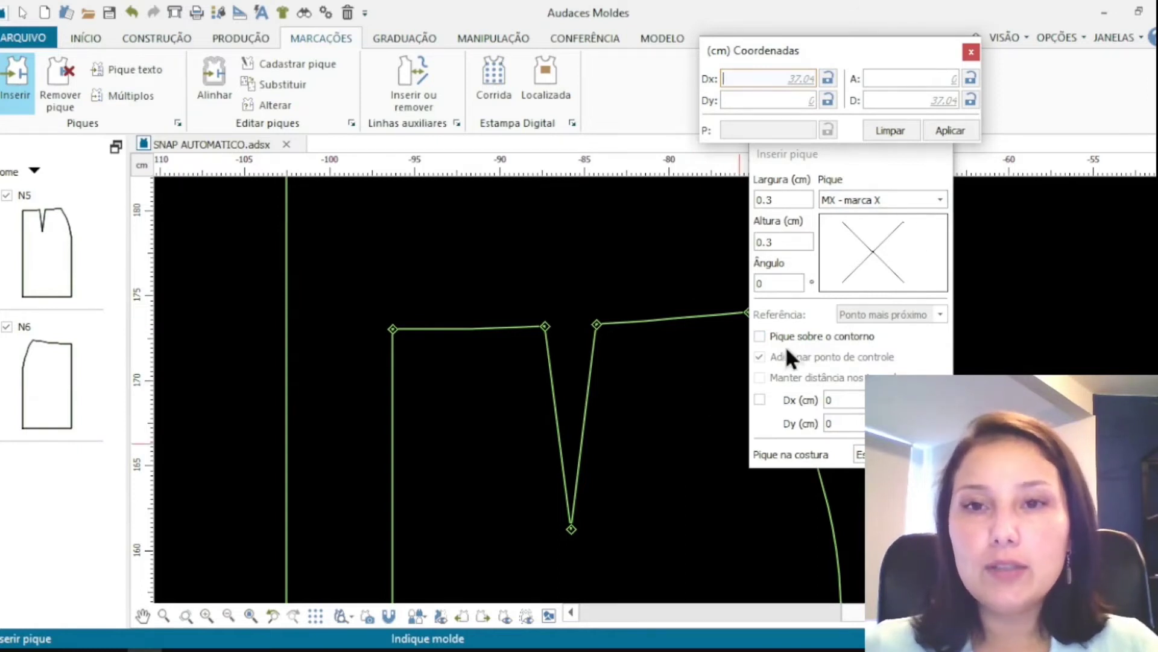
click(648, 322)
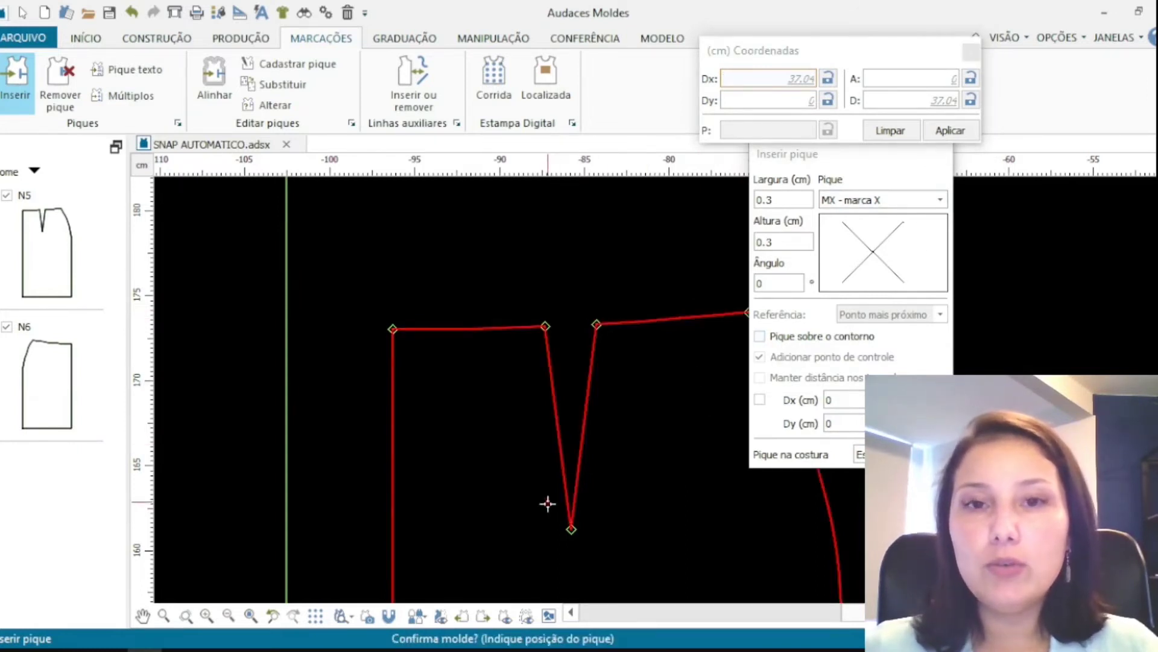
click(572, 529)
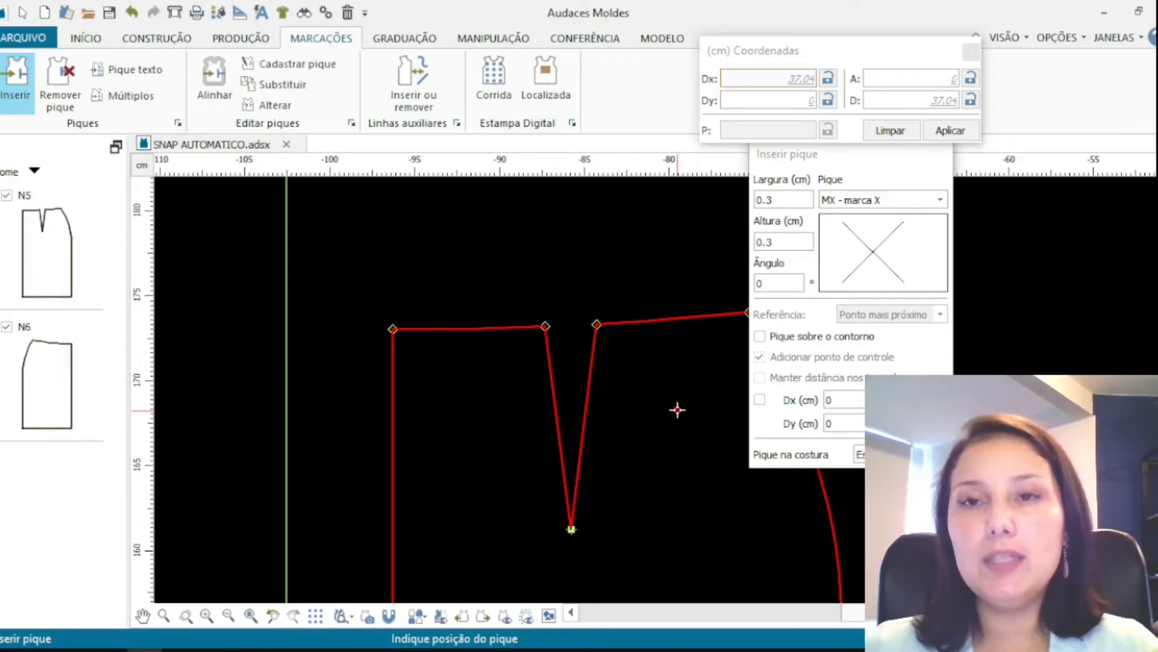
Insert T - forma T notches at both upper corners of N5's dart opening with Pique sobre o contorno enabled.
click(760, 336)
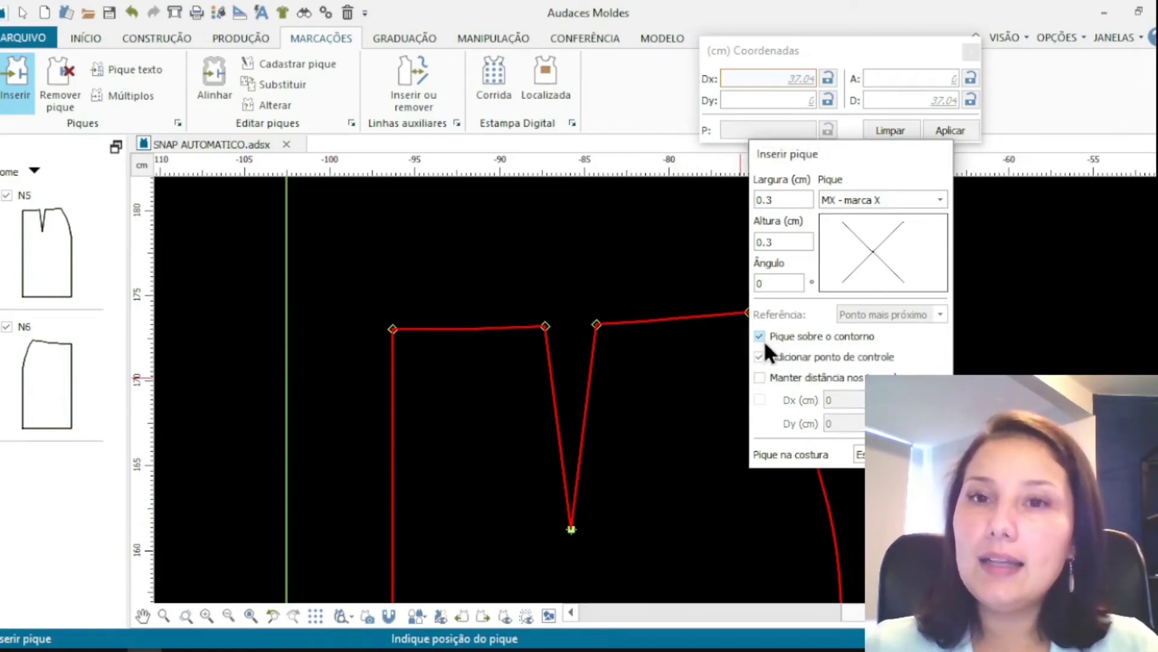
click(848, 199)
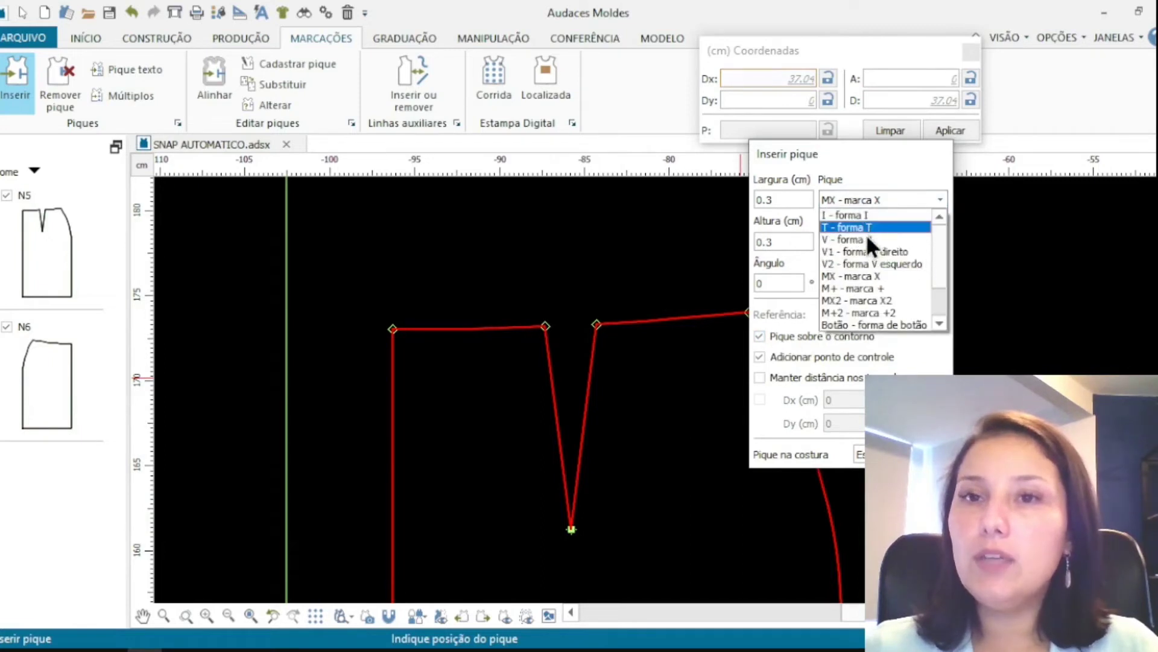
click(864, 227)
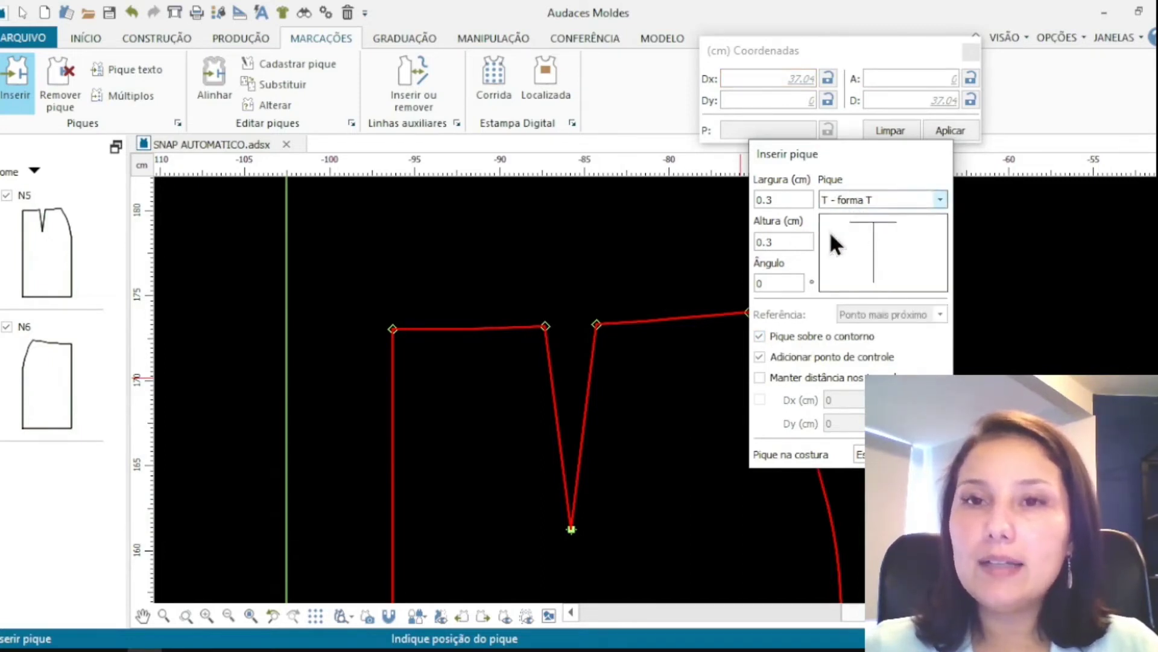
click(596, 324)
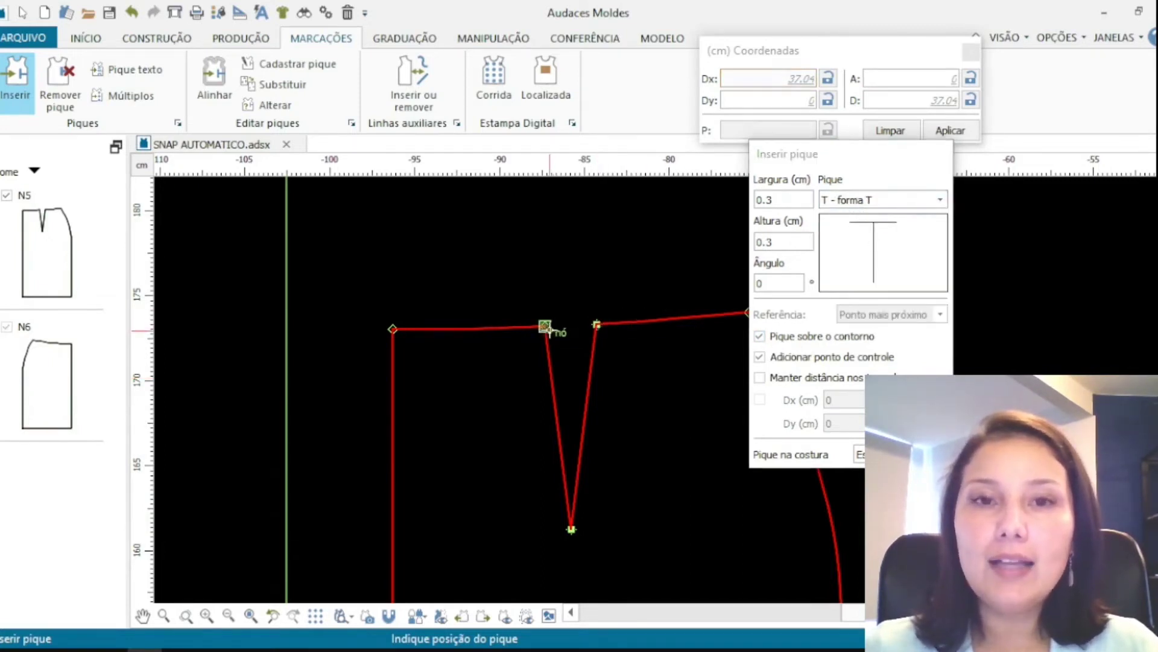
click(545, 326)
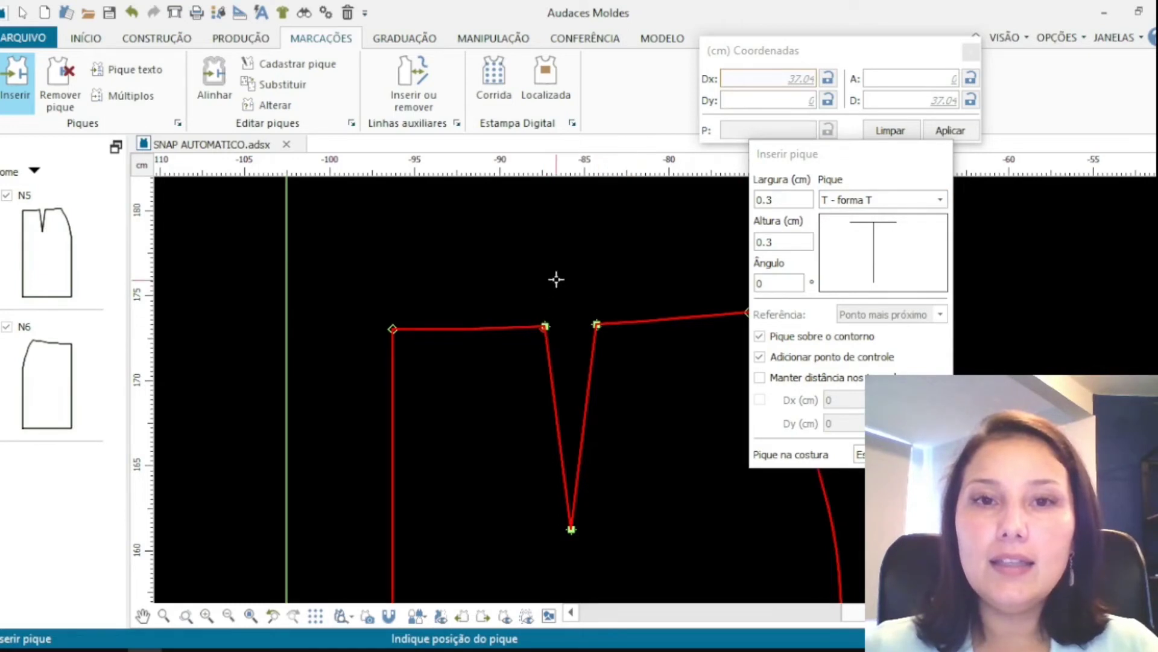
Delete the dart-tip point from the contour of piece N5, keeping its three notches.
click(488, 38)
drag(755, 46, 918, 168)
click(796, 84)
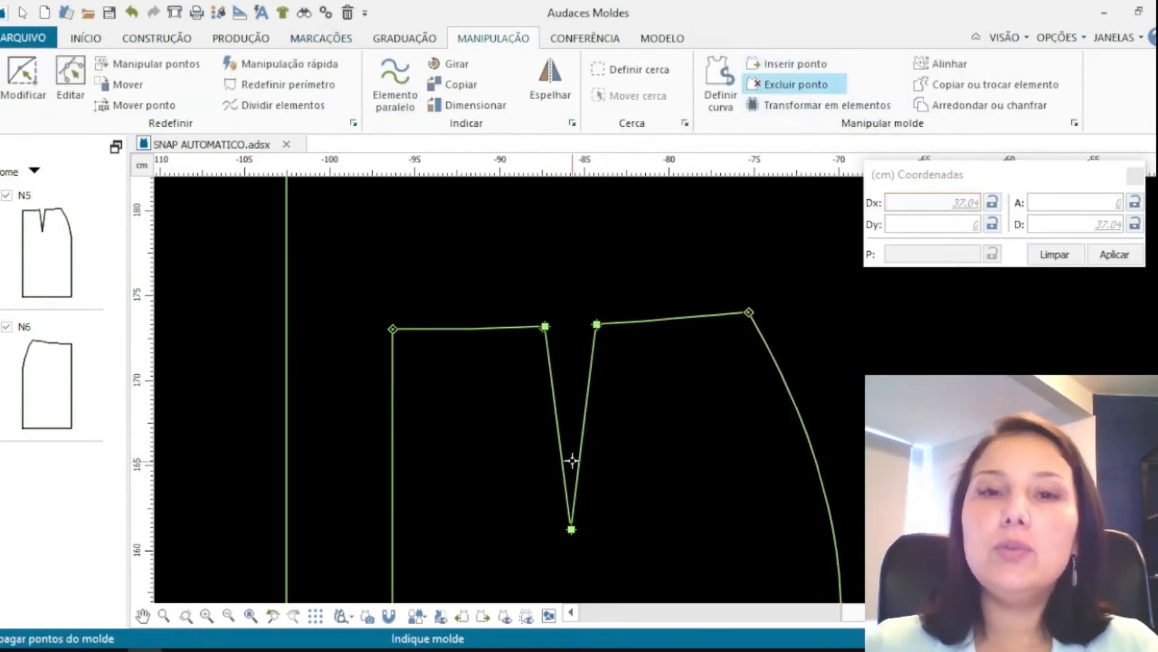
click(571, 529)
click(572, 529)
scroll(561, 368, down, 4)
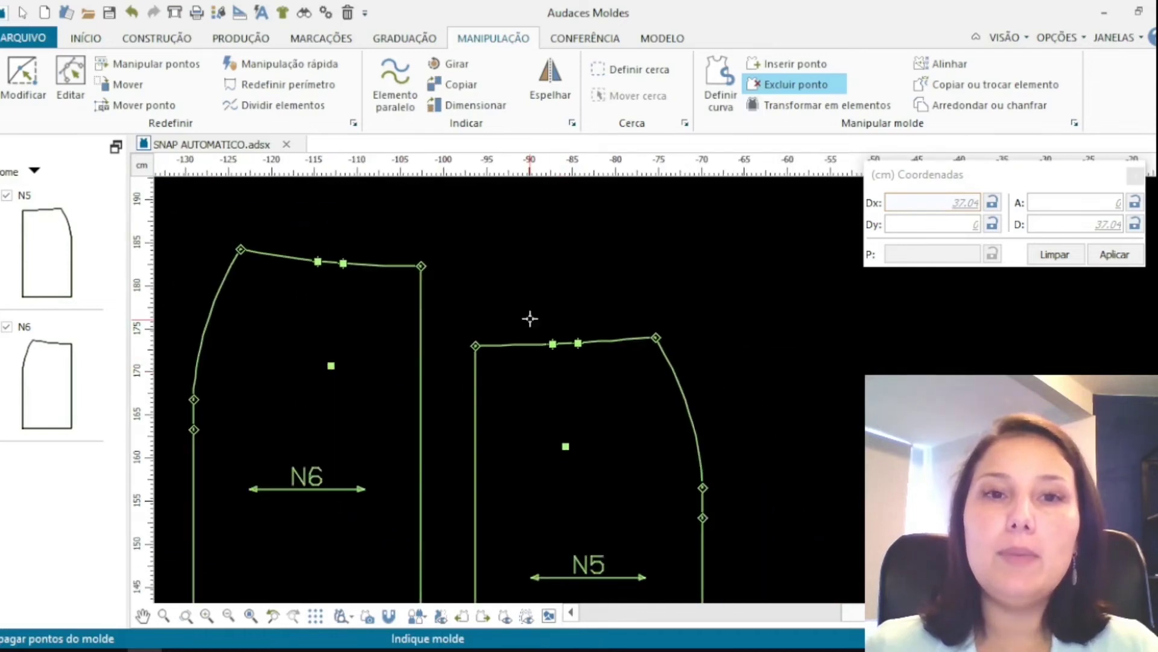
Move piece N5 level with N6, and reposition N6 on the other side of N5, next to its curved edge.
key(Escape)
click(565, 289)
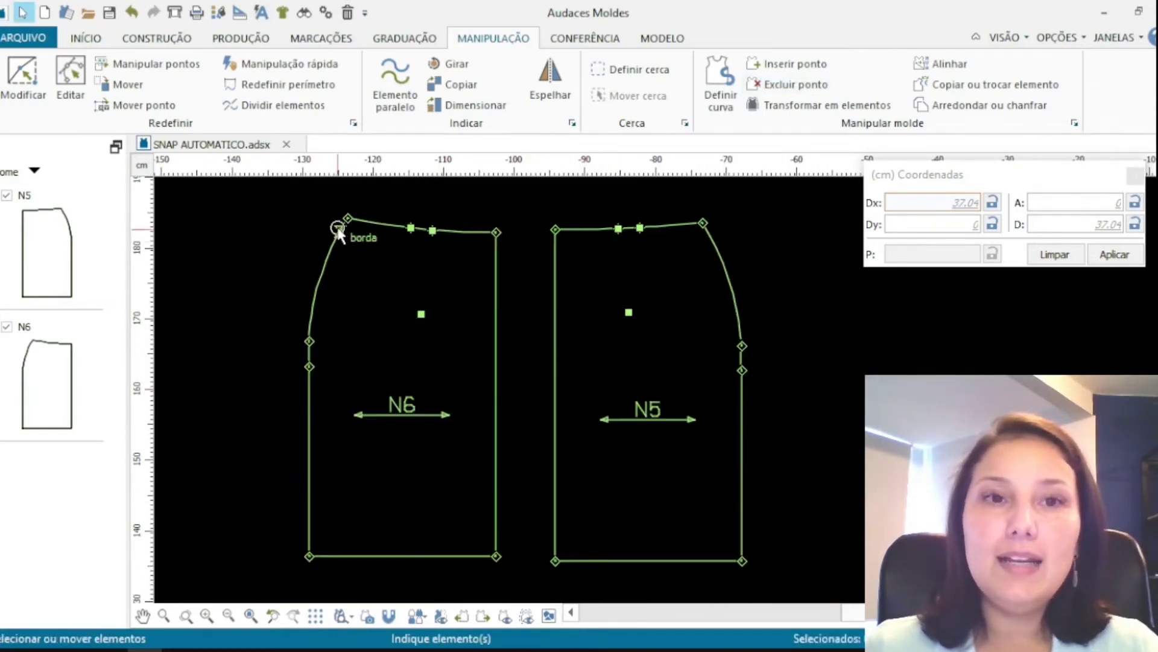
drag(339, 235, 852, 240)
scroll(354, 350, down, 1)
scroll(637, 401, down, 1)
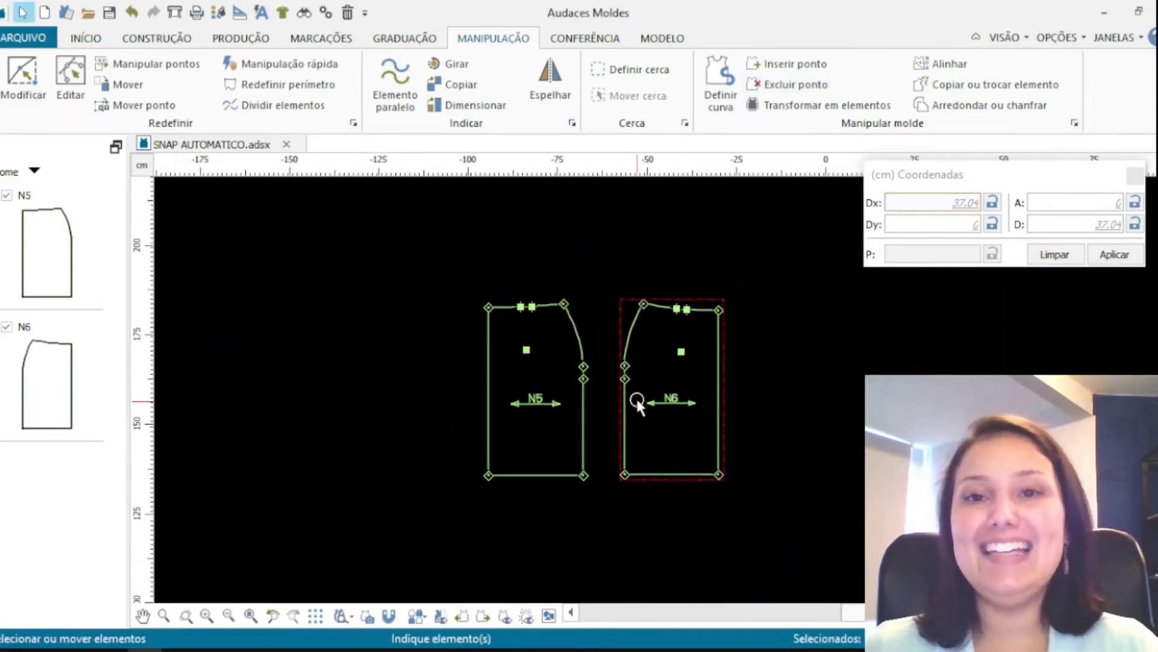
scroll(660, 396, up, 2)
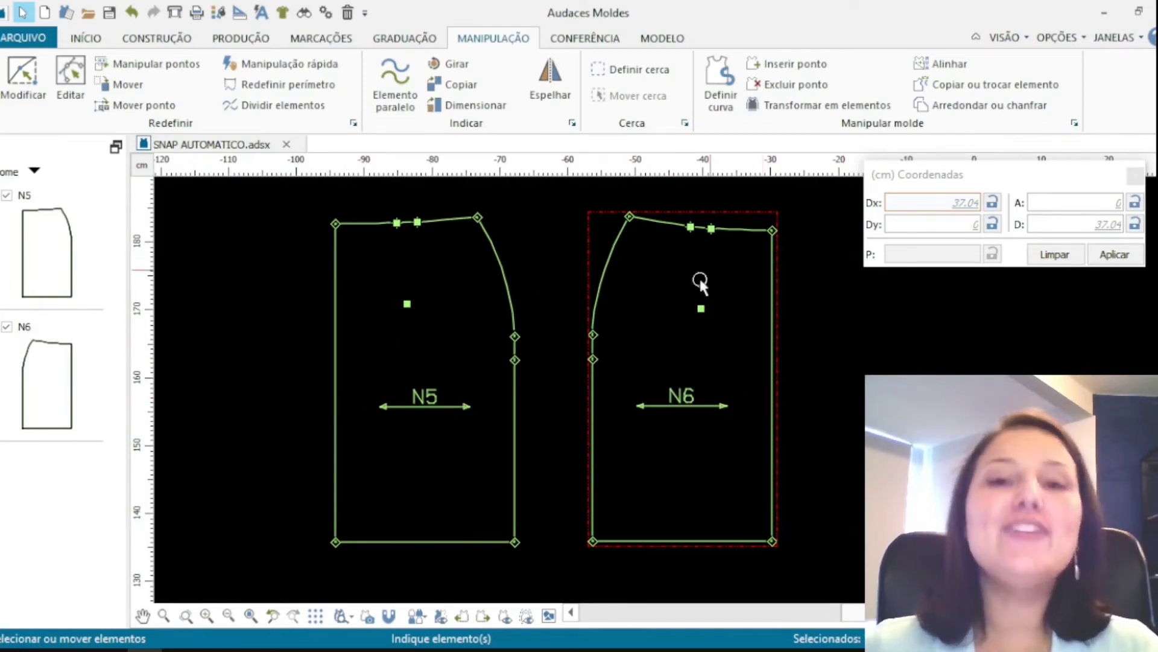
key(Escape)
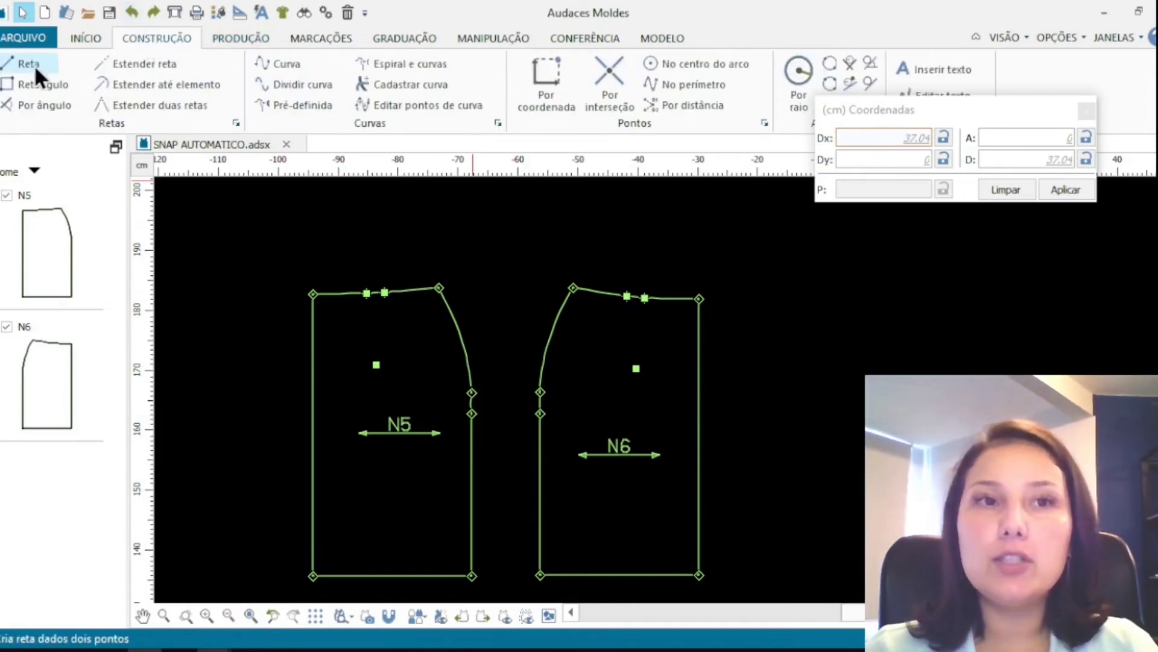
Set up the rectangle command with Criar molde enabled so that rectangles are created as pattern pieces.
click(33, 82)
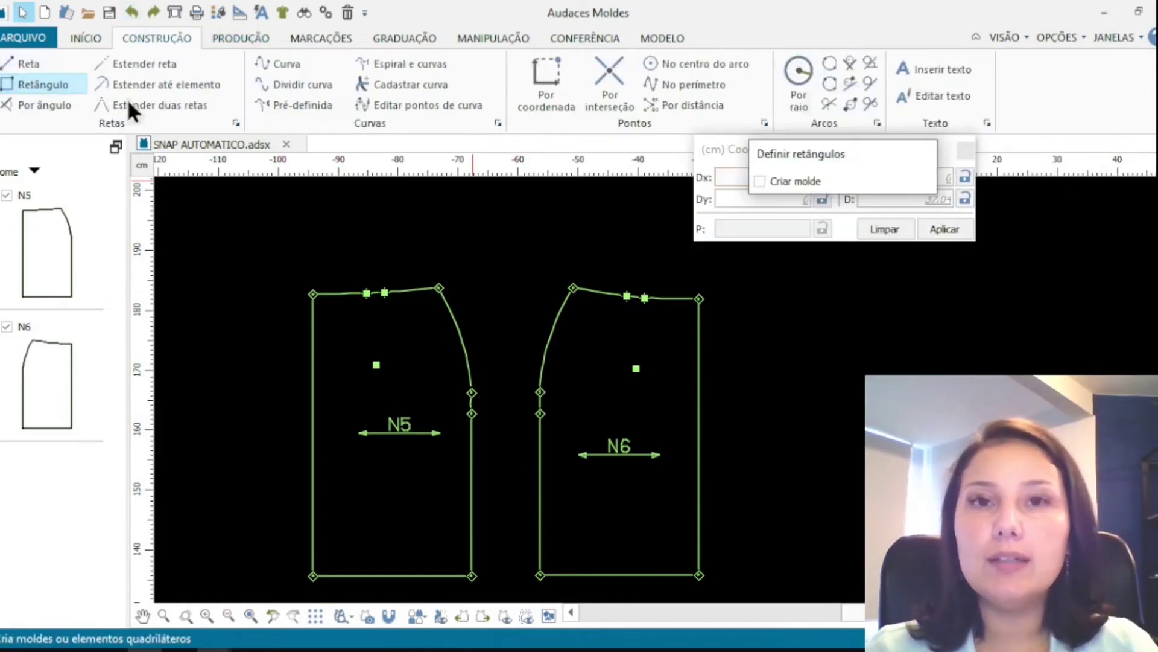
click(760, 181)
drag(793, 149, 816, 73)
drag(810, 151, 882, 142)
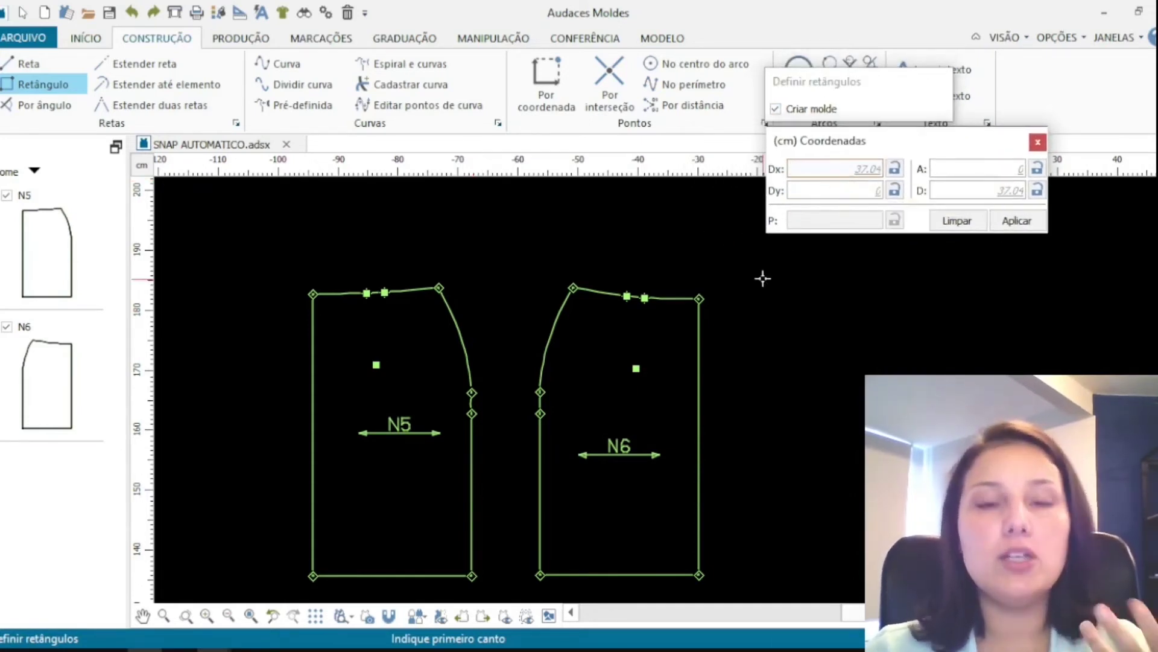
scroll(796, 334, down, 2)
scroll(688, 336, up, 2)
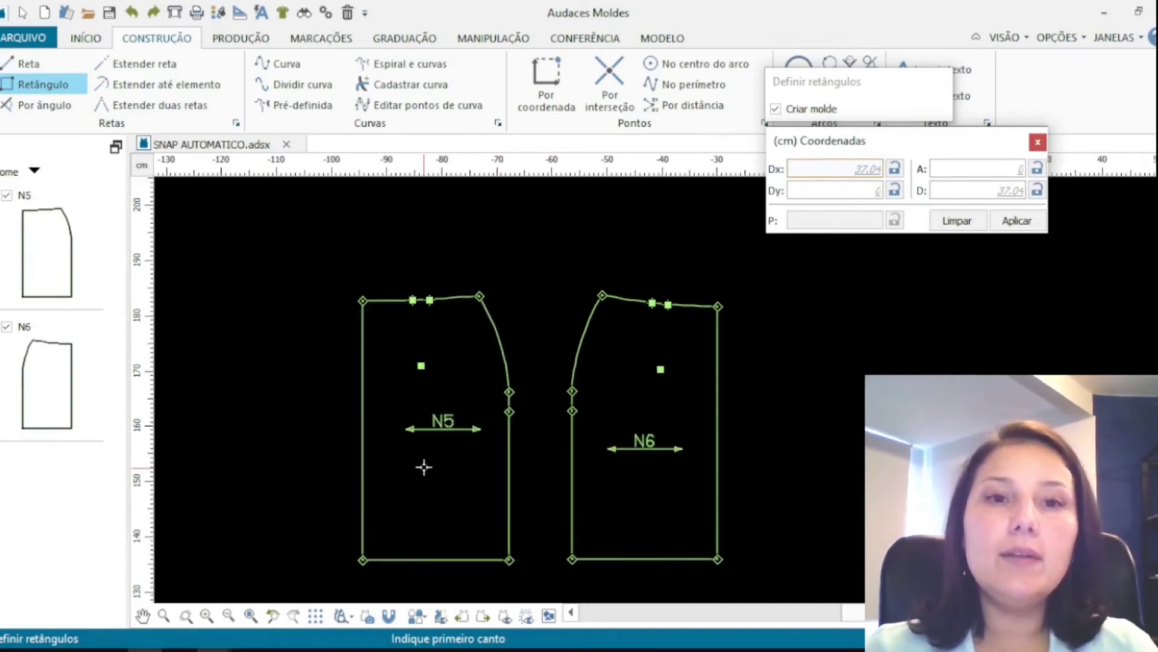
click(242, 550)
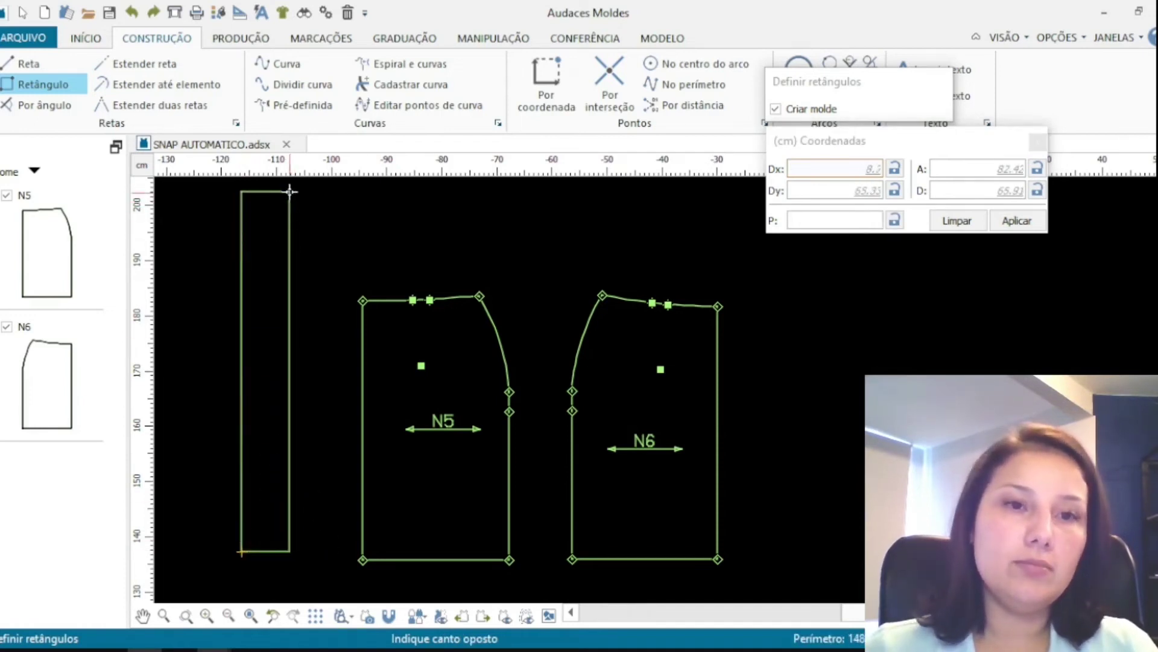
key(Escape)
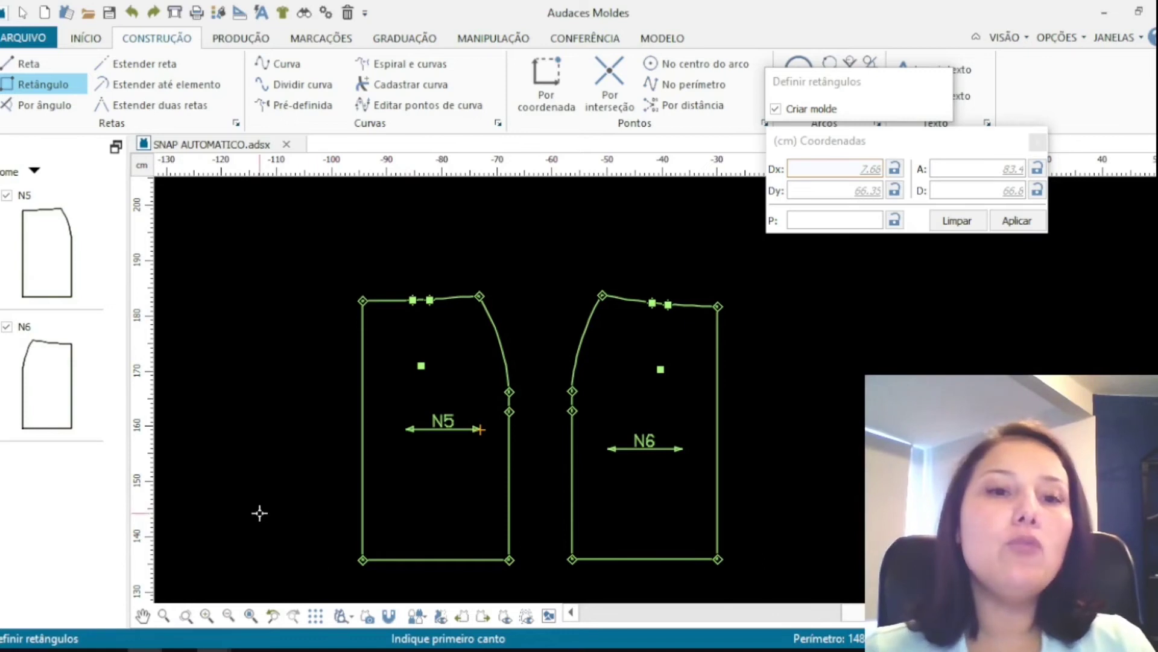
click(276, 215)
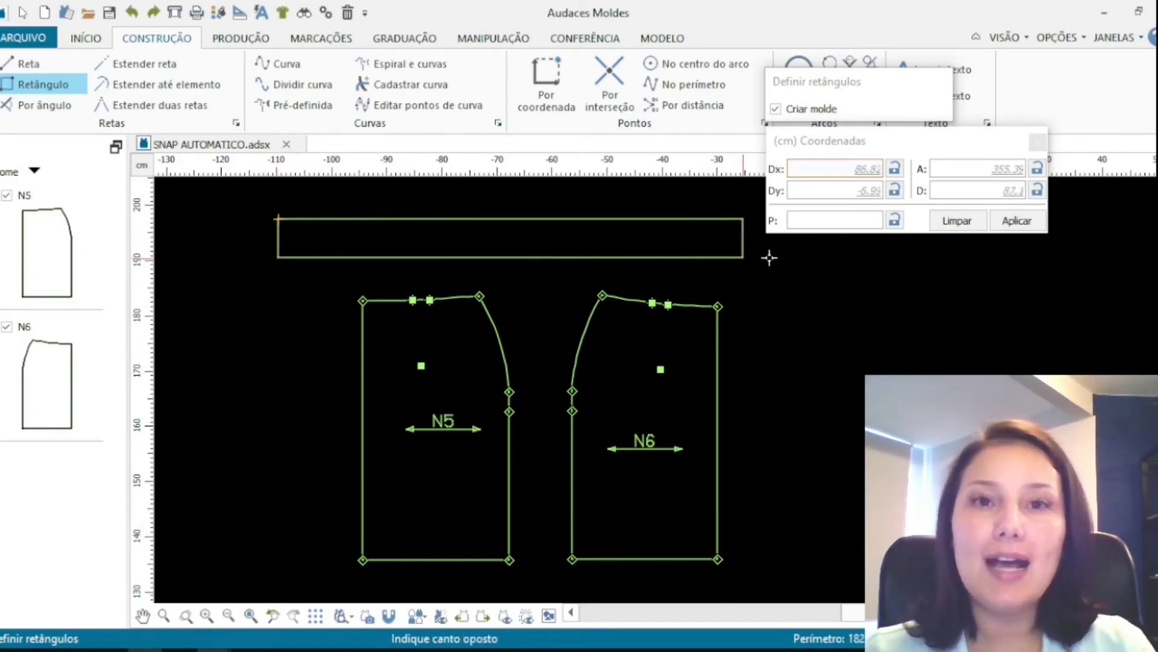
key(Escape)
click(302, 573)
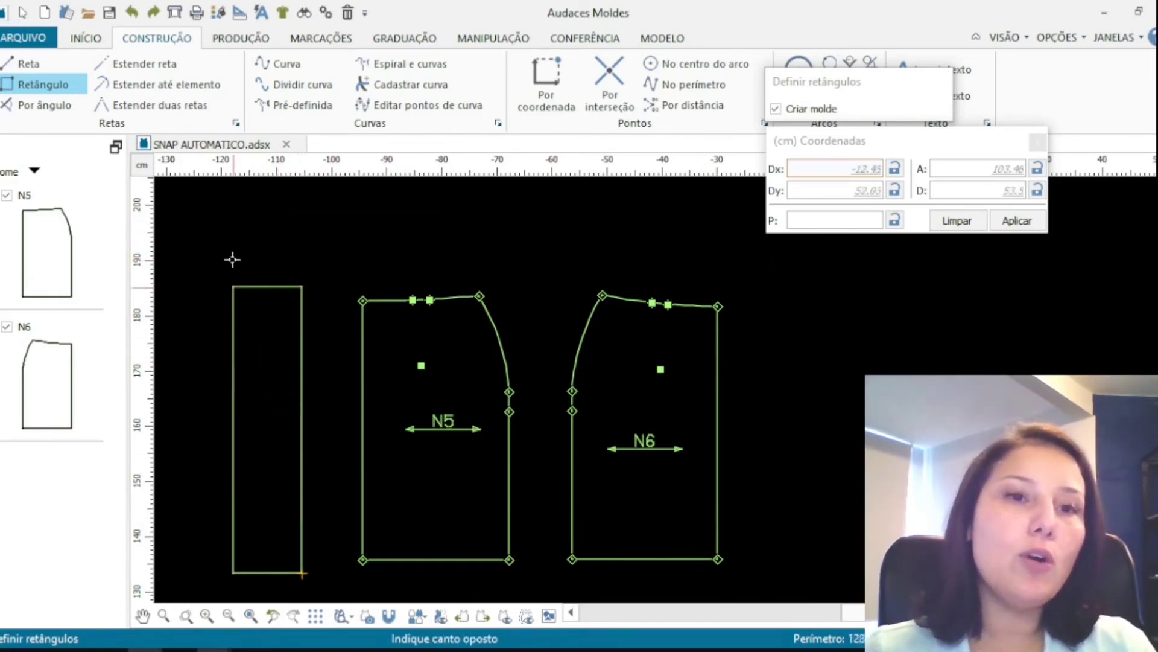
key(Escape)
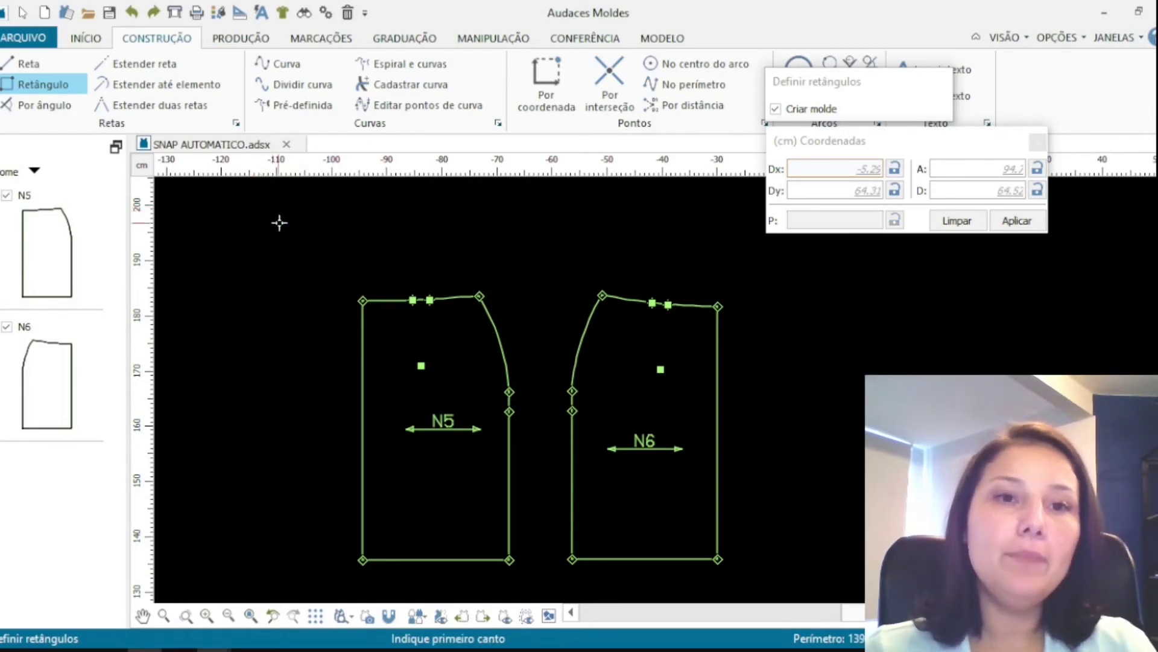
Create a rectangular pattern piece 8 cm wide and 76 cm high beside N5's straight side.
scroll(443, 356, down, 2)
scroll(389, 232, up, 1)
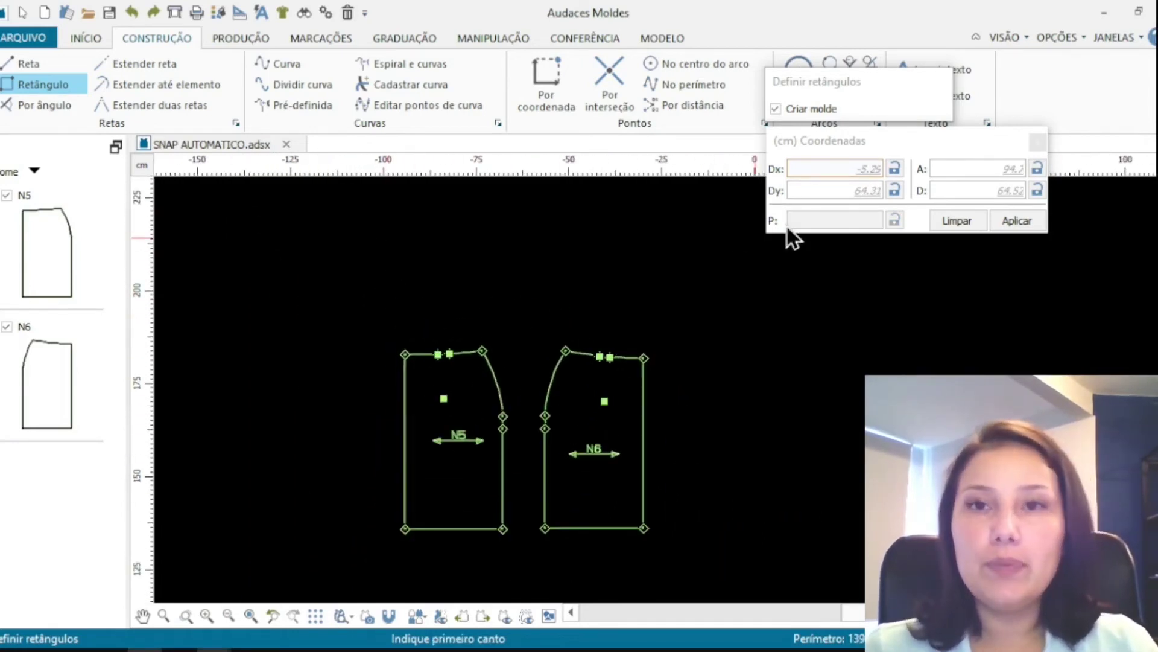
click(323, 535)
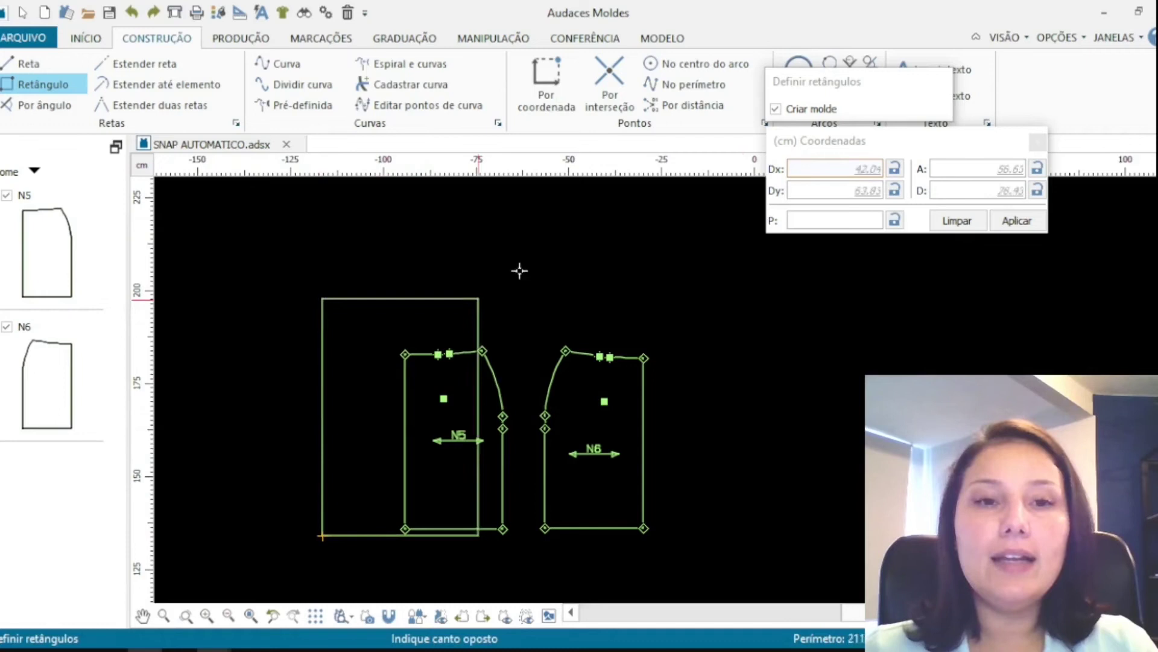
click(802, 169)
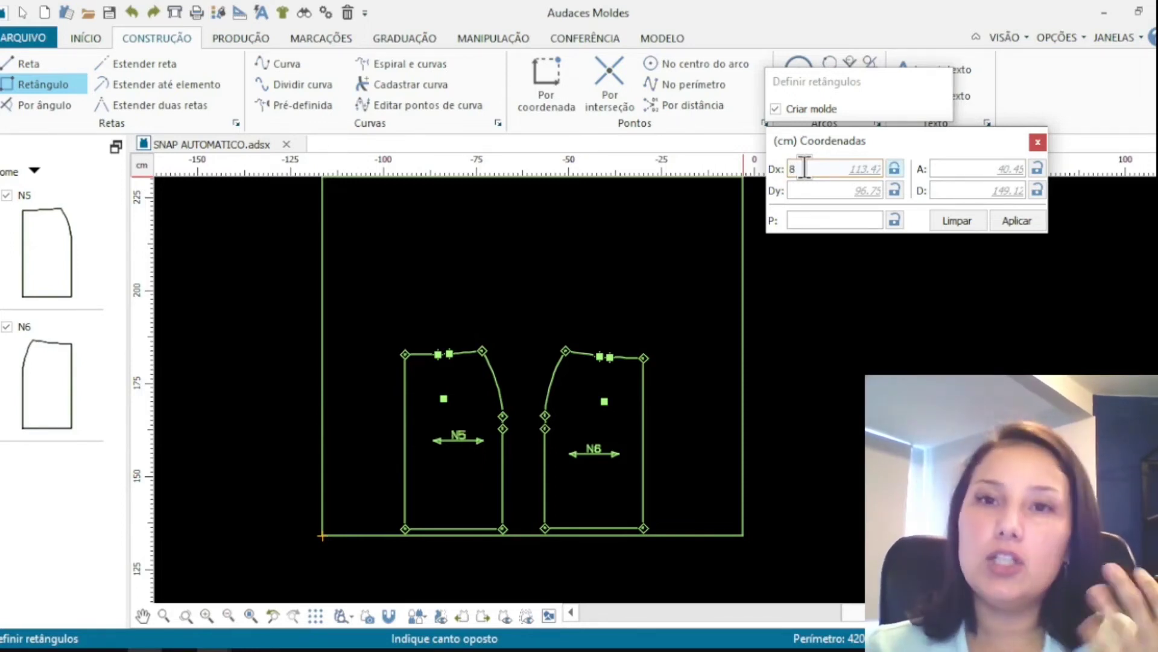
click(805, 190)
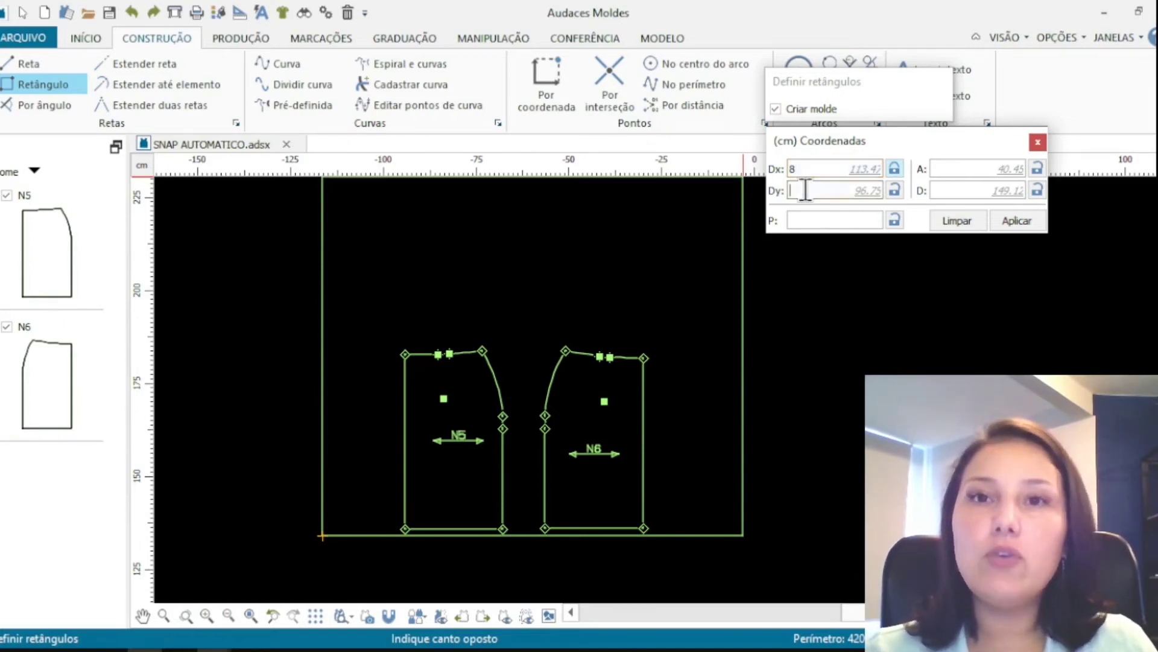
text(76)
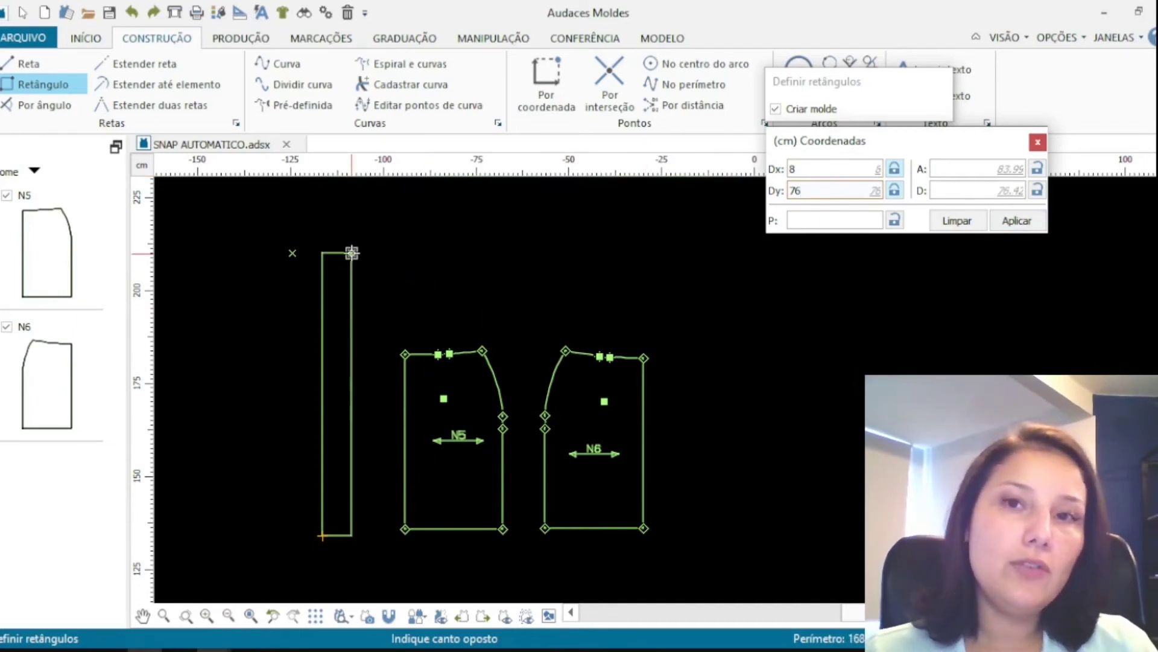
click(352, 253)
scroll(344, 266, up, 3)
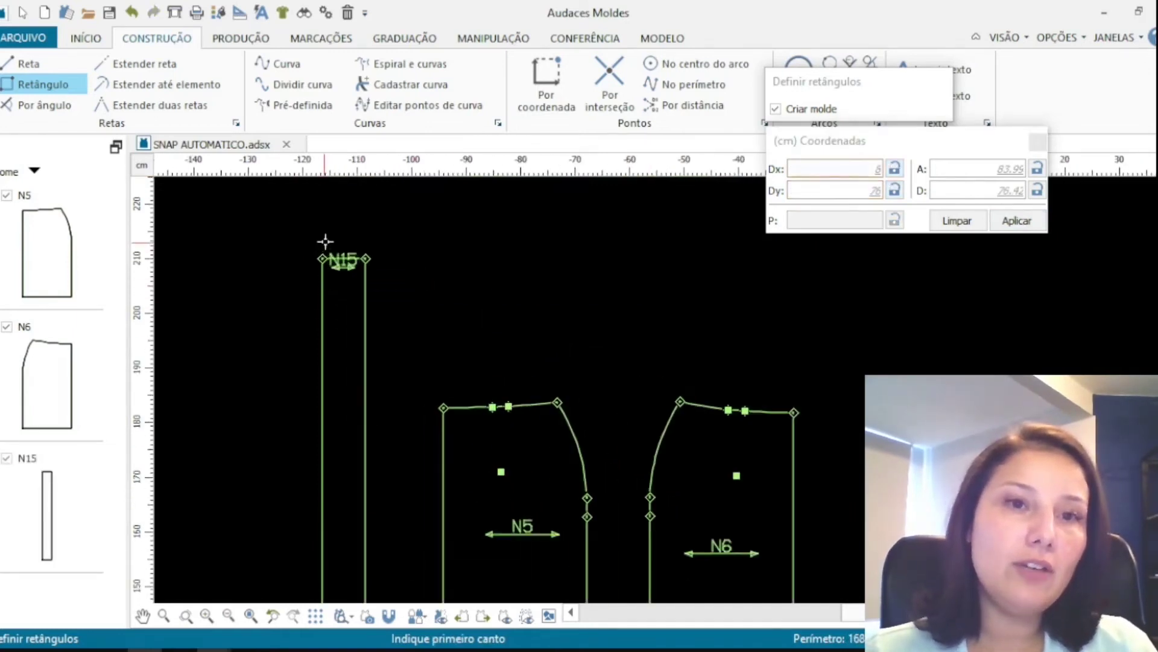
scroll(388, 292, down, 5)
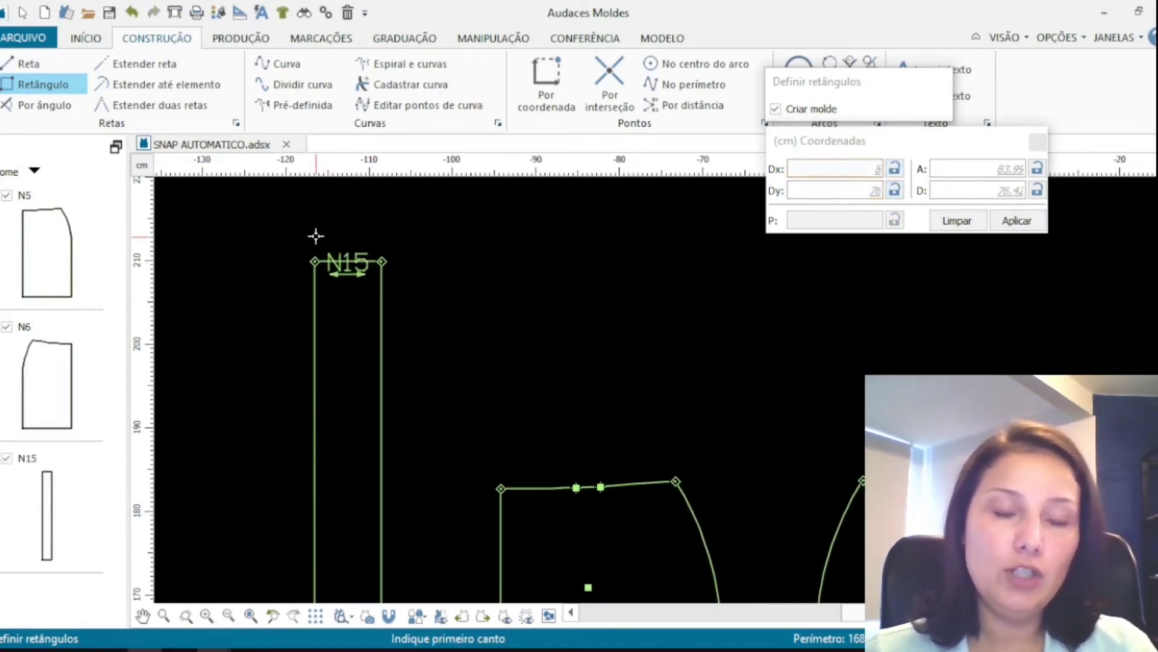
key(Escape)
scroll(422, 414, up, 1)
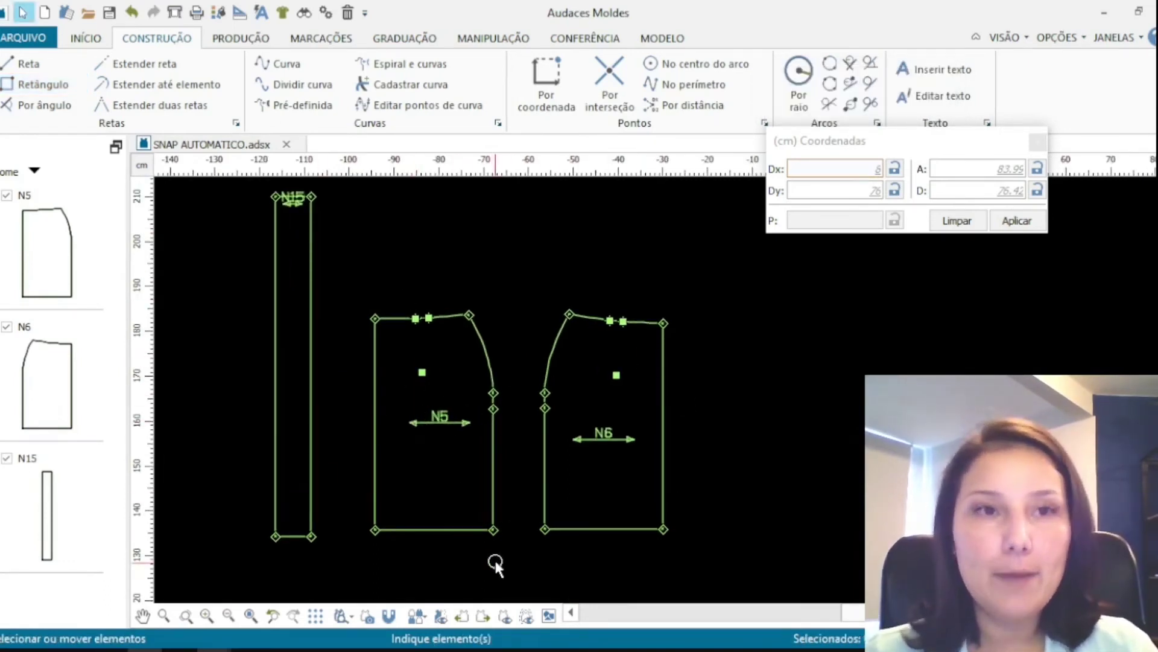
Set N5's grain direction along its long straight side, using Sentido do fio in Pontos do molde mode with Girar molde enabled.
click(241, 38)
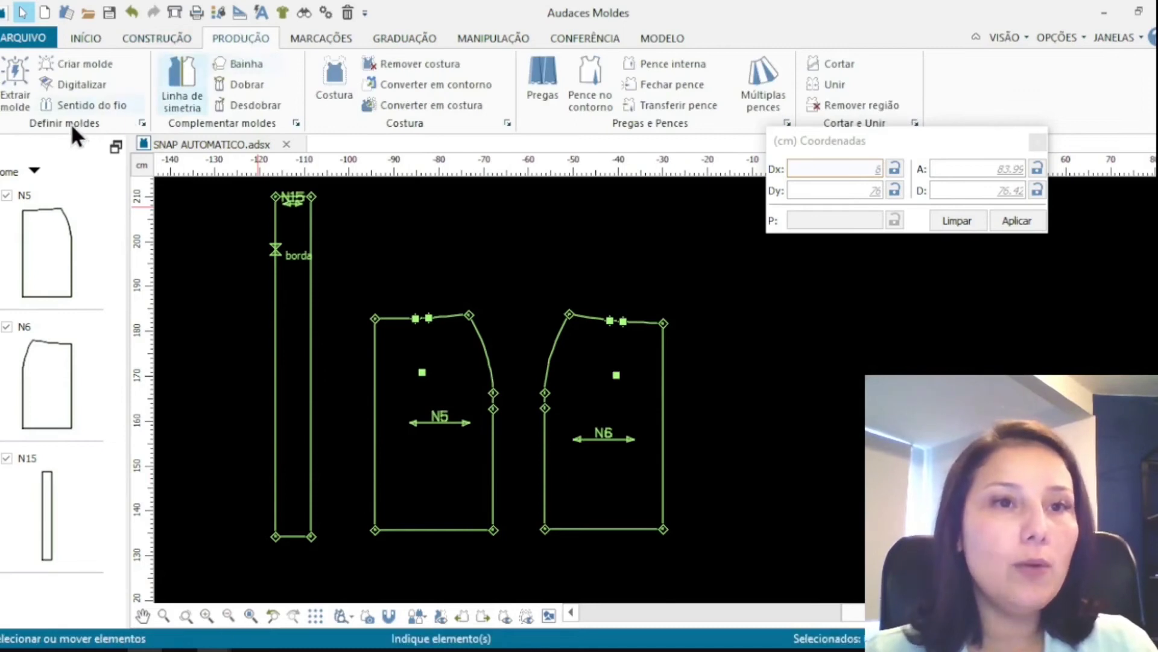
click(84, 103)
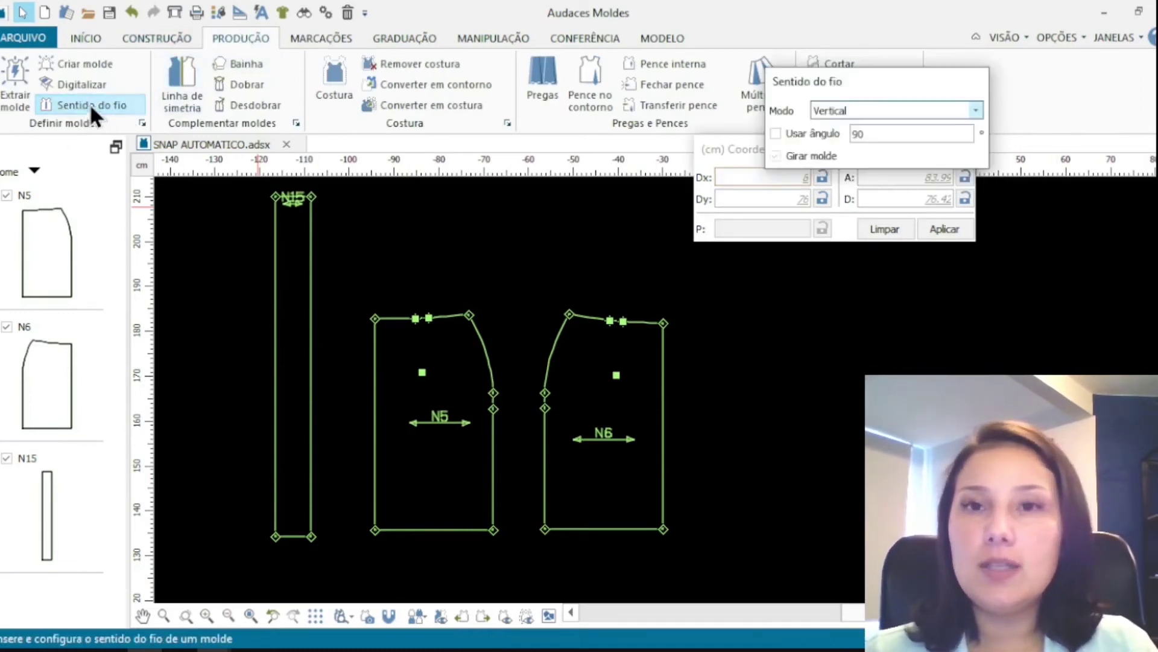
click(820, 93)
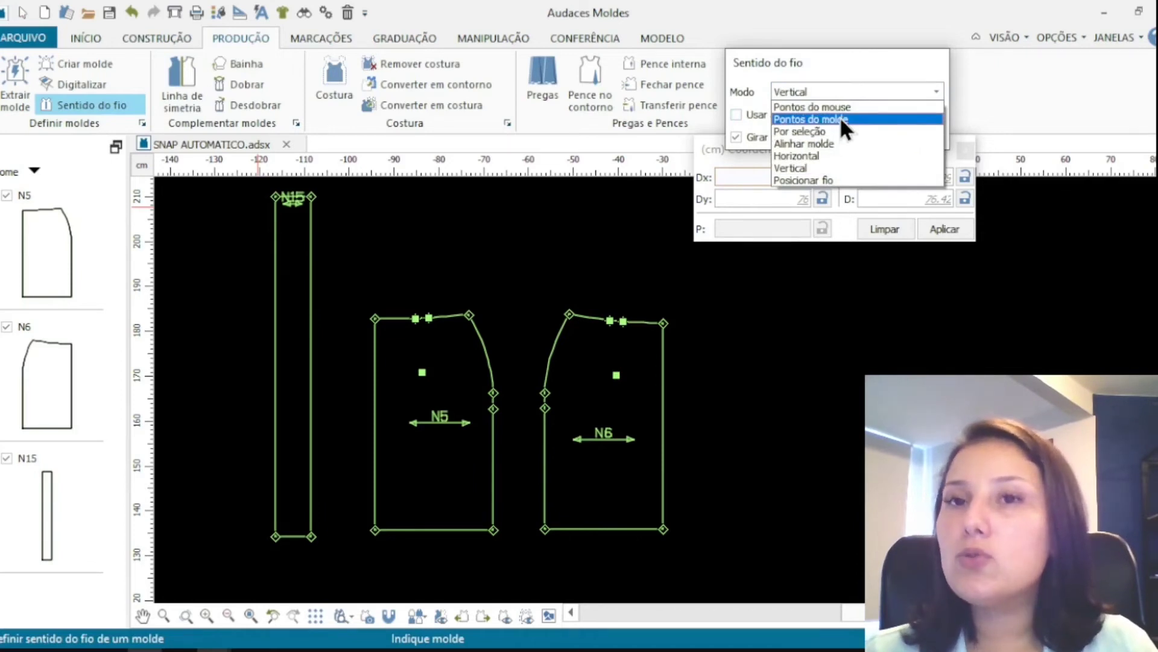
click(839, 118)
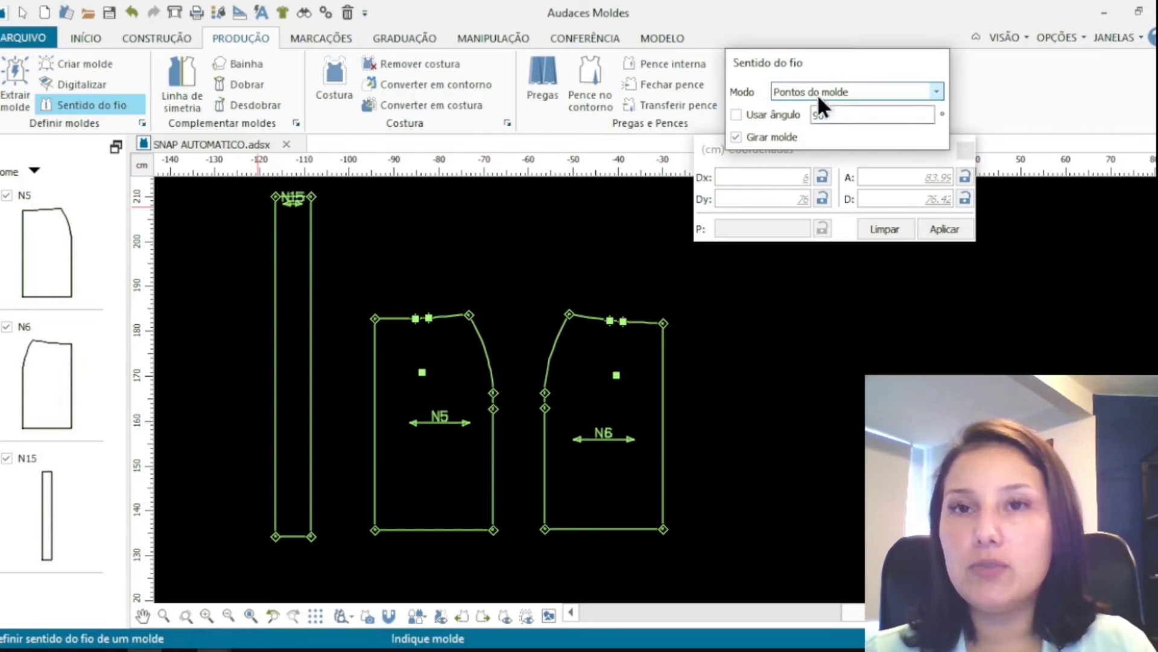
click(737, 115)
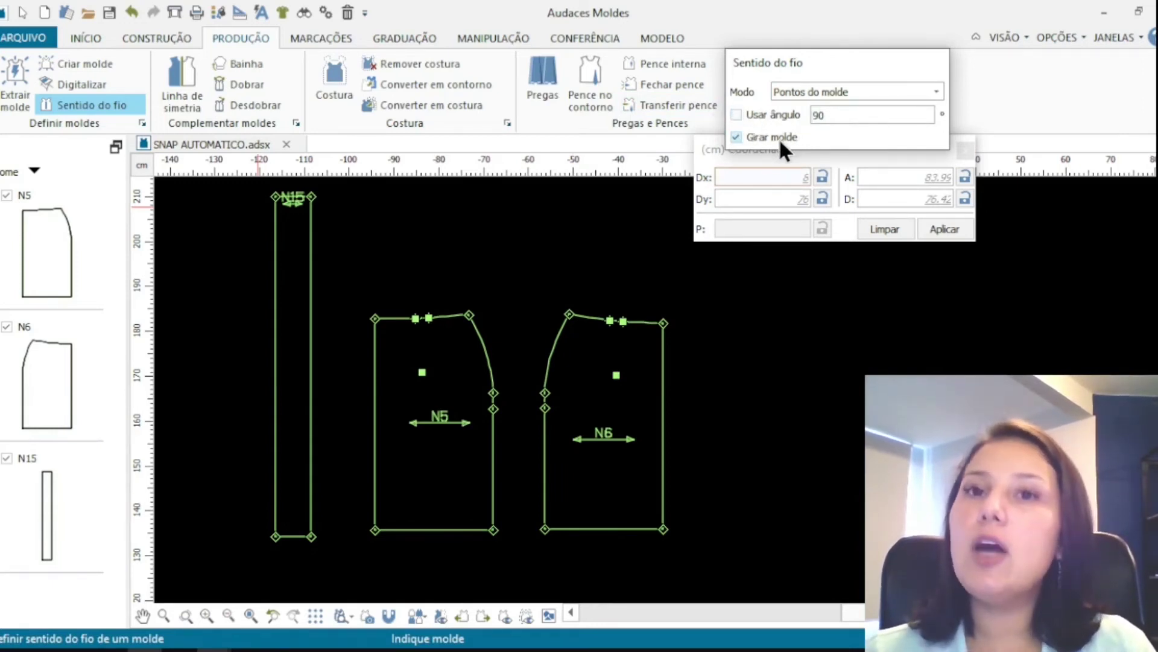
scroll(369, 445, up, 2)
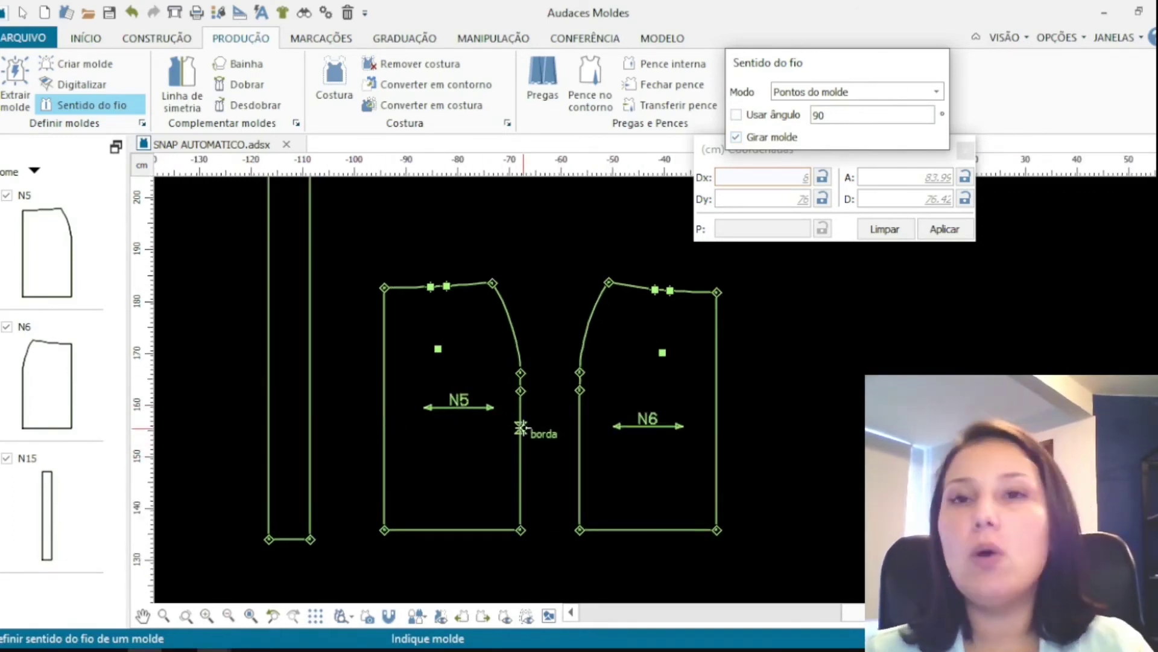
click(521, 427)
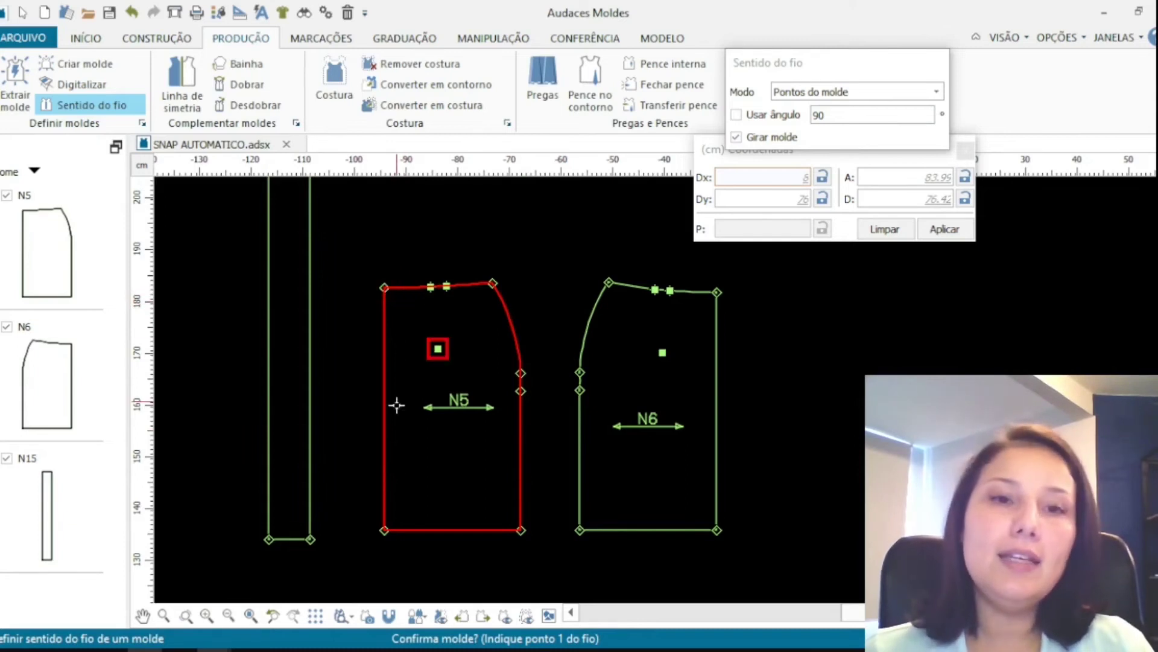
click(382, 290)
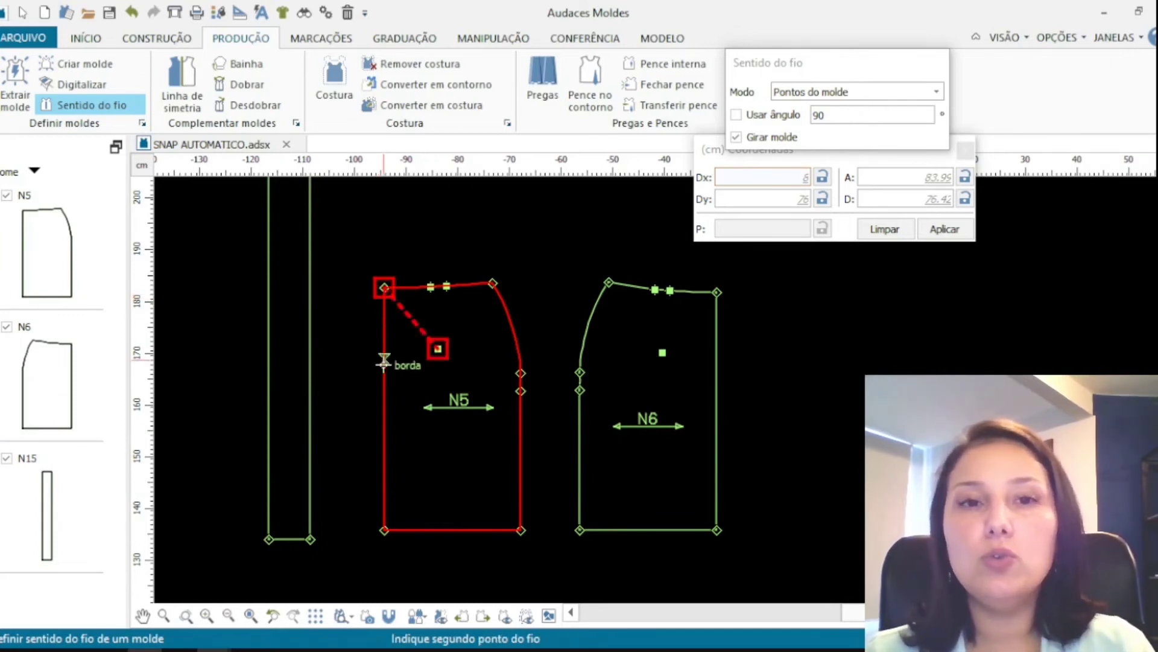
click(383, 531)
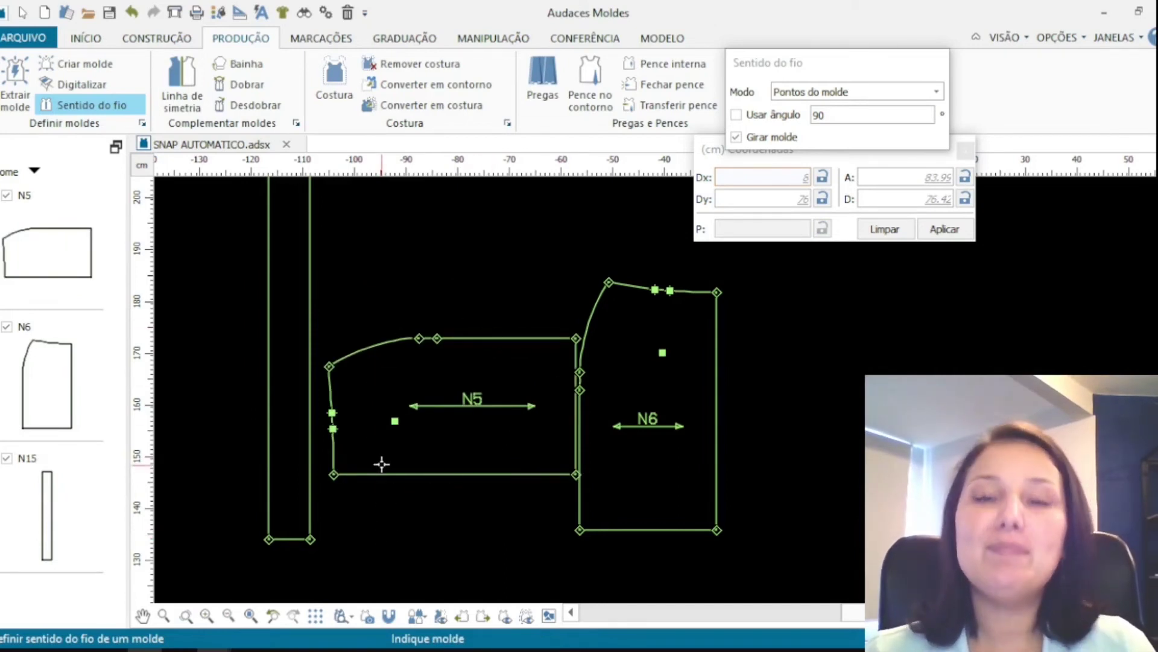
Set N6's grain direction along its long straight side, from the waist corner to the hem corner, rotating the piece.
scroll(382, 464, down, 2)
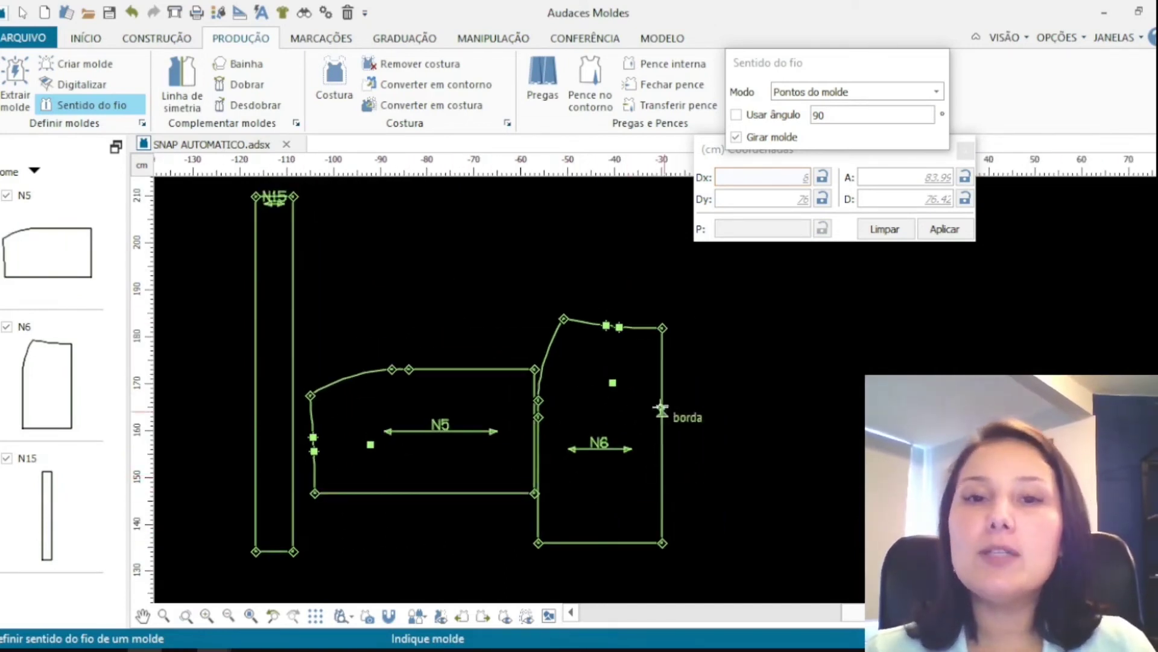
click(662, 328)
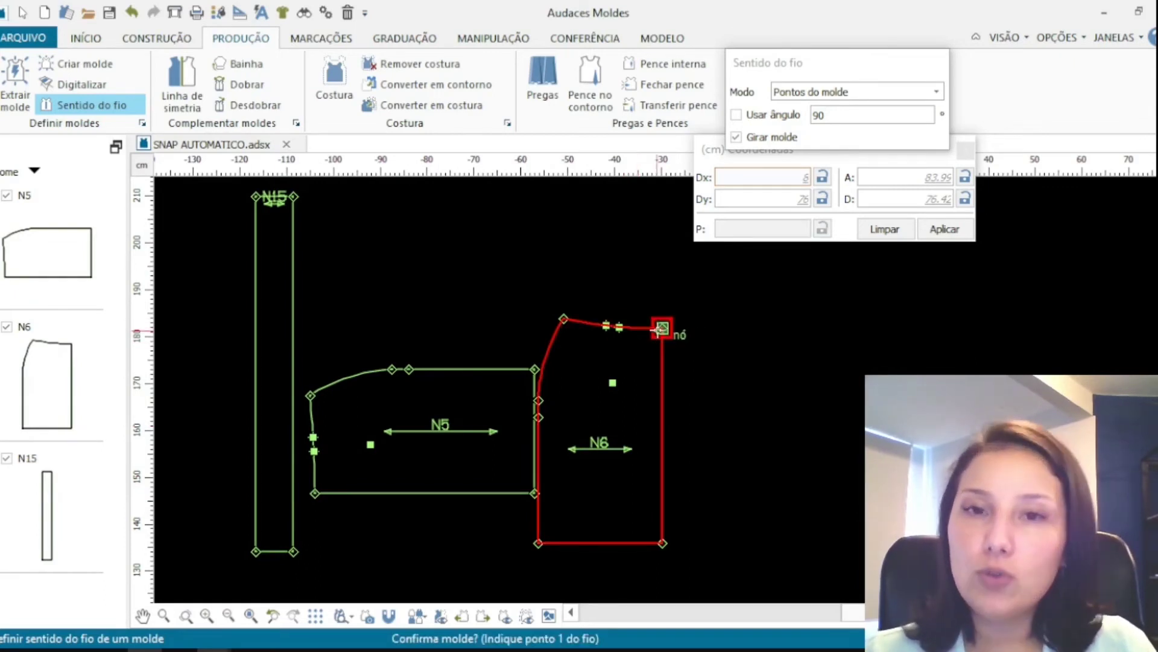
click(662, 327)
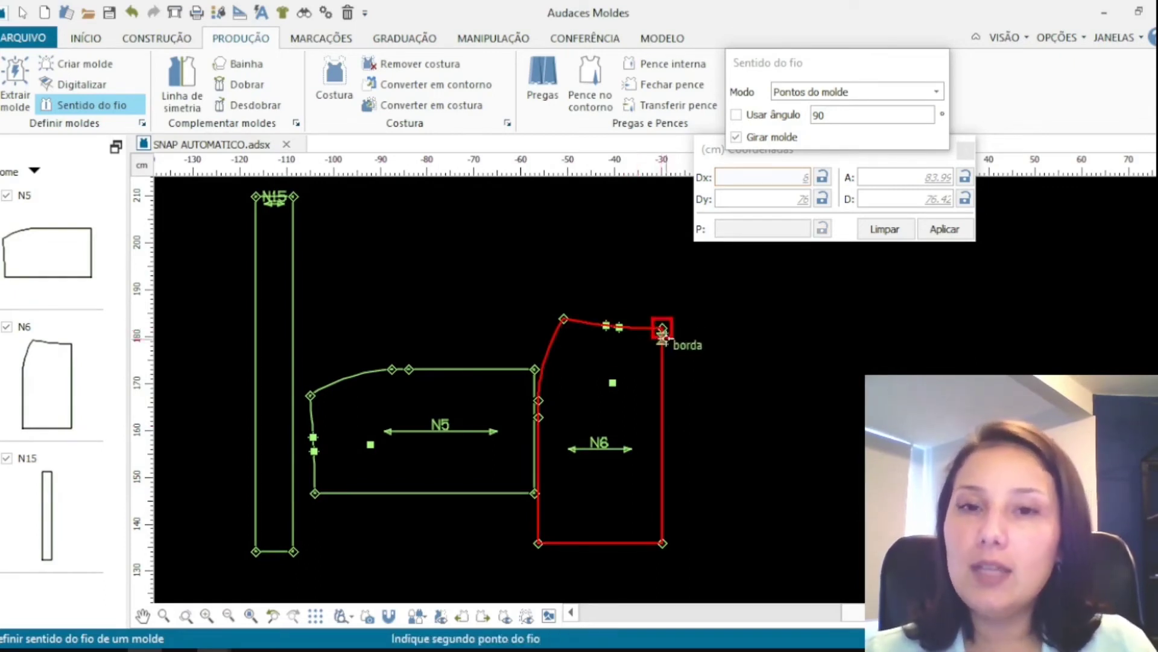
click(688, 529)
key(Escape)
Move the rotated piece N6 directly above N5, clear of its contour.
drag(674, 329, 556, 204)
scroll(414, 400, down, 2)
scroll(460, 313, up, 3)
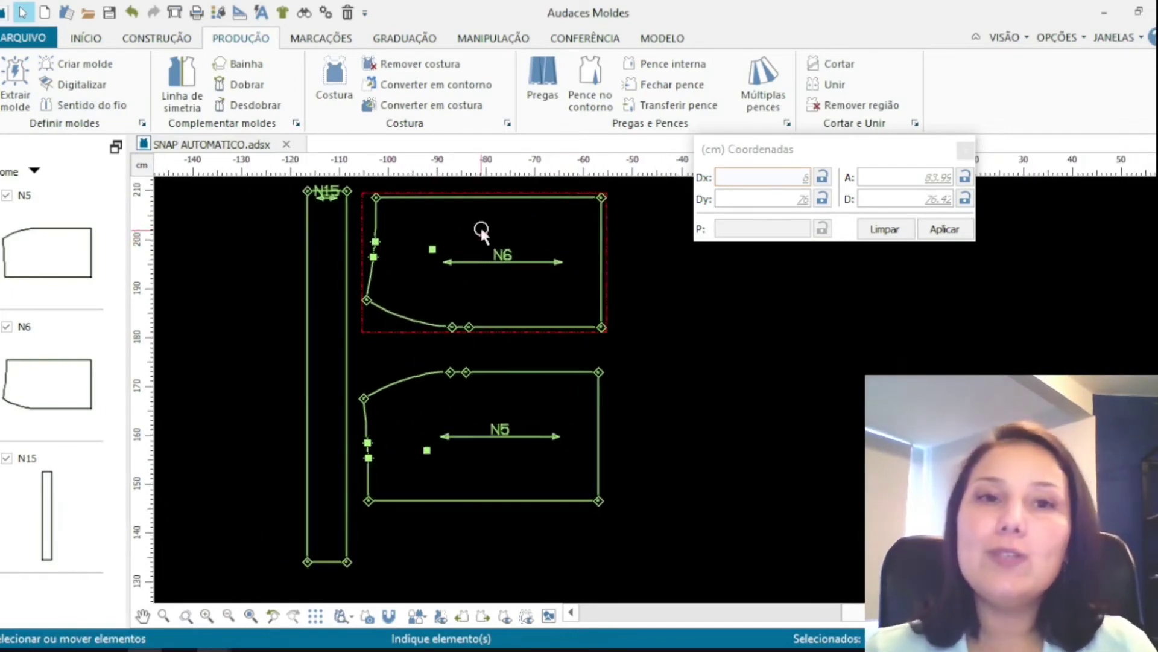
click(650, 371)
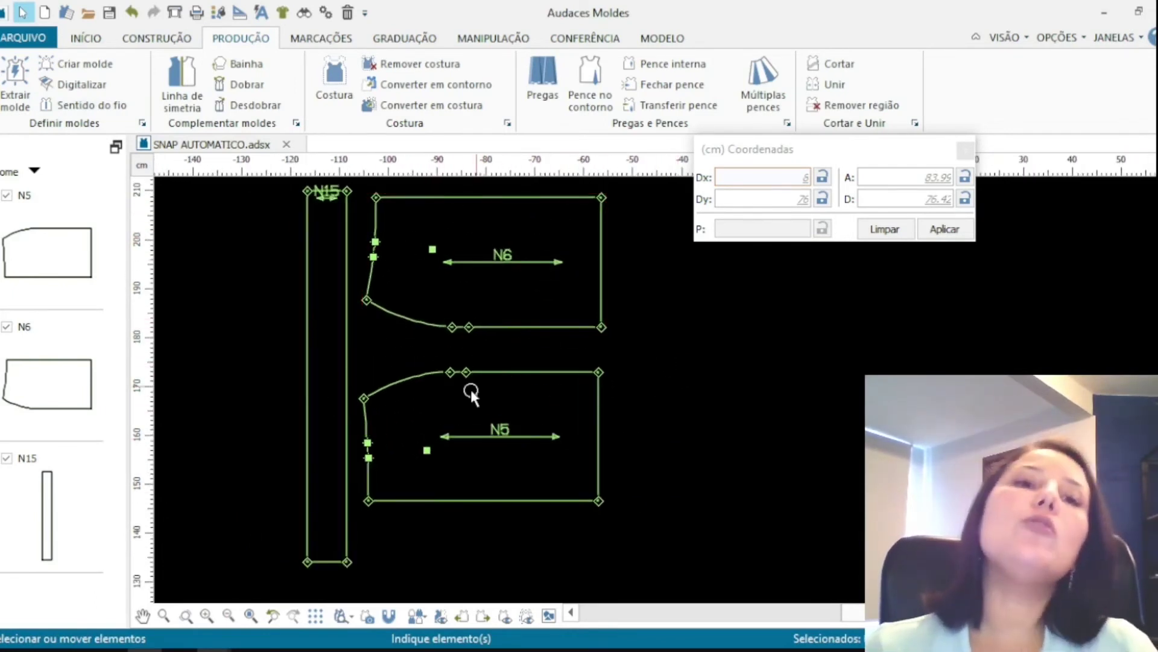
Shift the narrow rectangular piece N15 slightly farther away from N5 and N6.
scroll(408, 444, down, 3)
scroll(387, 355, up, 2)
drag(356, 343, 334, 318)
click(392, 373)
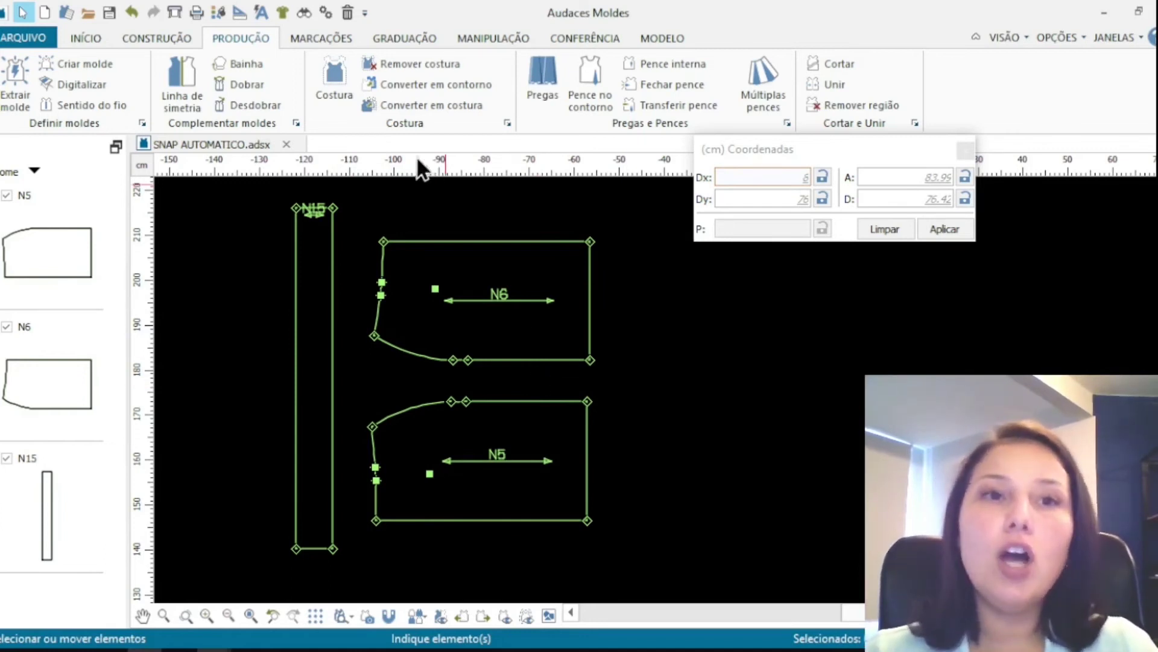
click(81, 103)
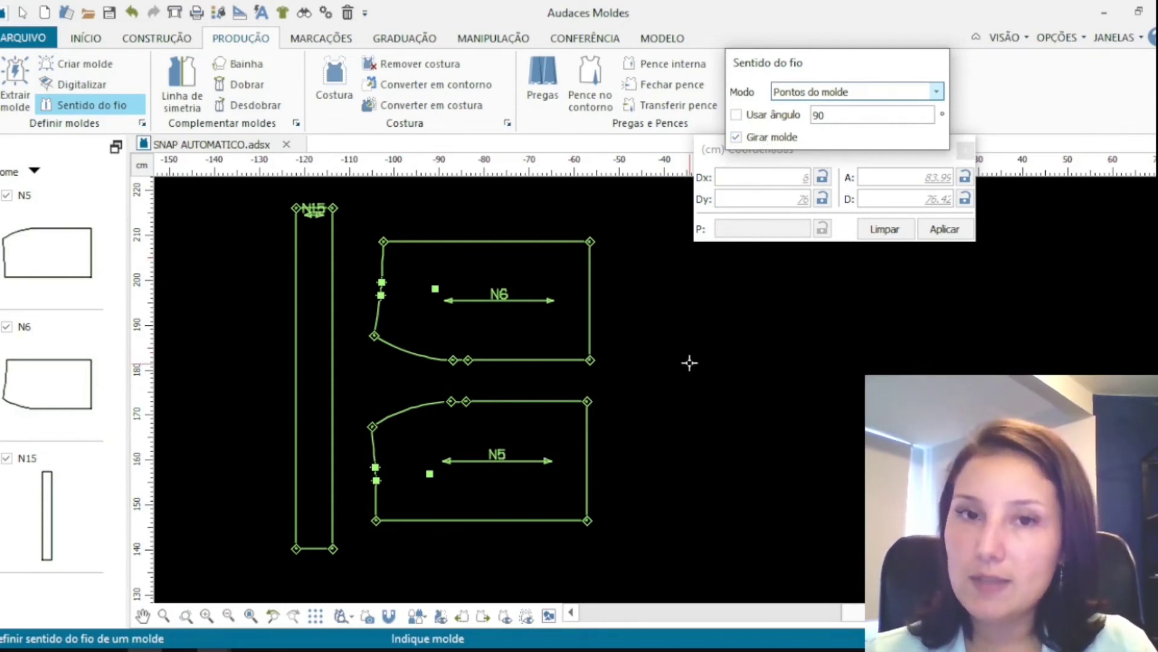
key(Escape)
scroll(484, 339, down, 2)
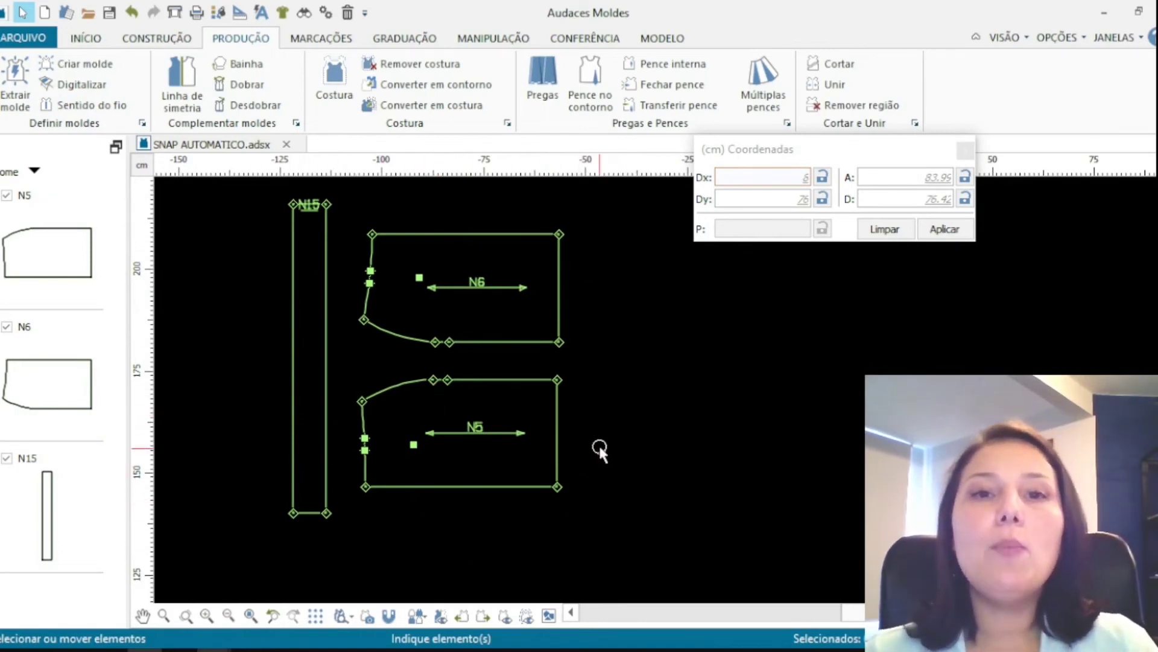
scroll(428, 458, up, 1)
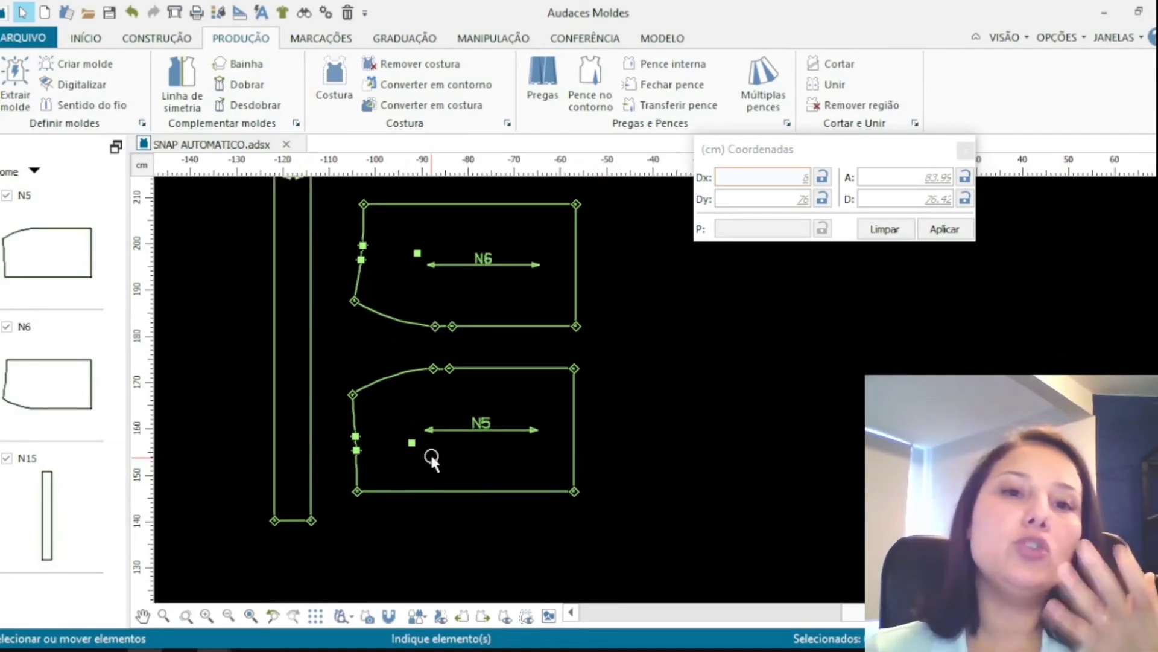
scroll(608, 457, down, 2)
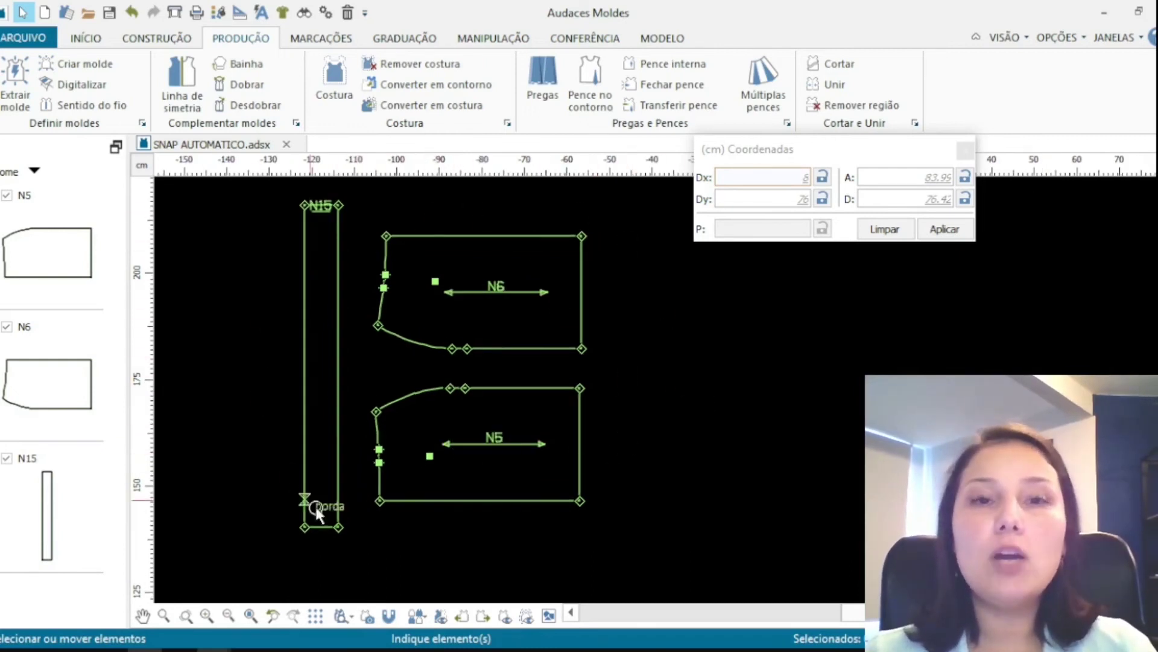
Rename piece N5 as FRENTE in the piece properties, and review its fabric and quantity-per-model fields.
right_click(610, 285)
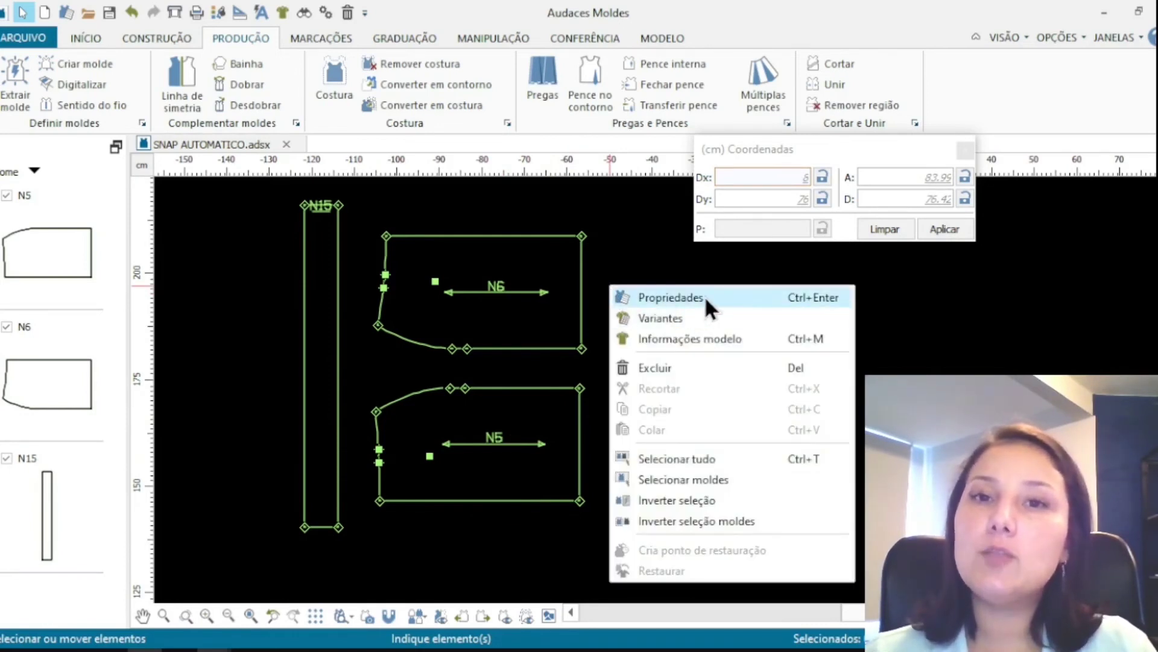
click(707, 298)
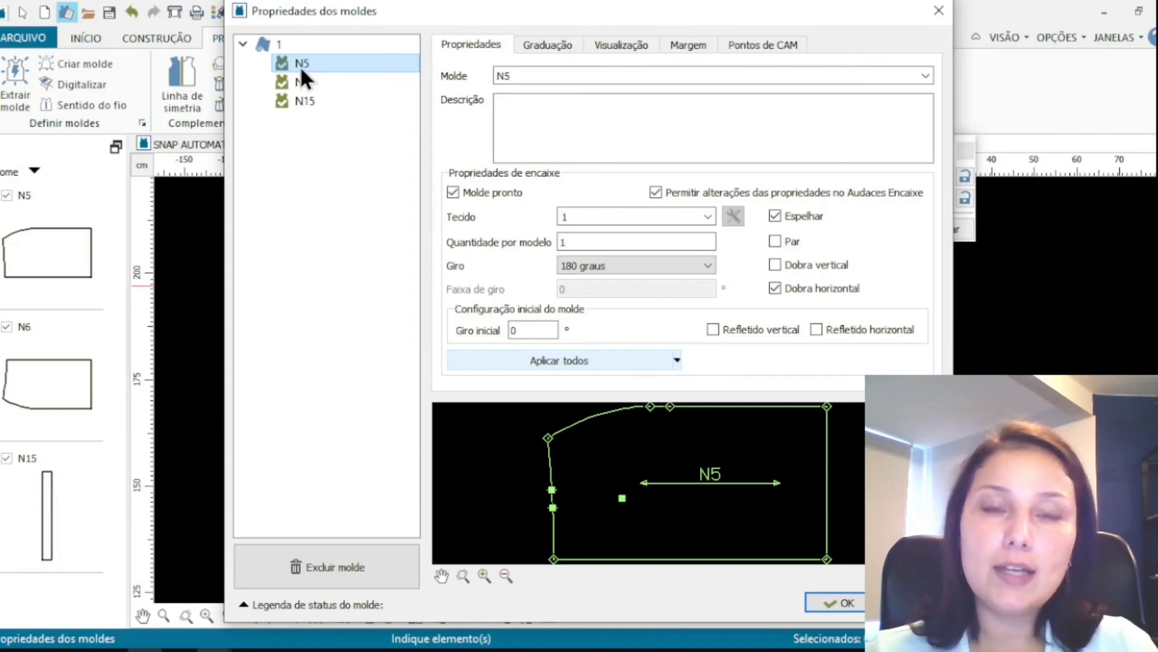
click(555, 76)
text(FRENT)
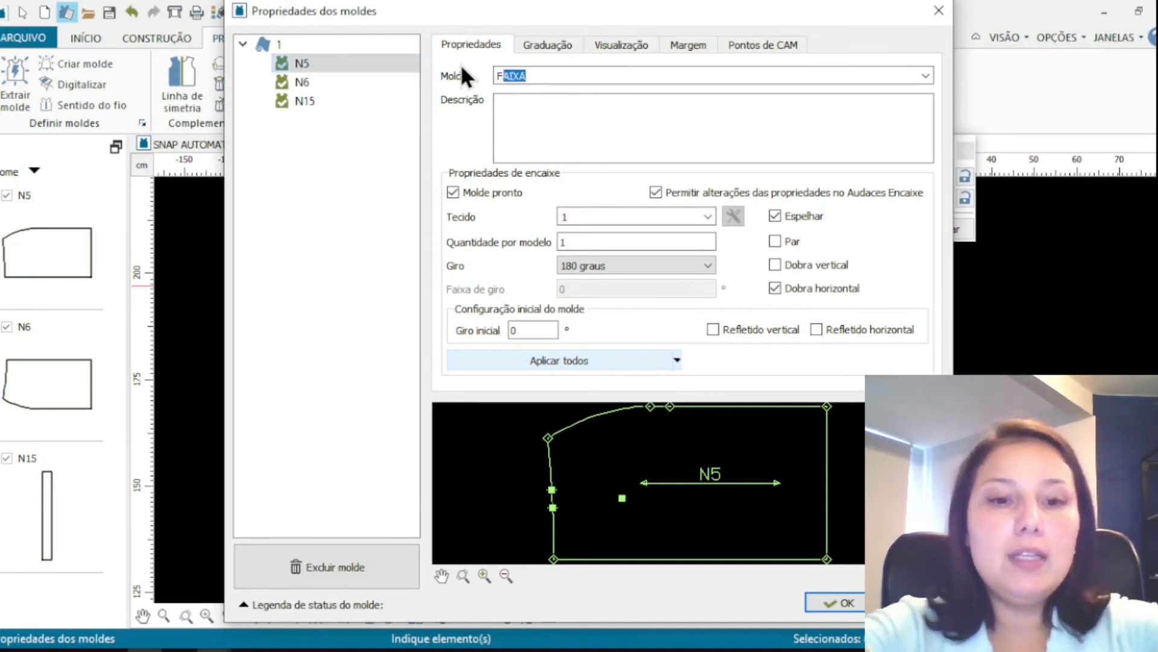
text(E)
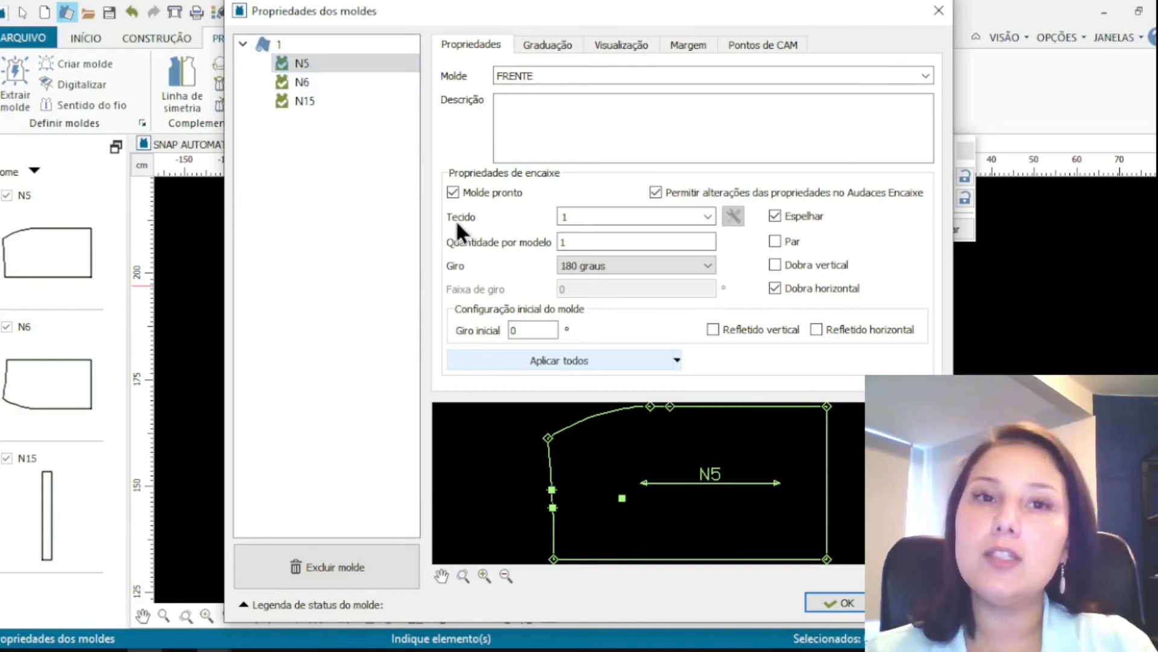
click(575, 216)
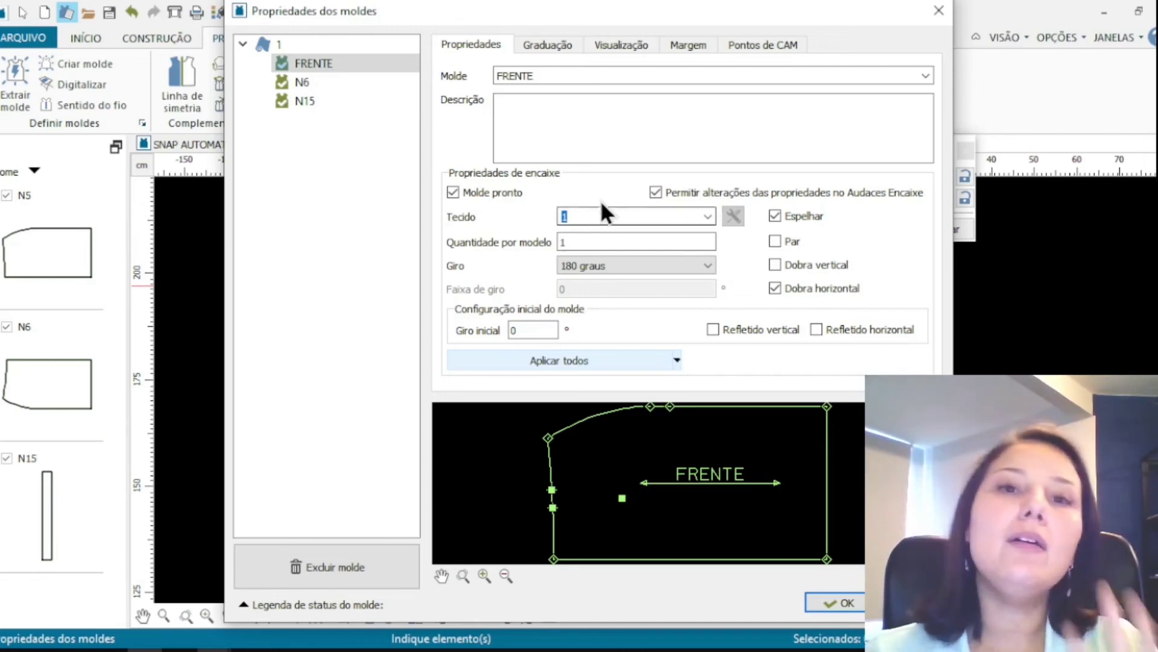
click(581, 217)
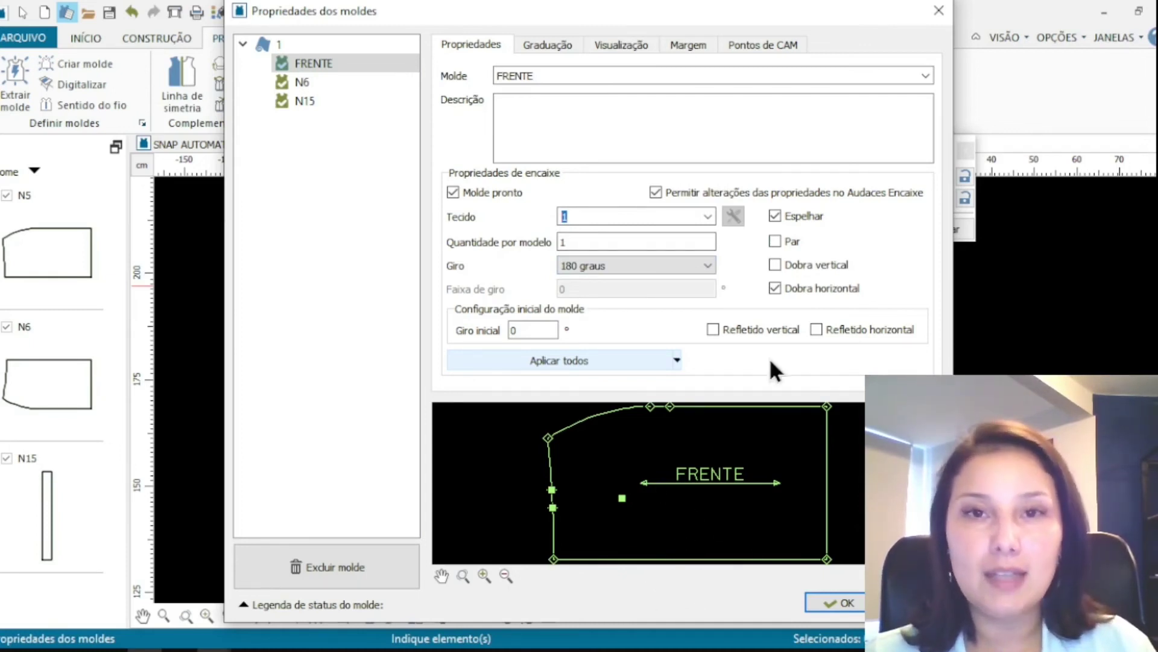
click(567, 242)
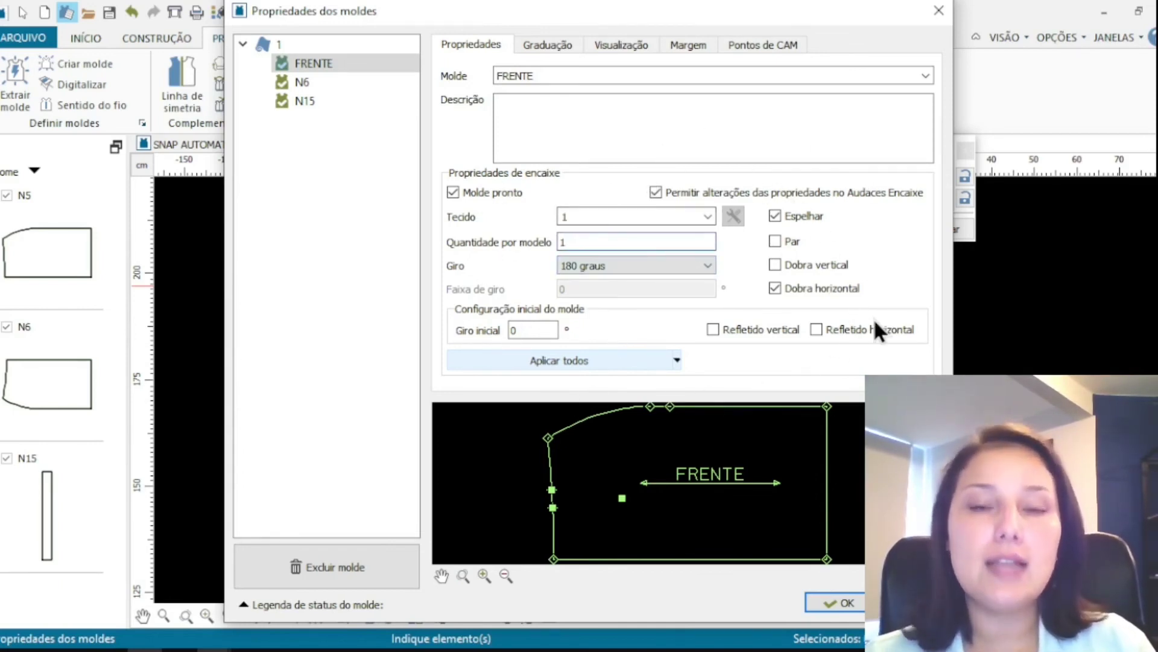
Rename piece N6 as COSTAS in the piece properties and enable its Par option.
click(307, 82)
double_click(506, 82)
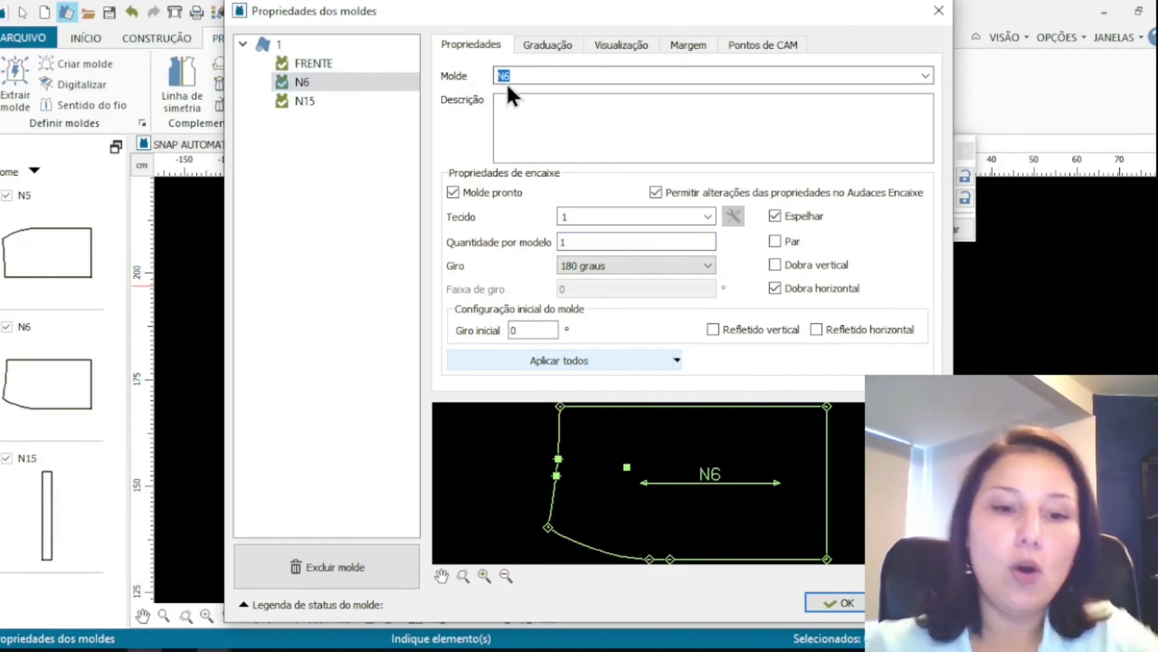
text(COSTAS)
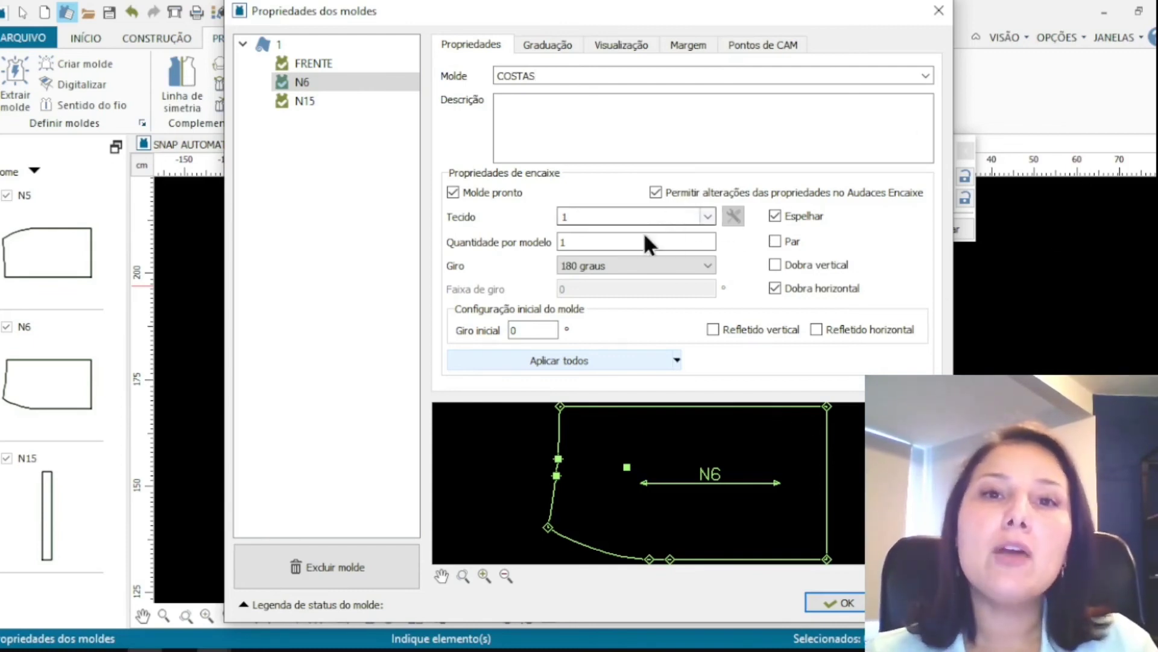
click(583, 242)
click(775, 241)
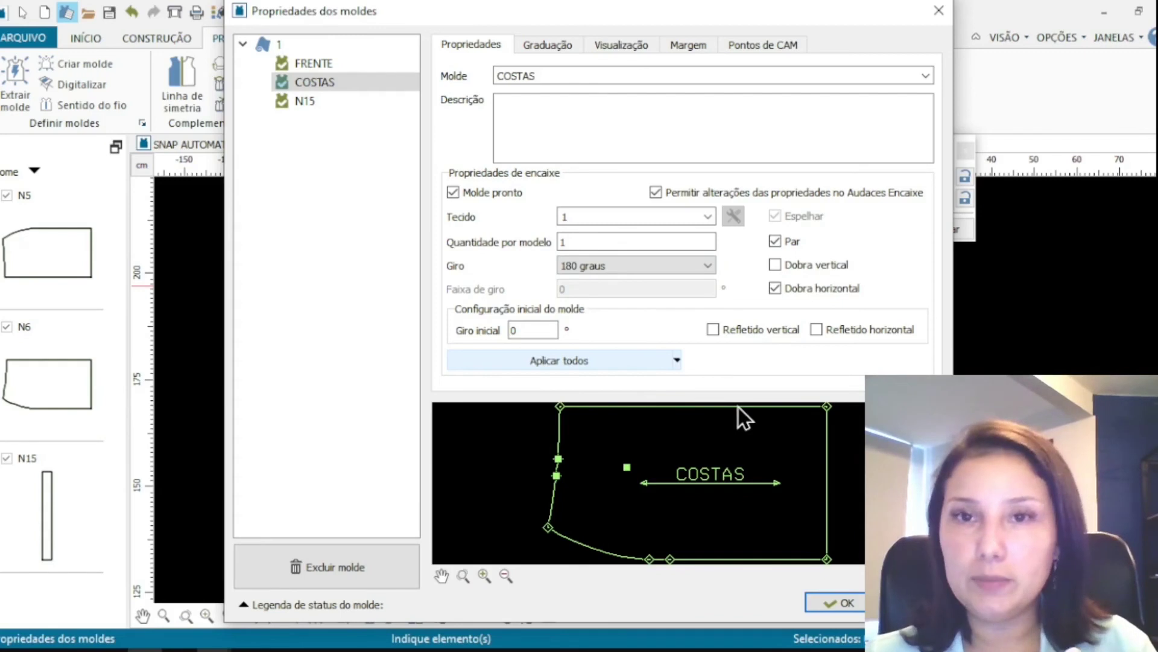
Rename the narrow rectangular piece N15 as COS and apply the piece properties.
click(311, 99)
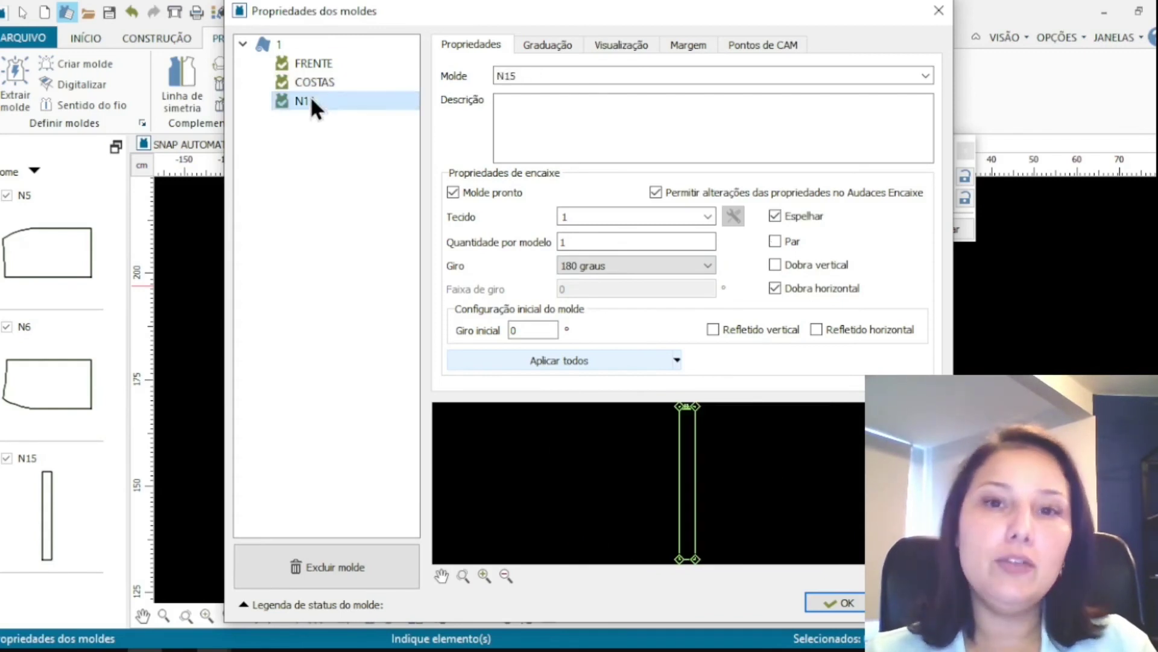
click(590, 77)
text(COS)
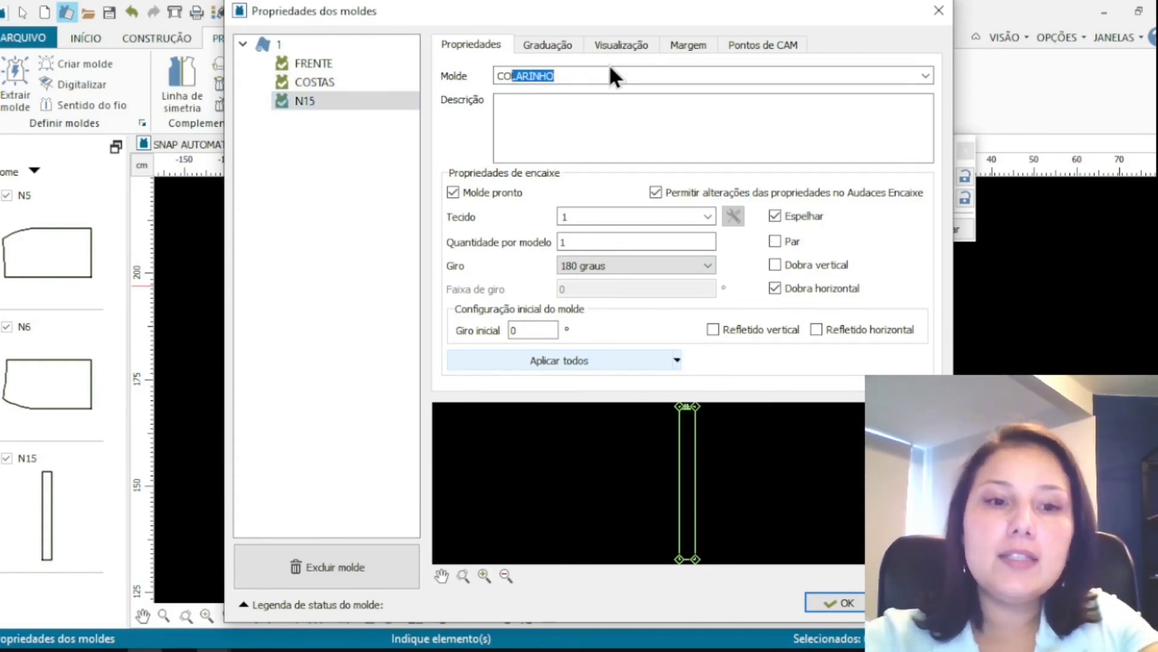
key(Delete)
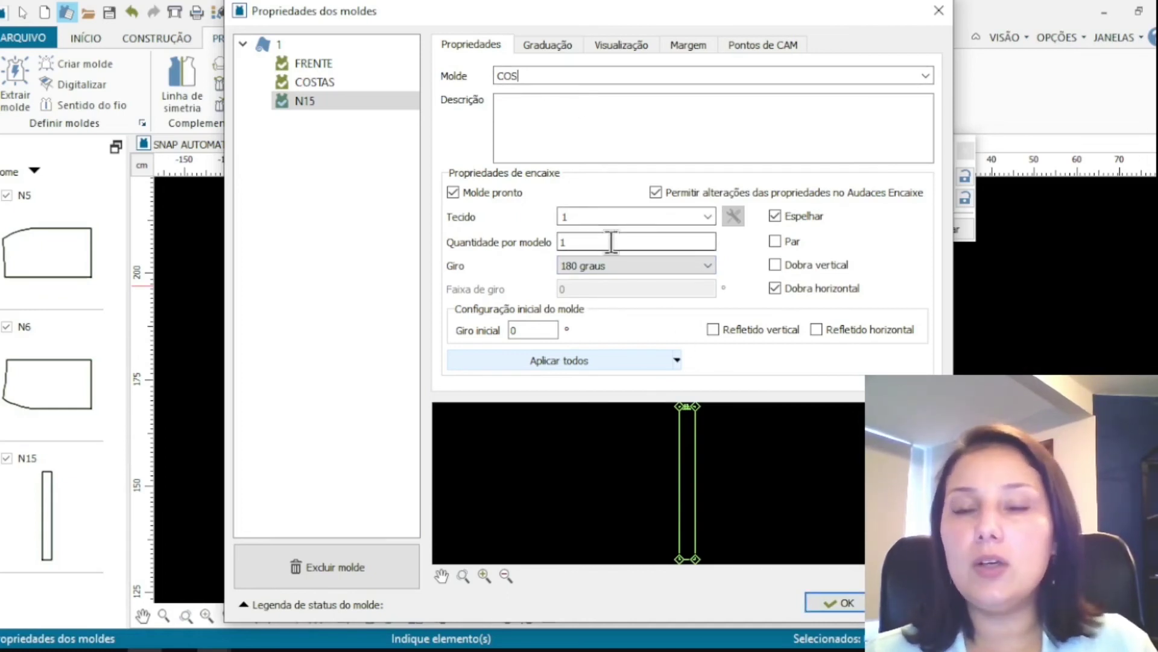
click(847, 600)
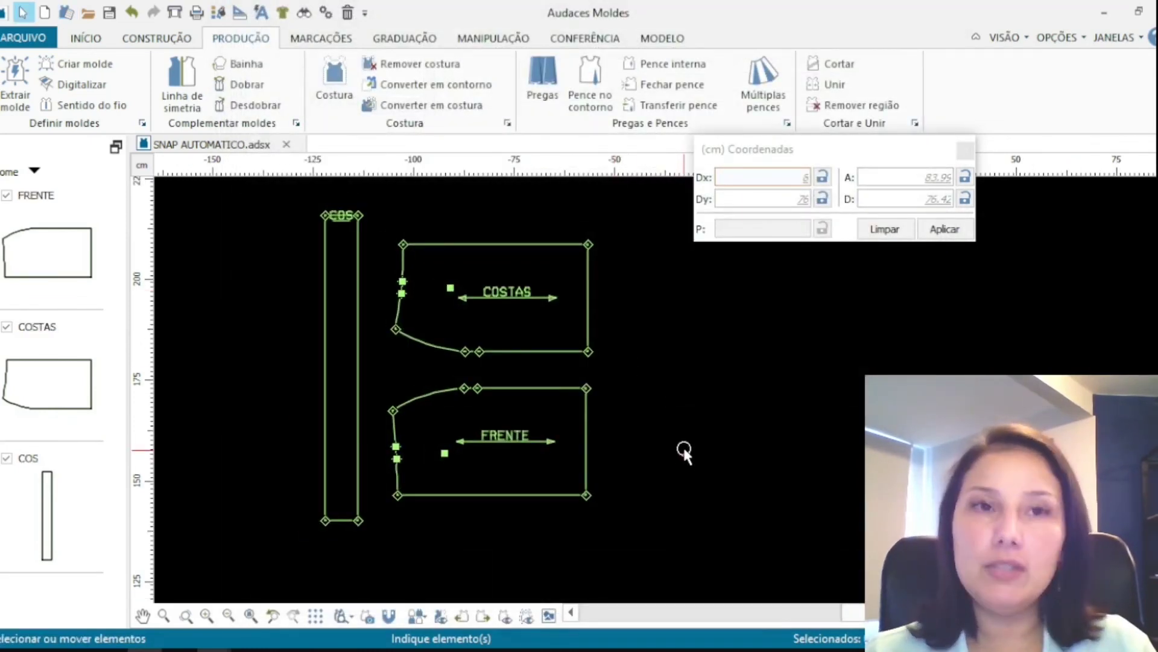
Unfold the FRENTE piece automatically across its long straight edge opposite the curved side.
click(257, 106)
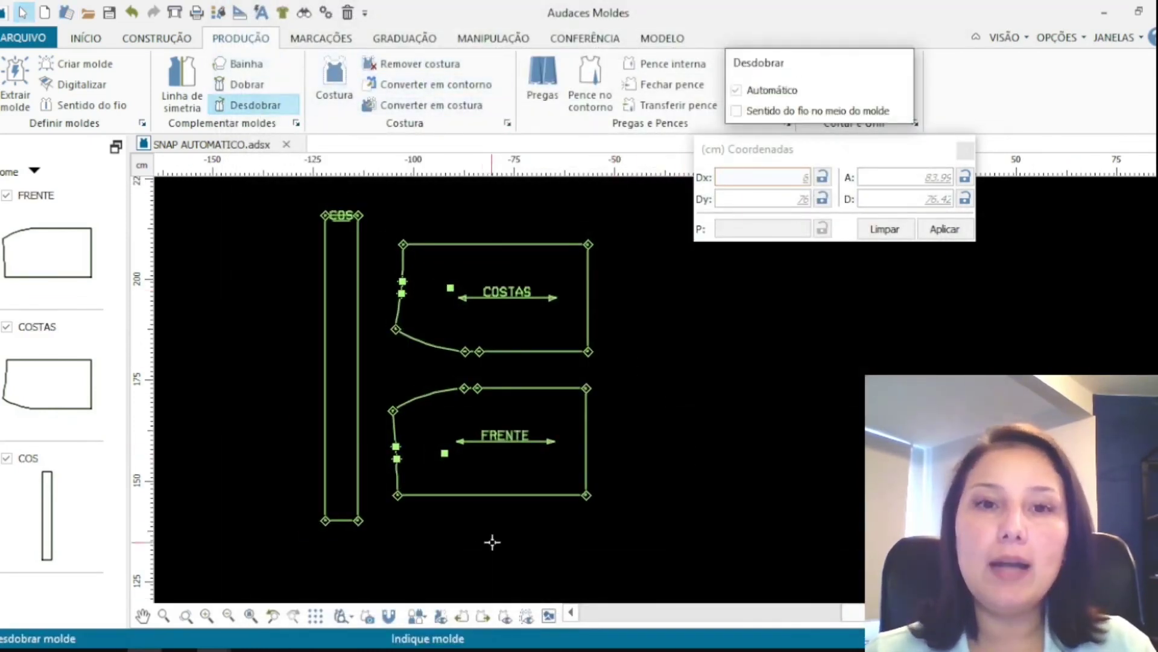
click(490, 494)
click(490, 490)
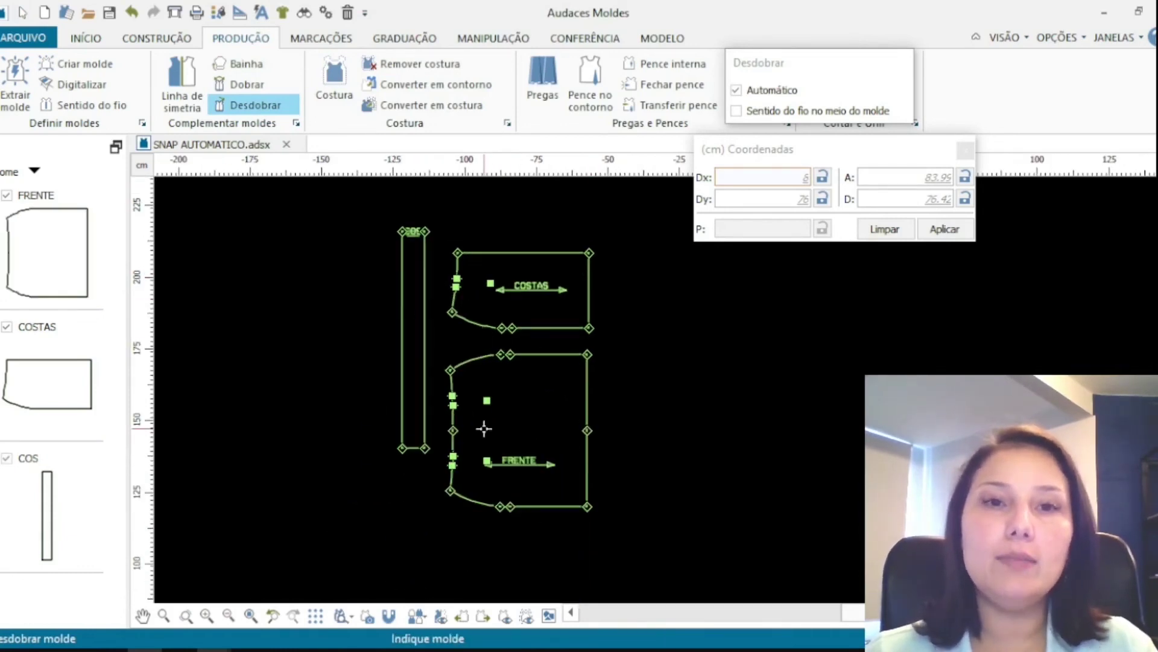
key(Escape)
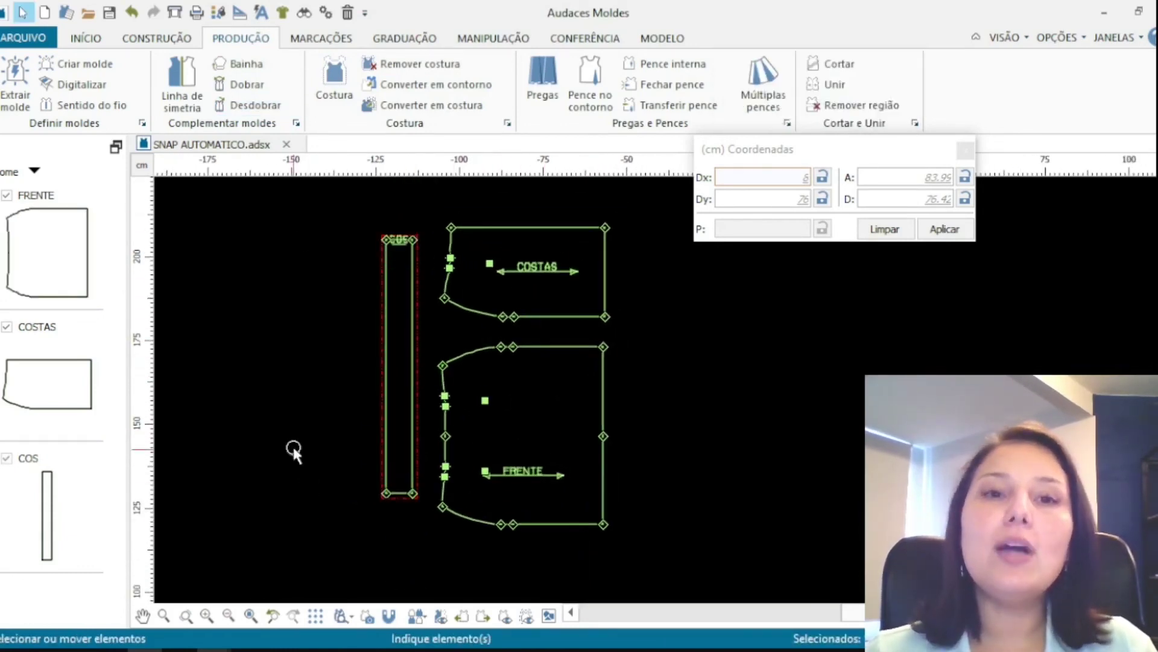
Add a 1 cm seam allowance around the COSTAS piece, with the seam position set to Todo molde.
scroll(638, 319, up, 1)
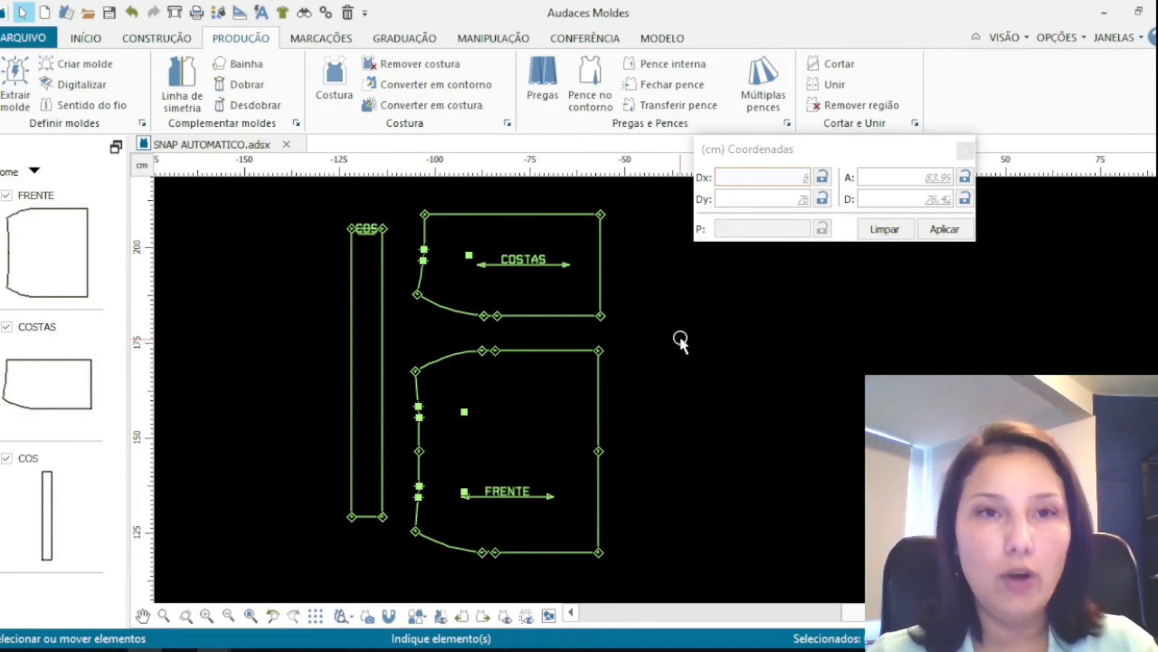
click(332, 71)
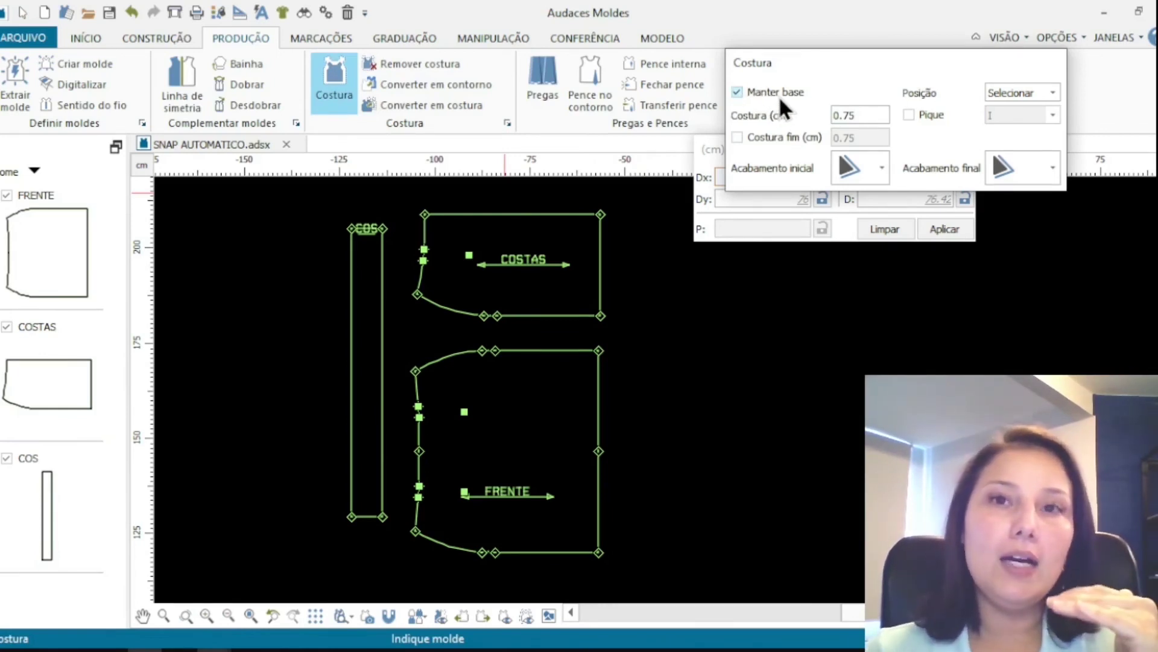
drag(878, 115, 800, 116)
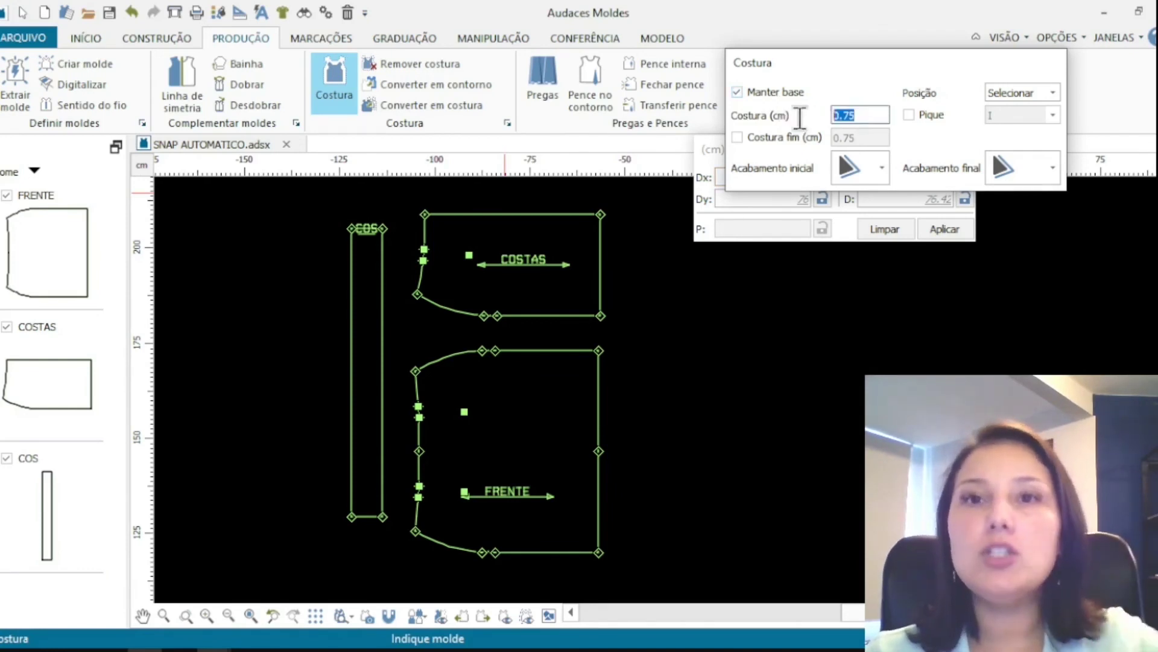
text(1)
click(1009, 93)
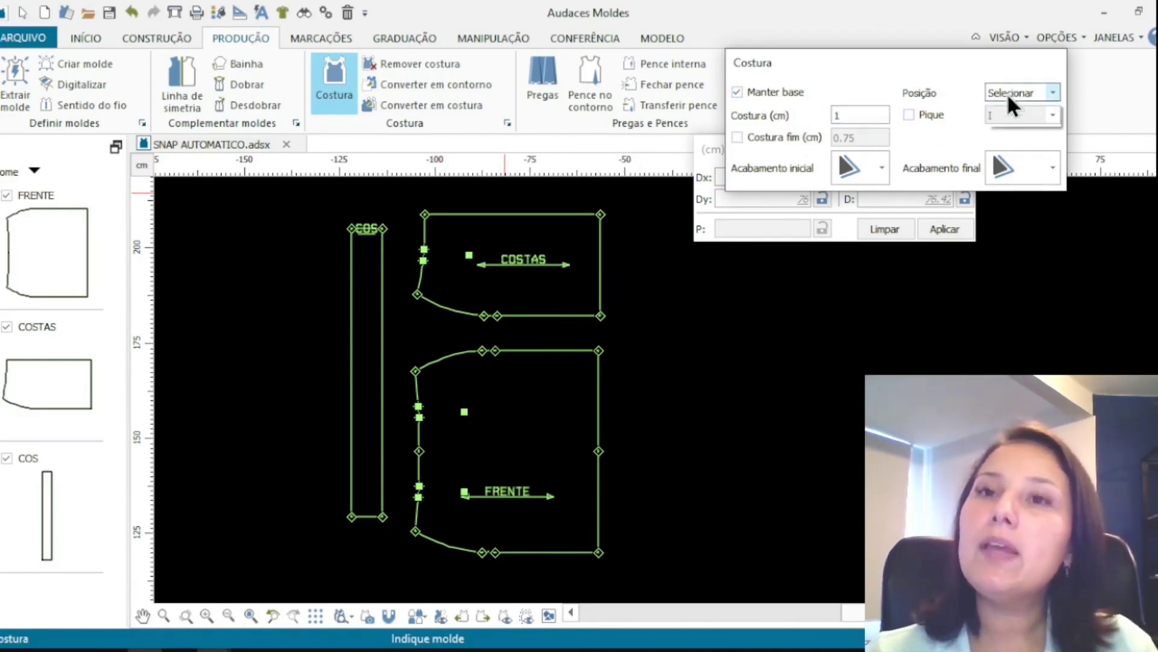
click(1008, 111)
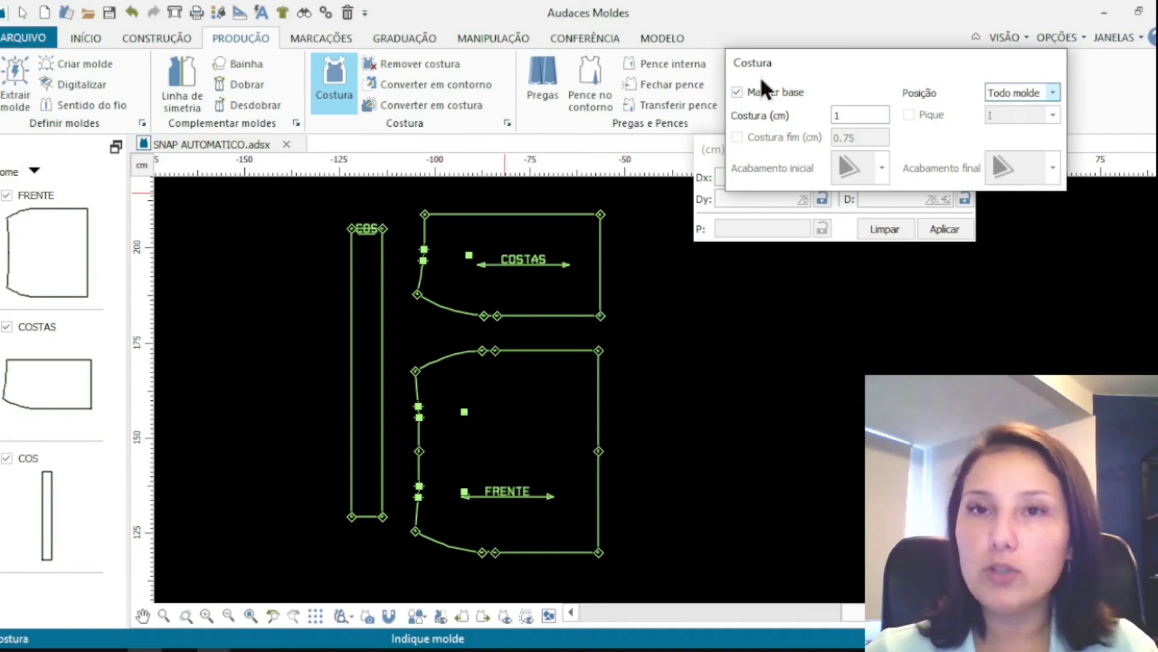
click(514, 212)
right_click(514, 211)
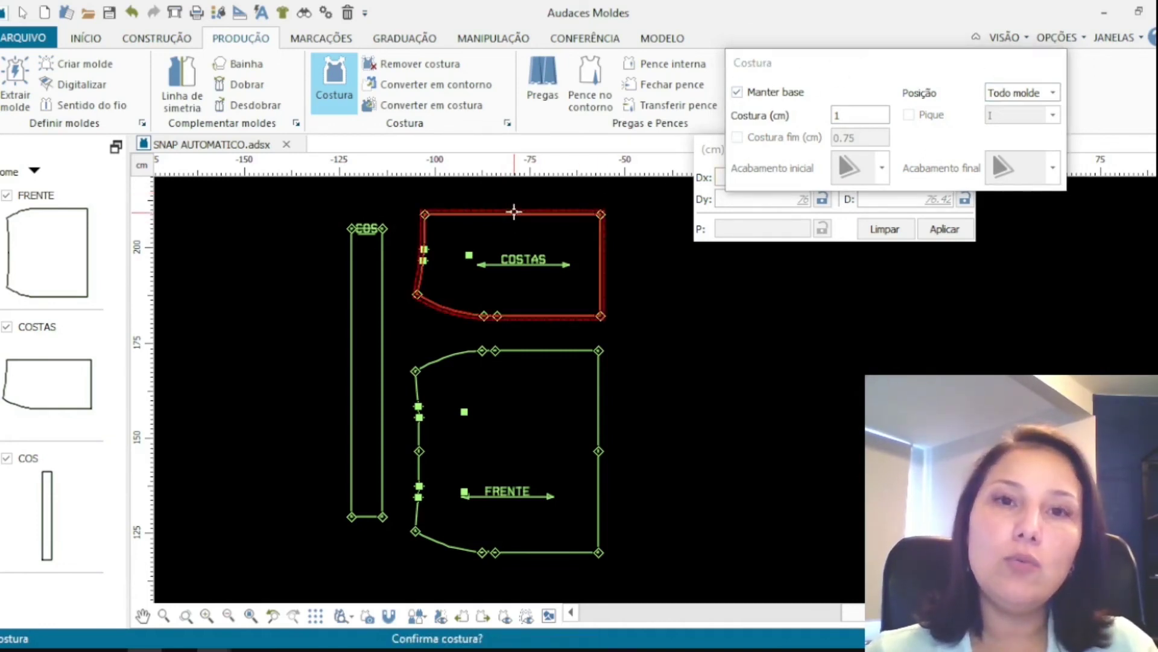
right_click(559, 255)
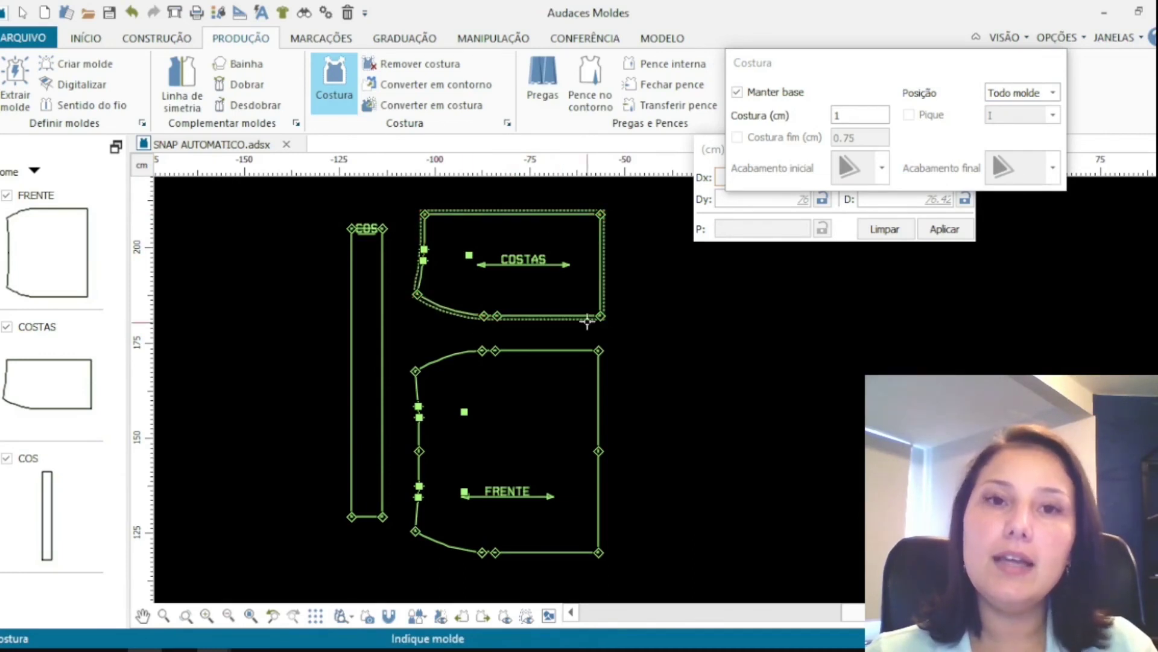
Apply the same 1 cm whole-piece seam allowance to the FRENTE and COS pieces.
click(544, 349)
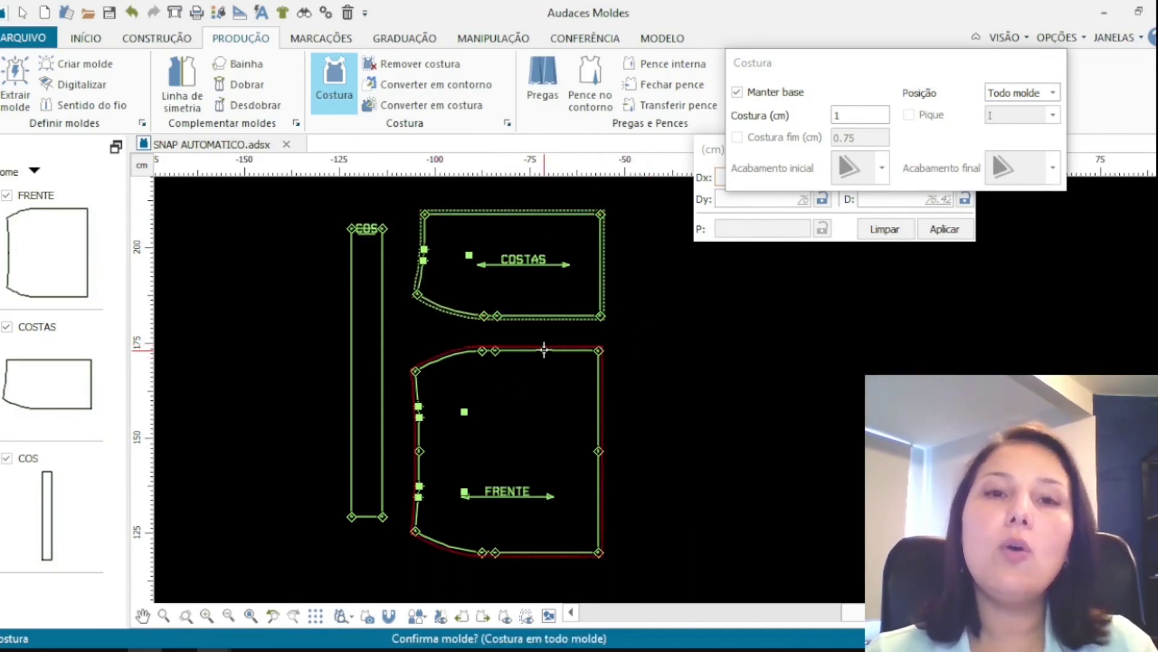
right_click(544, 349)
right_click(540, 342)
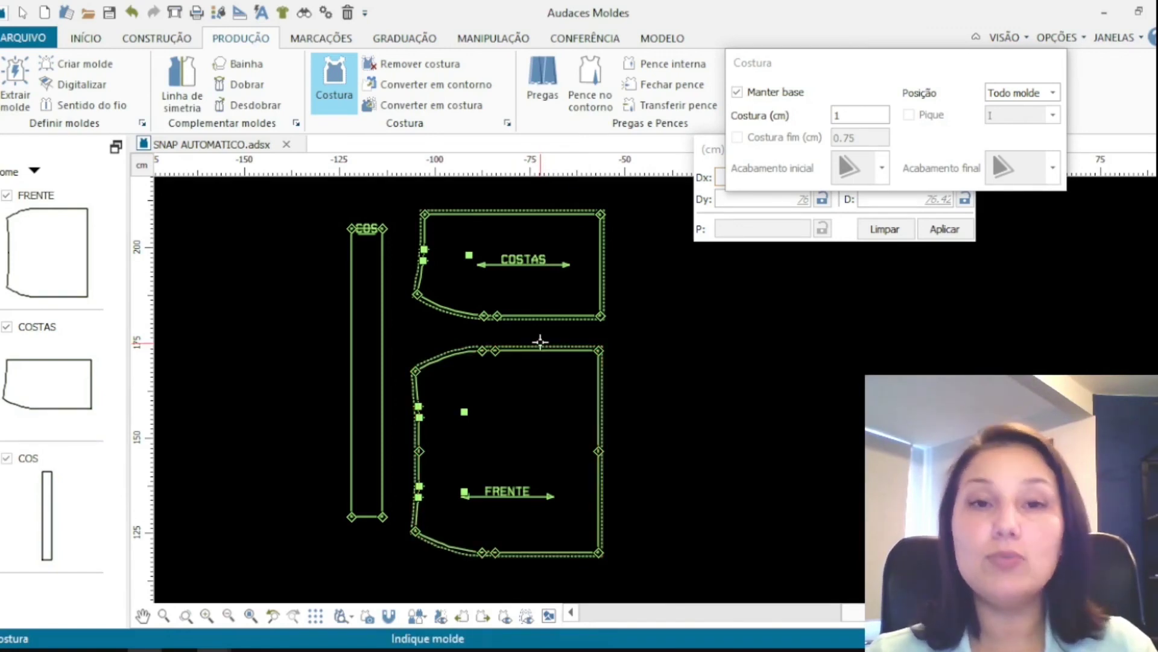
click(385, 322)
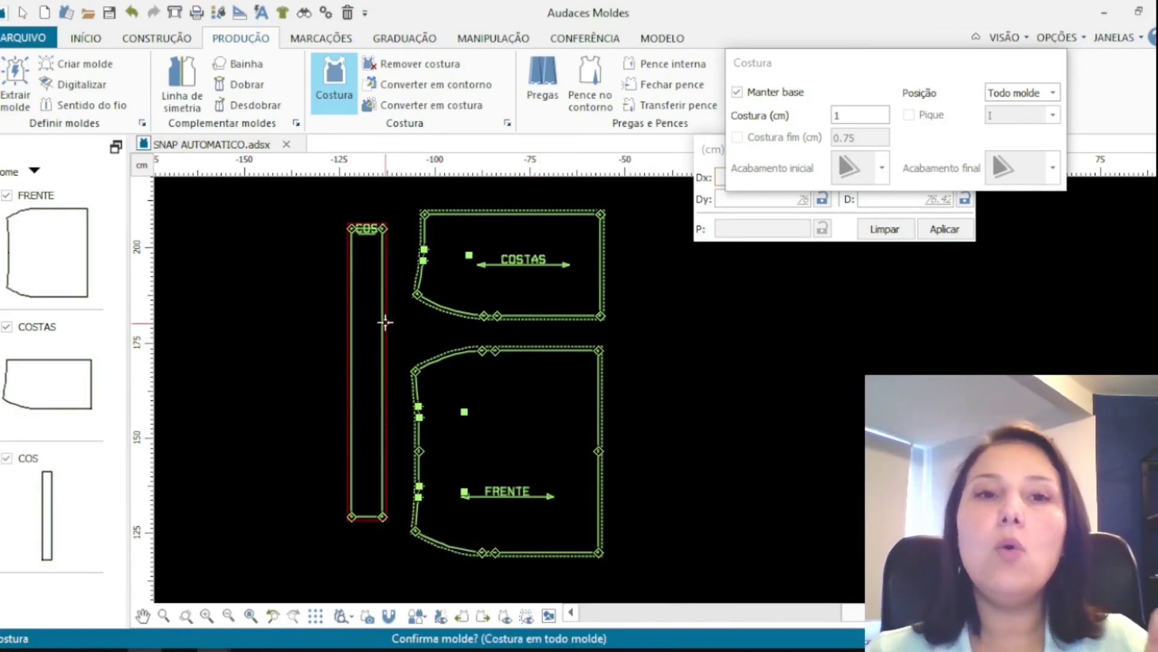
right_click(390, 322)
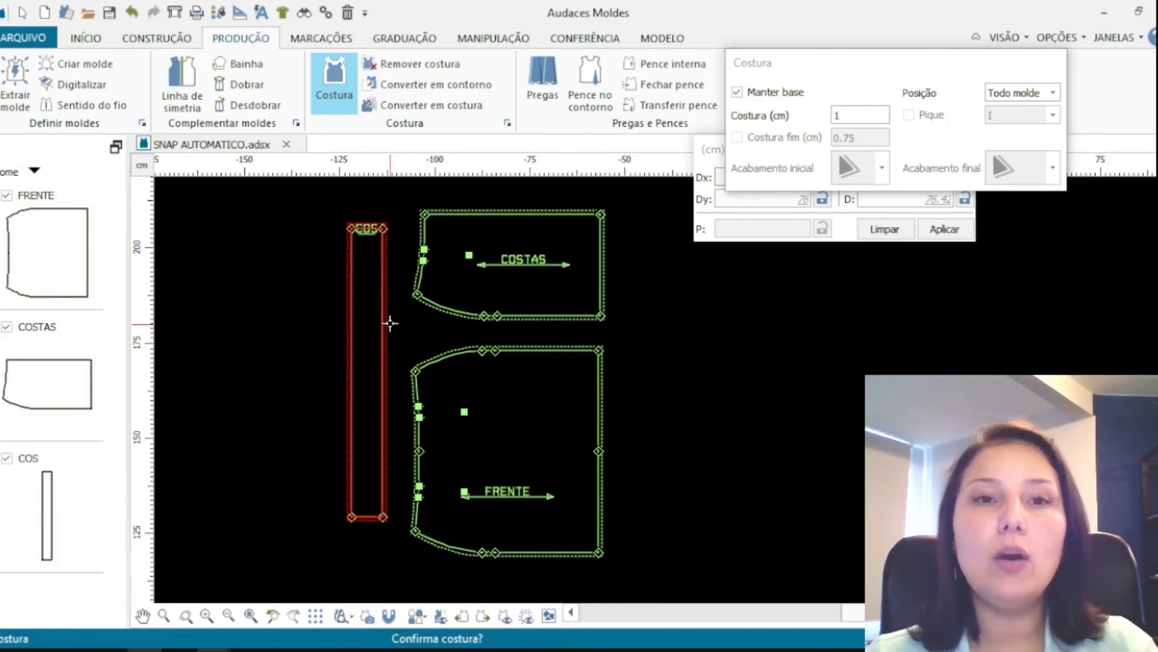
right_click(393, 325)
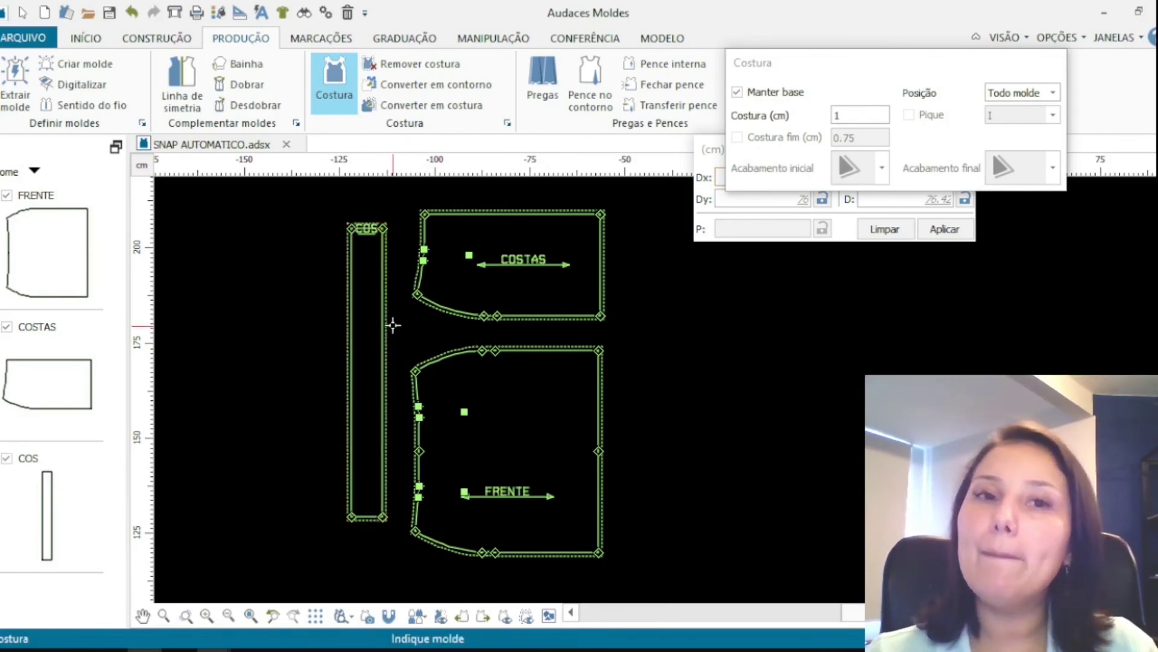
key(Escape)
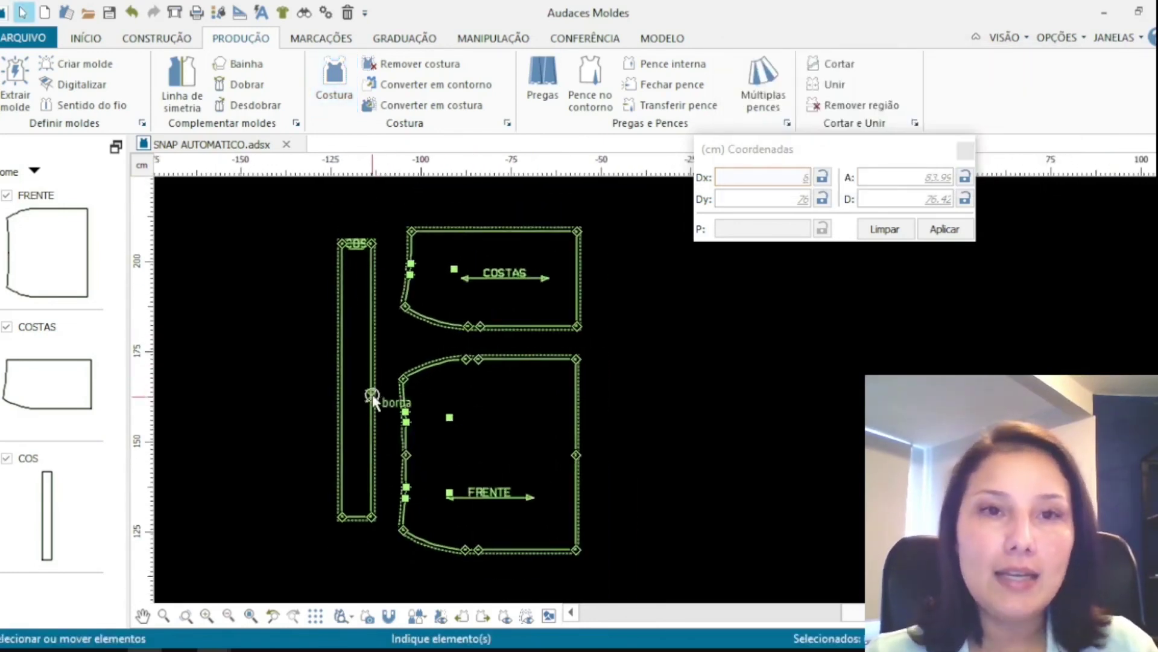
scroll(386, 416, up, 1)
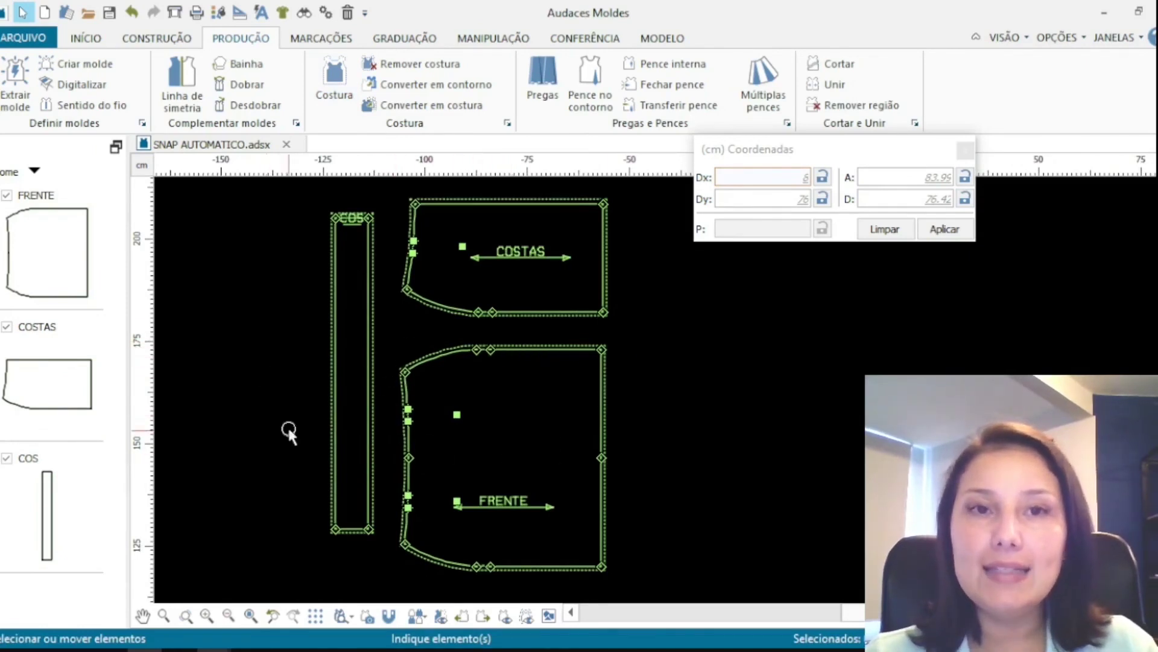
scroll(382, 416, up, 1)
scroll(481, 414, down, 1)
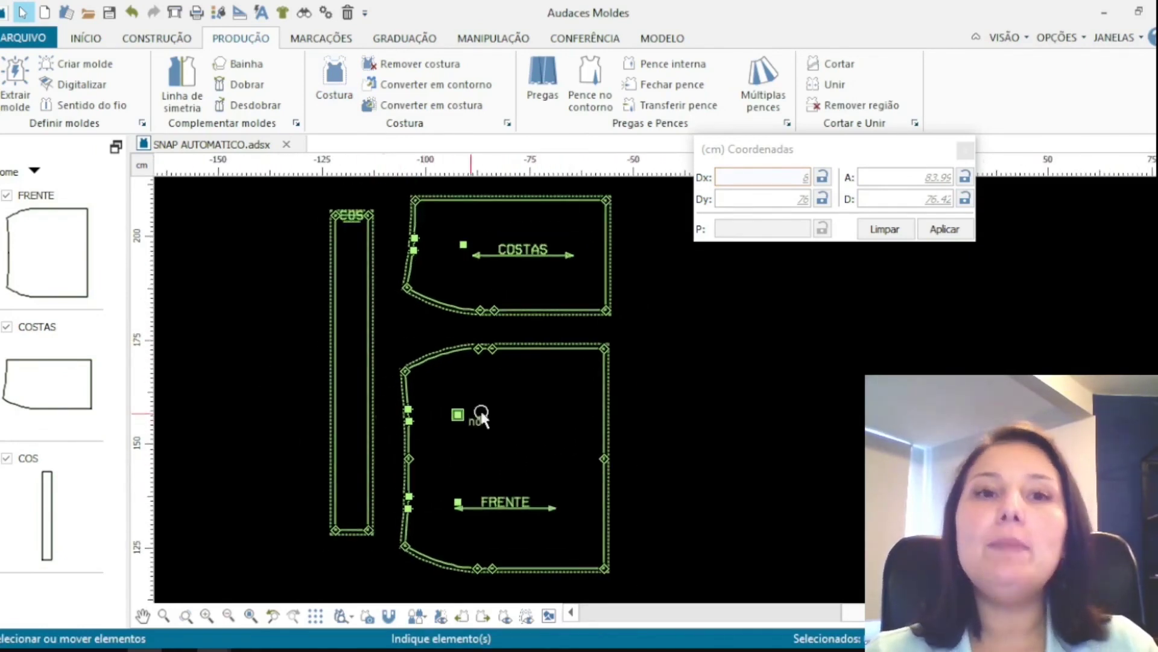